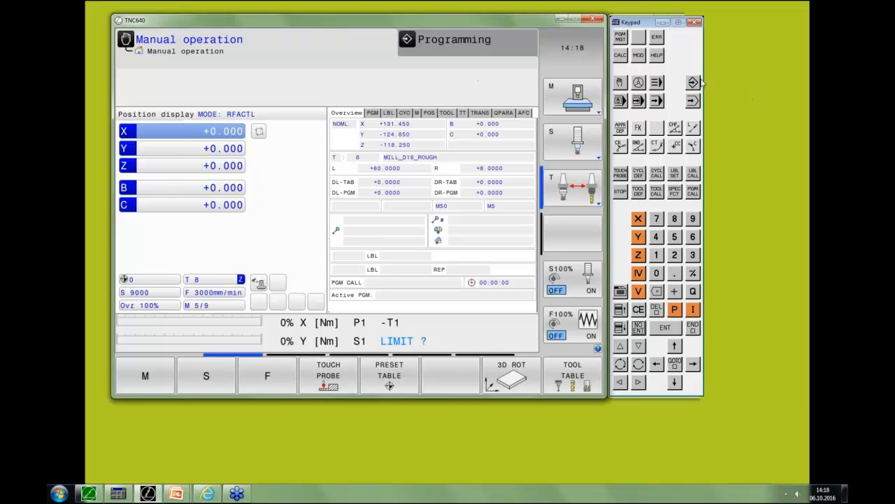
Switch to programming mode and open the model file Platte.IGS from the DXF_NC-Programme folder
left_click(693, 82)
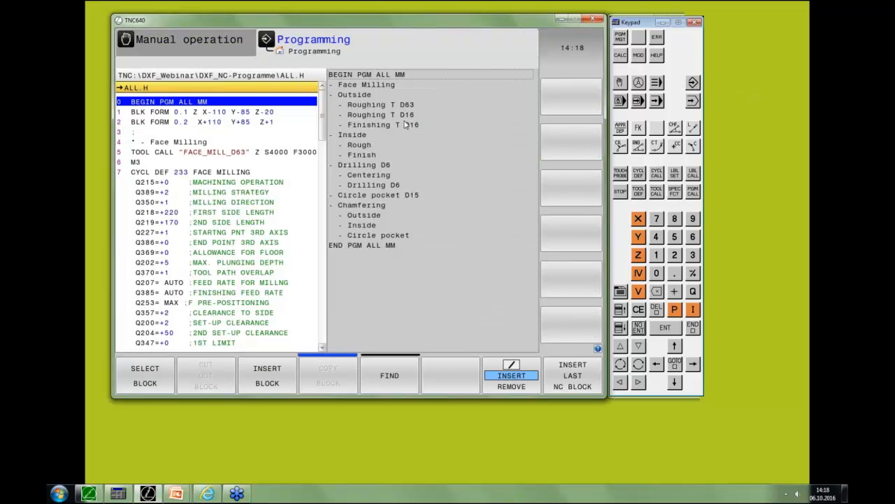
left_click(620, 37)
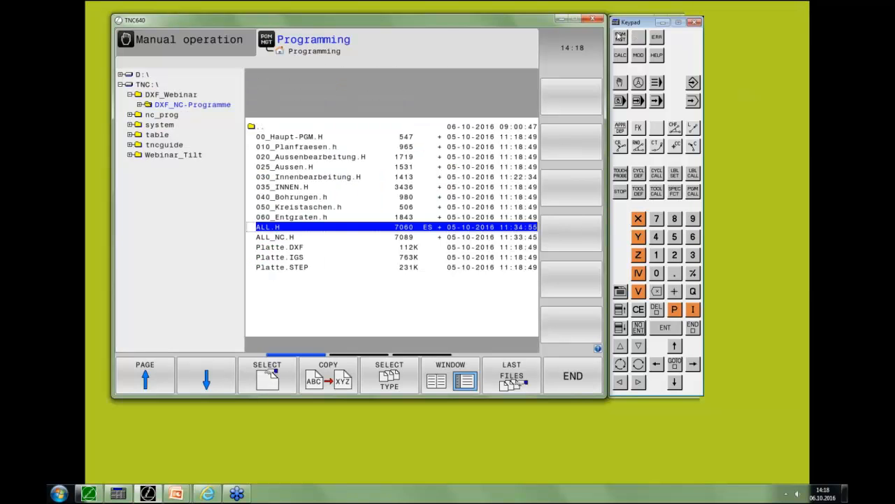
left_click(297, 250)
left_click(298, 258)
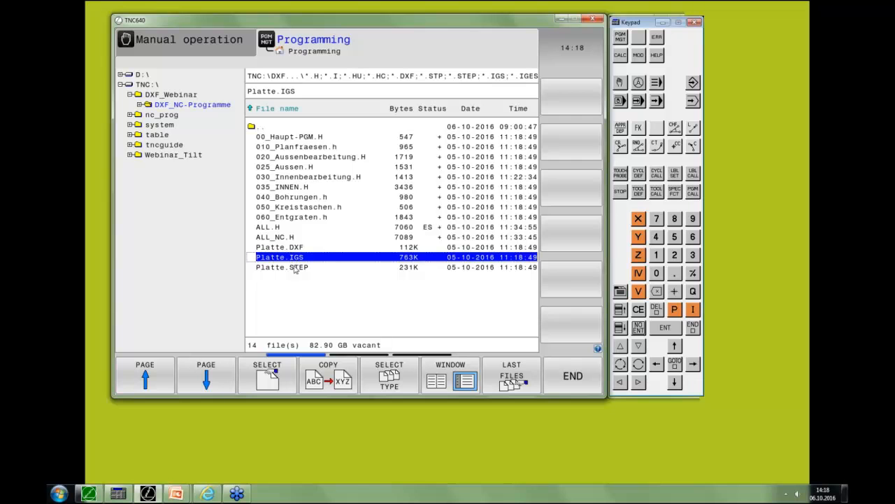
left_click(297, 267)
left_click(295, 249)
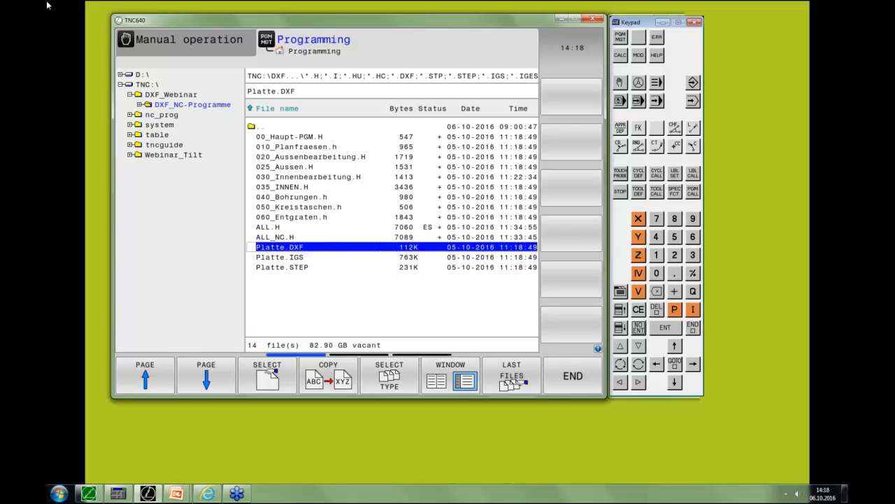
left_click(276, 259)
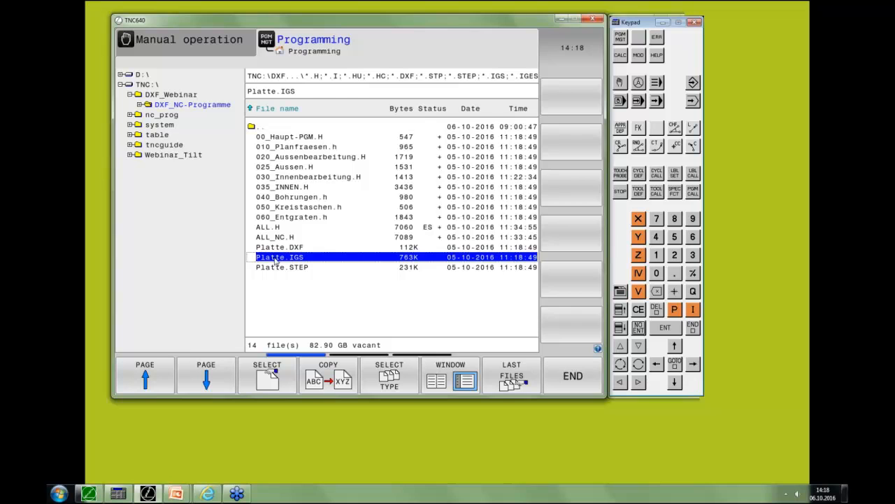
double_click(277, 260)
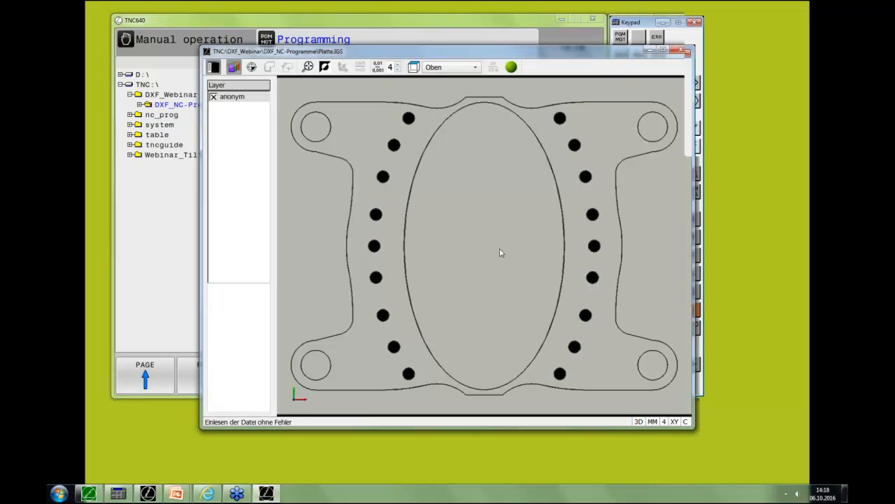
Set the reference point on the corner hole's rim at X -90.3033, Y 65.3033, Z 20, and close the IGS model
scroll(499, 250, "down", 3)
right_click_drag(486, 342, 471, 242)
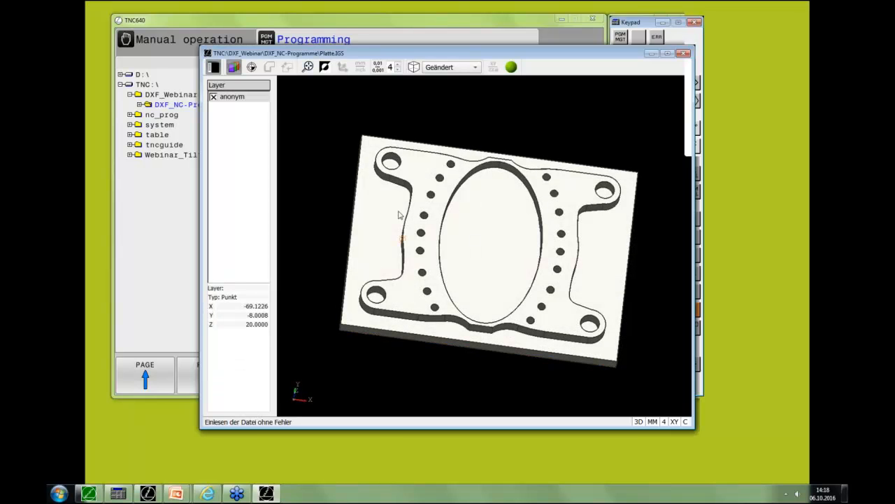
left_click(251, 67)
scroll(434, 172, "up", 3)
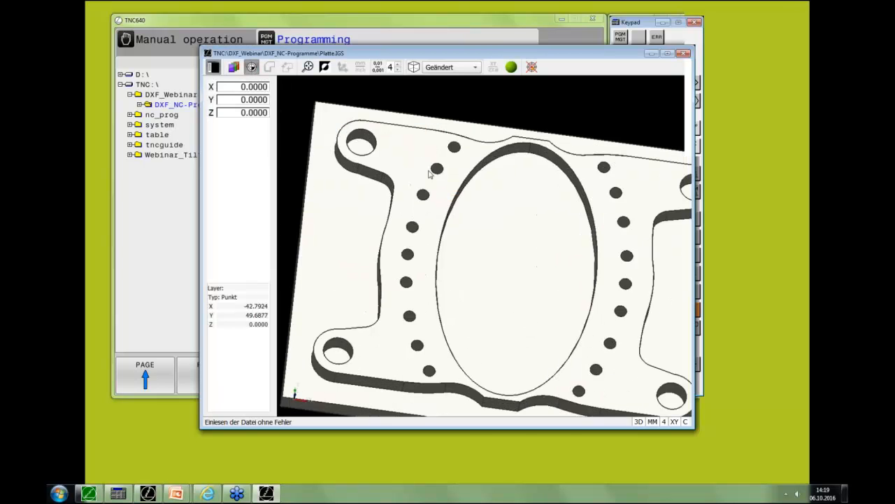
scroll(338, 132, "up", 2)
scroll(364, 136, "up", 2)
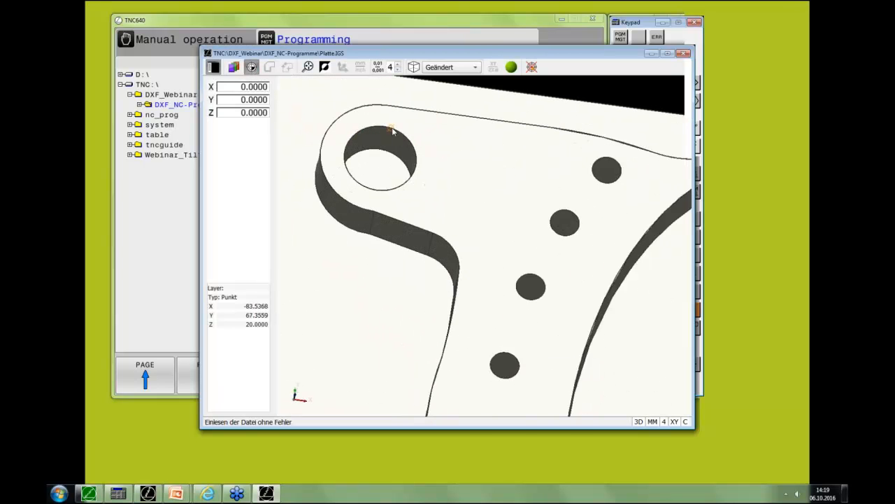
left_click(401, 181)
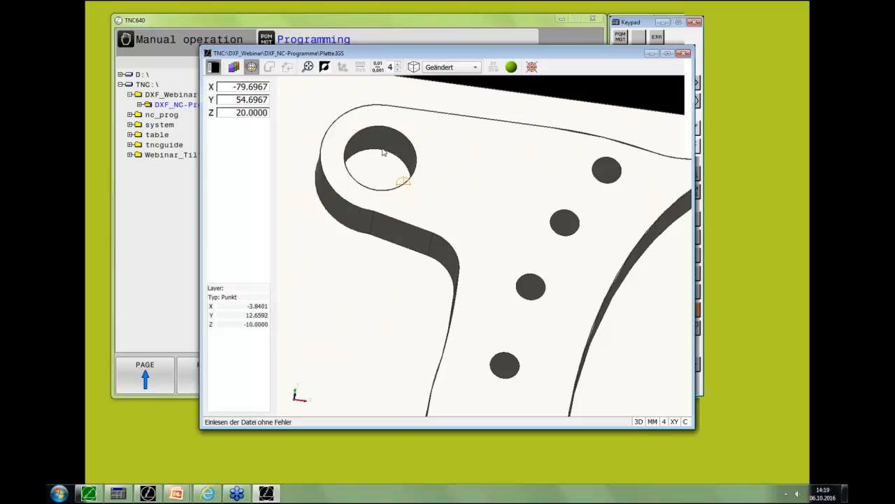
left_click(383, 152)
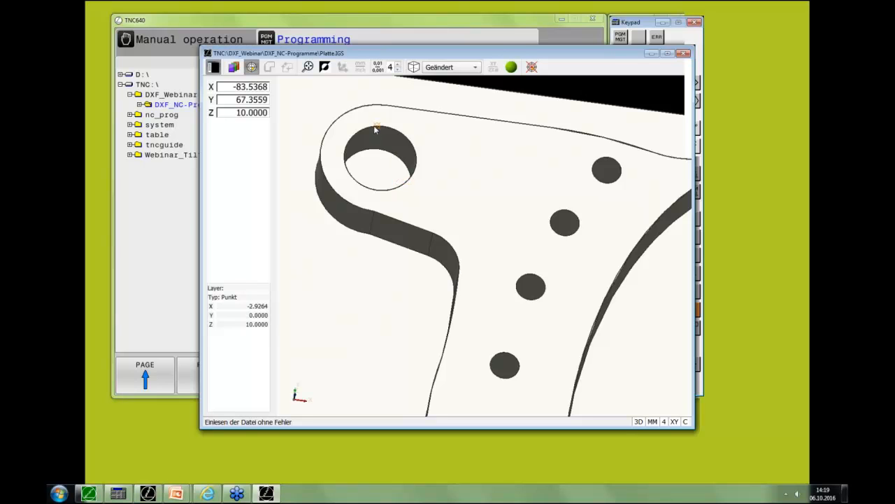
left_click(375, 126)
left_click(357, 136)
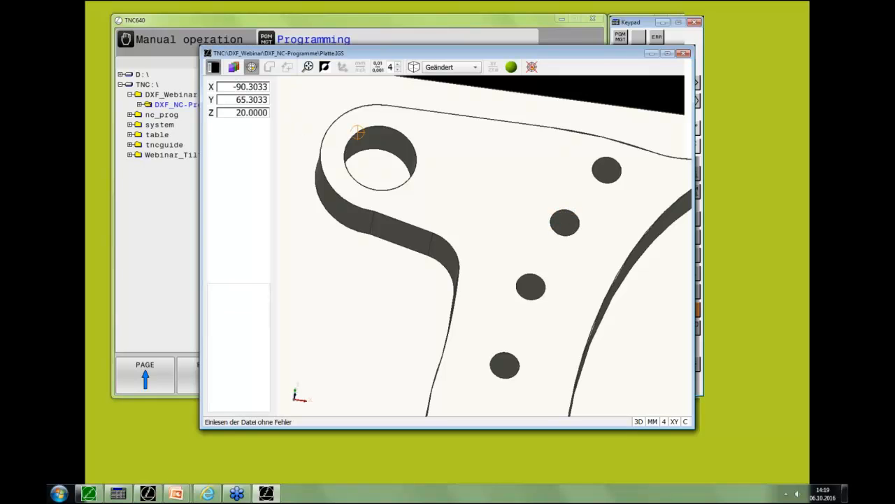
left_click(683, 55)
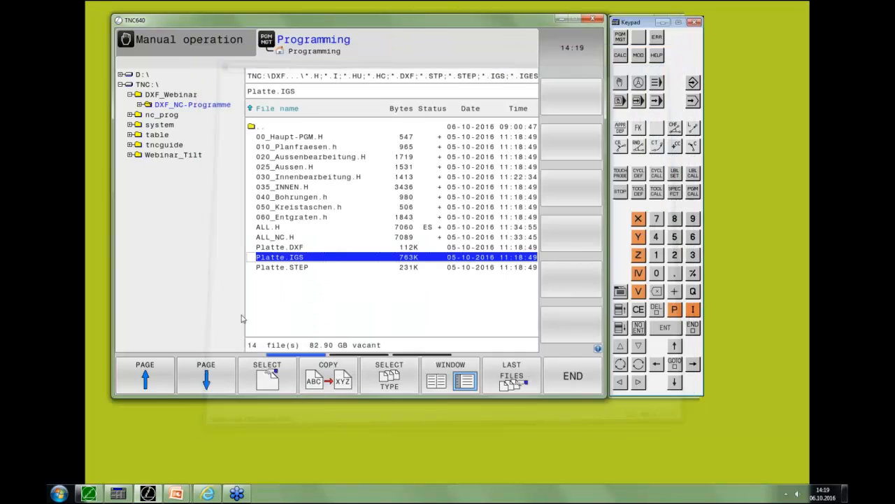
Open Platte.STEP and set the reference point at the upper-left hole's centre, X -85, Y 60, Z 20
left_click(293, 268)
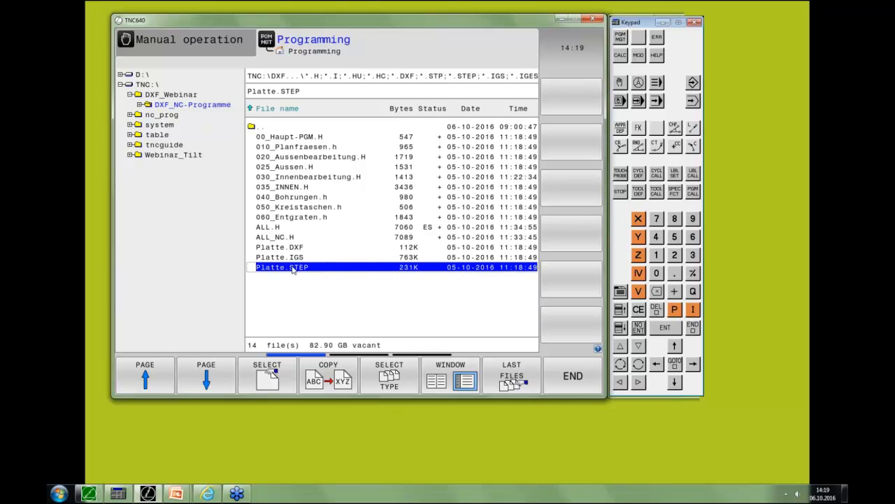
double_click(293, 268)
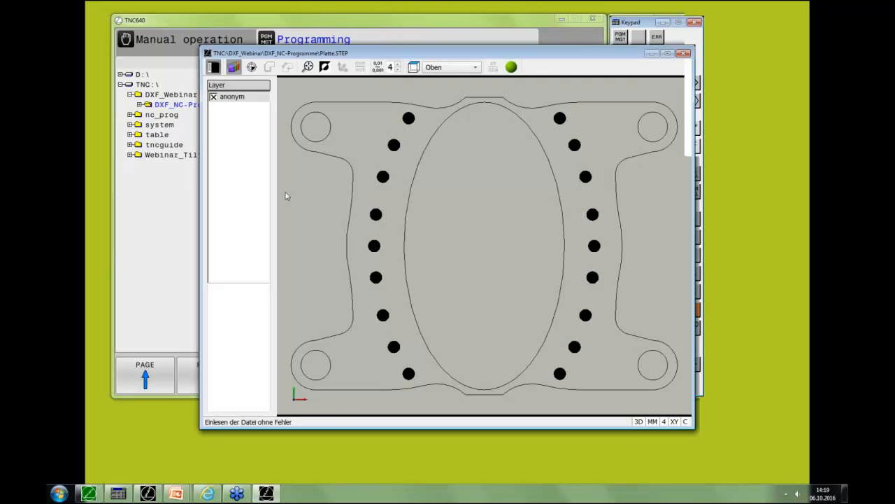
left_click(251, 66)
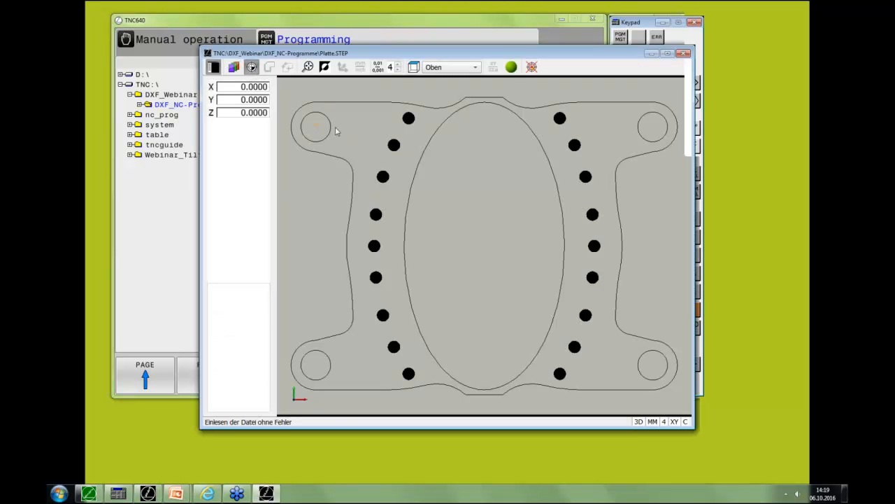
left_click(325, 141)
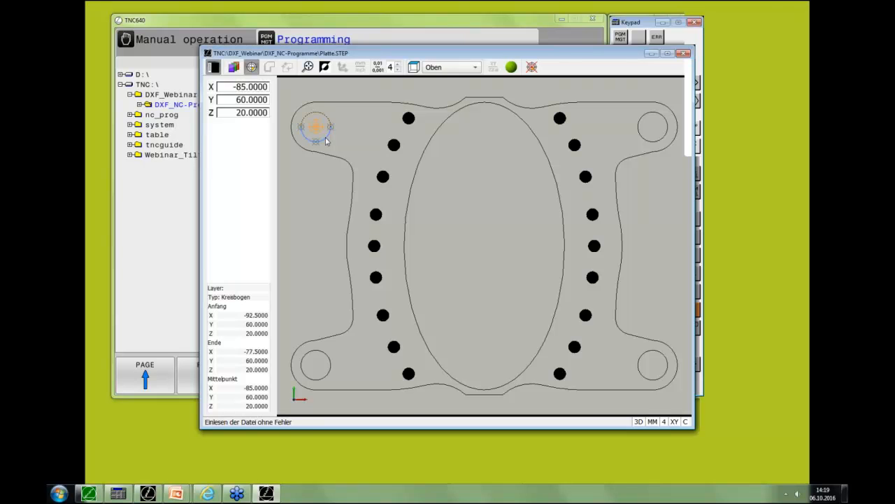
Tilt the STEP model and try setting the reference point from different rim arcs of the corner hole
scroll(325, 138, "up", 2)
scroll(324, 140, "down", 6)
middle_click_drag(323, 149, 339, 255)
right_click_drag(338, 228, 350, 205)
scroll(337, 221, "up", 4)
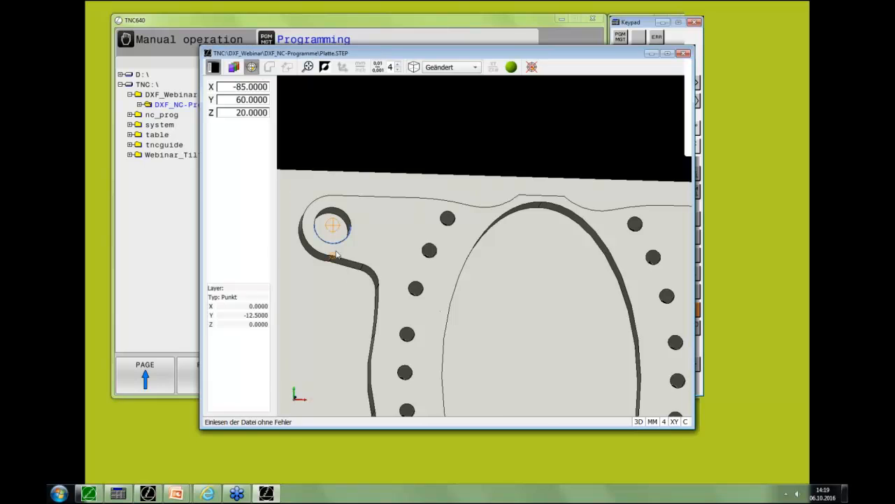
scroll(336, 256, "up", 3)
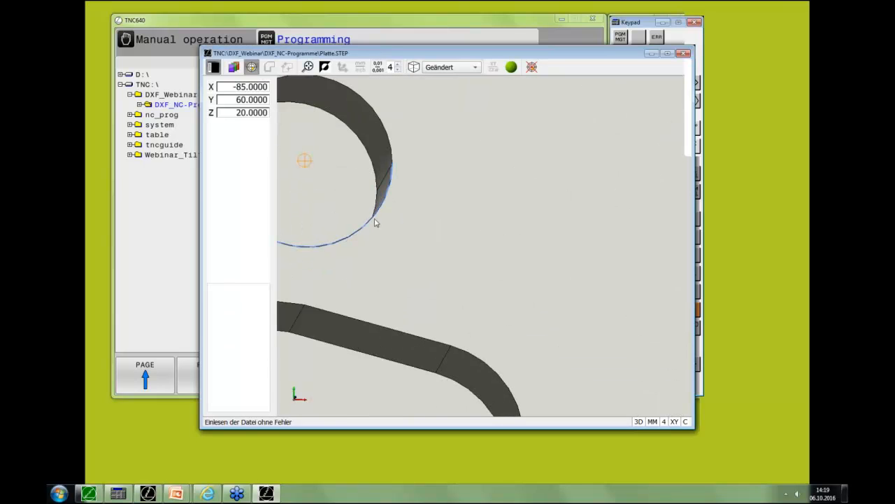
left_click(372, 221)
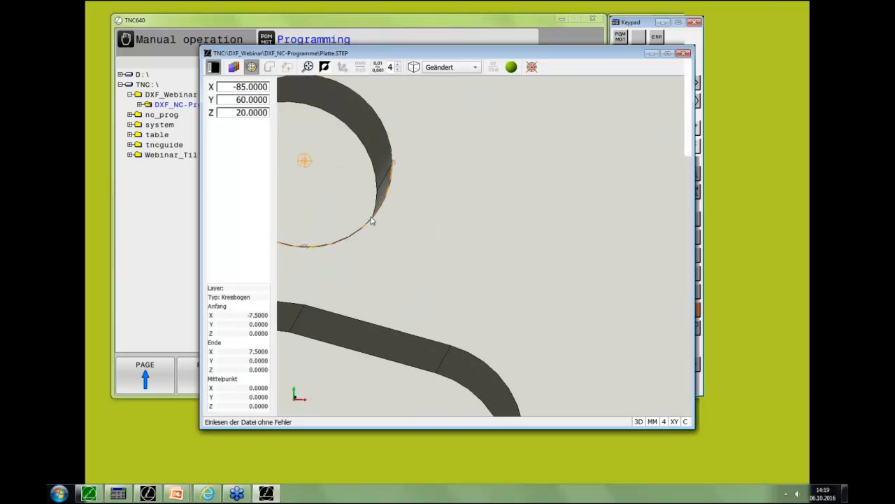
left_click(361, 144)
left_click(397, 138)
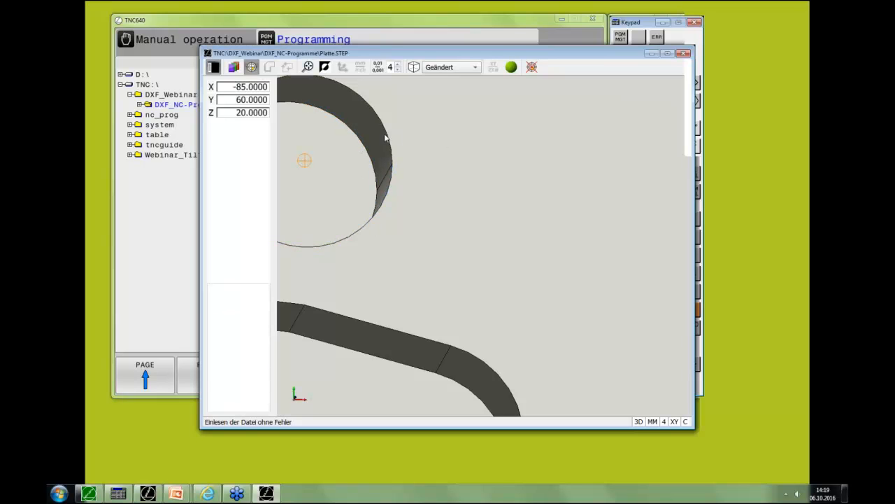
left_click(387, 137)
Enlarge the model viewer window and set the reference point using the upper rim arc of the corner hole
left_click_drag(357, 426, 357, 461)
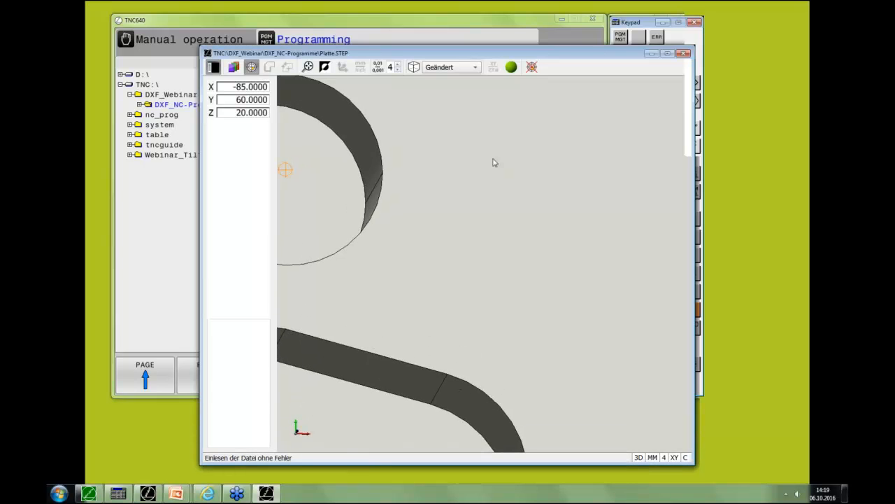
left_click_drag(690, 181, 739, 181)
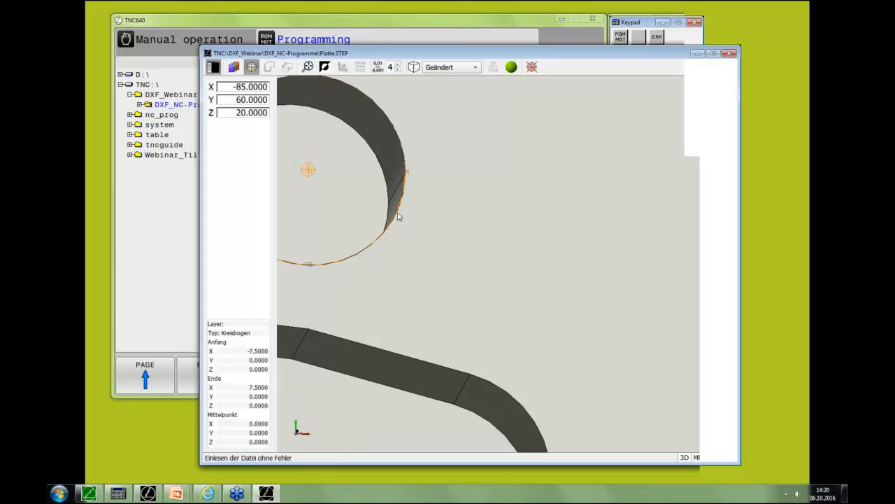
left_click(403, 155)
left_click(380, 166)
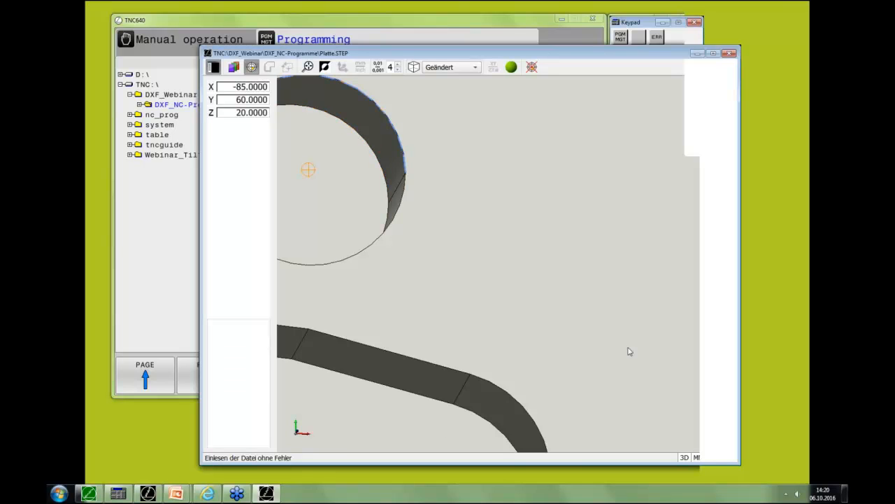
Set the reference point at the end of the straight edge below the hole, X -72.5, Y 44.3342, Z 20, and close the STEP model
scroll(635, 347, "down", 5)
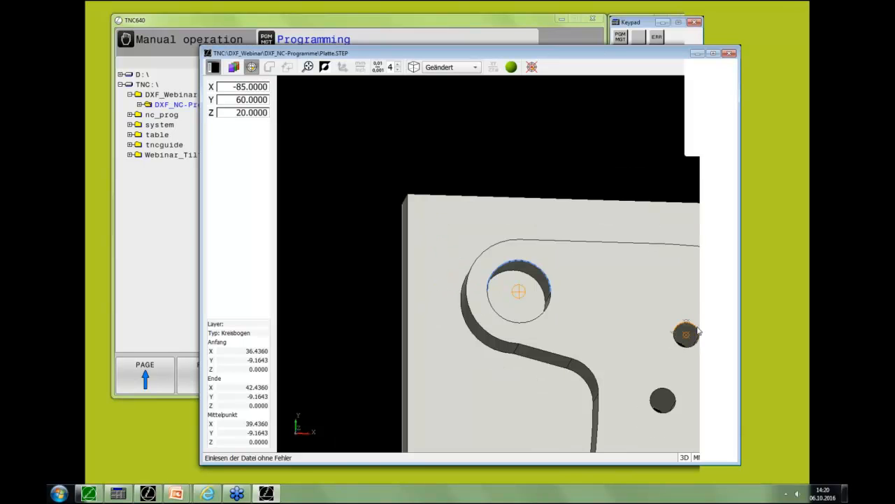
scroll(699, 331, "down", 3)
middle_click_drag(698, 330, 436, 230)
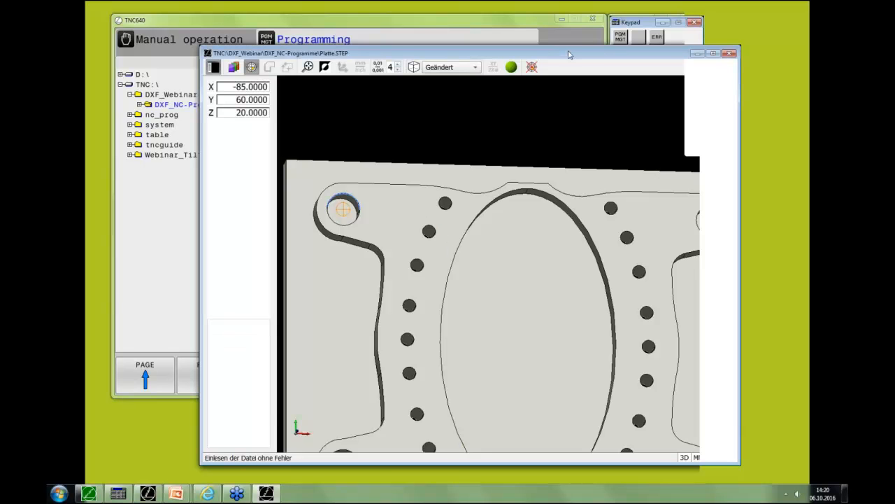
left_click_drag(561, 53, 494, 61)
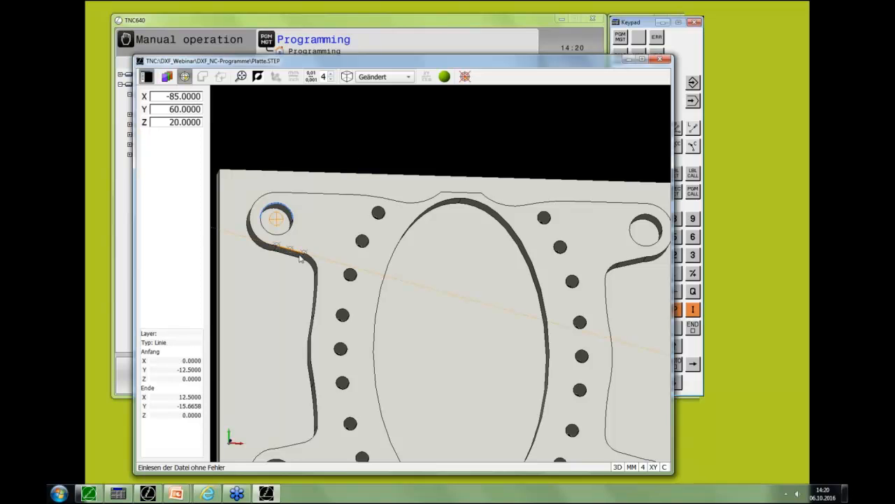
scroll(293, 256, "up", 5)
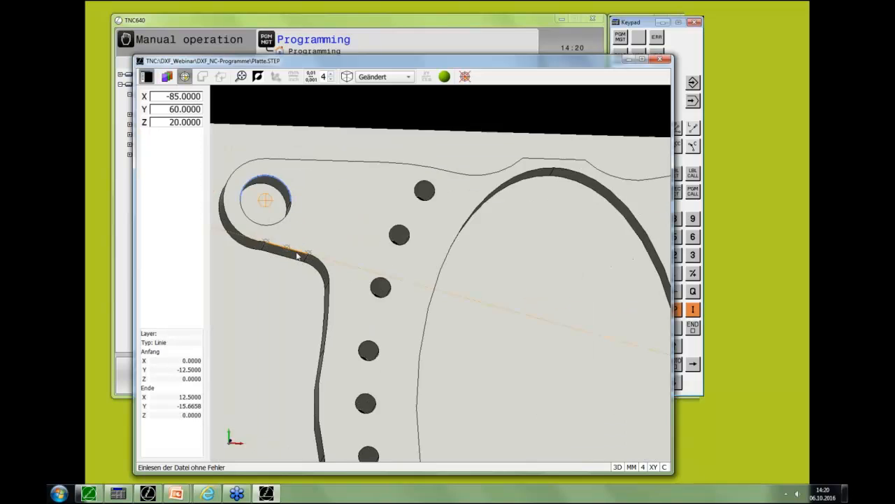
left_click(349, 265)
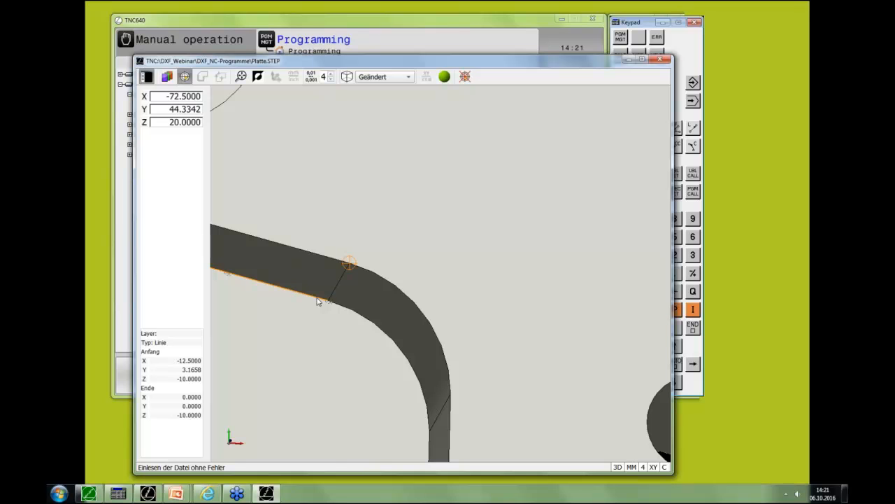
scroll(318, 300, "down", 6)
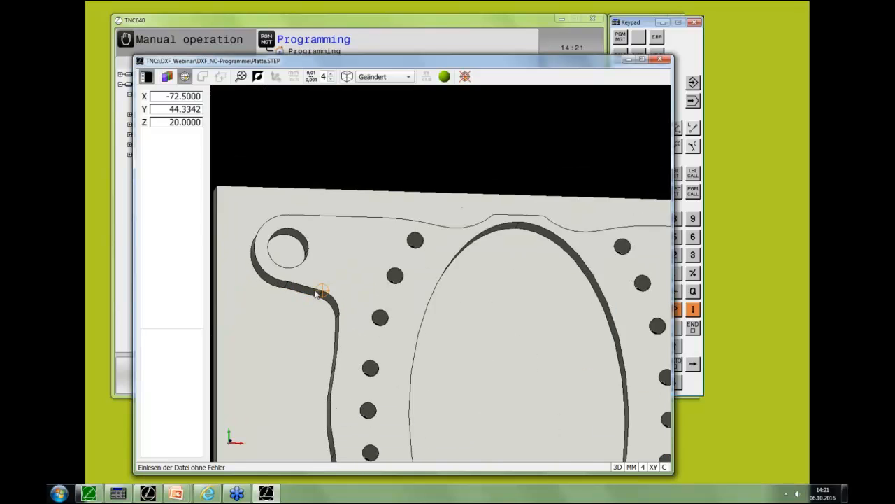
left_click(661, 61)
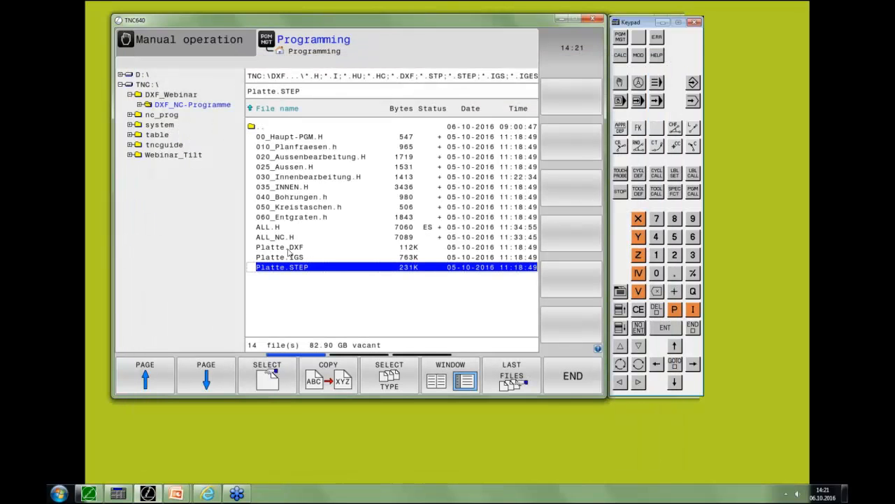
Open the drawing Platte.DXF and maximize its viewer window
left_click(288, 248)
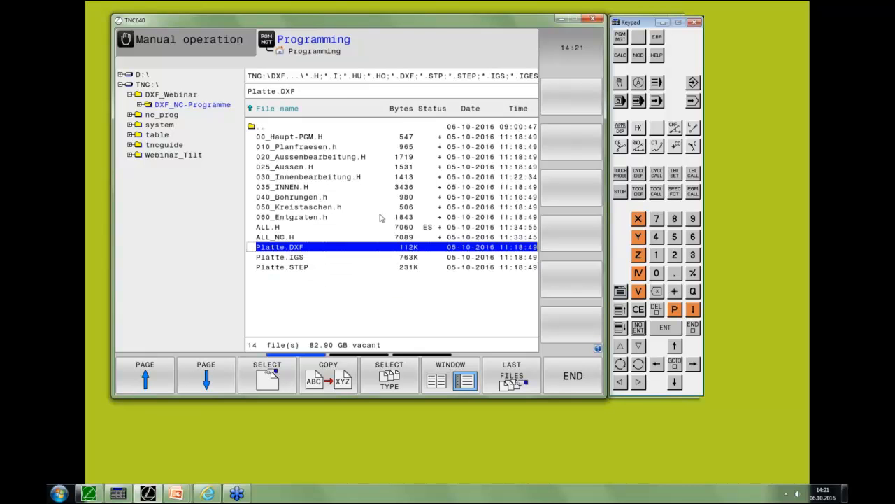
key("Return")
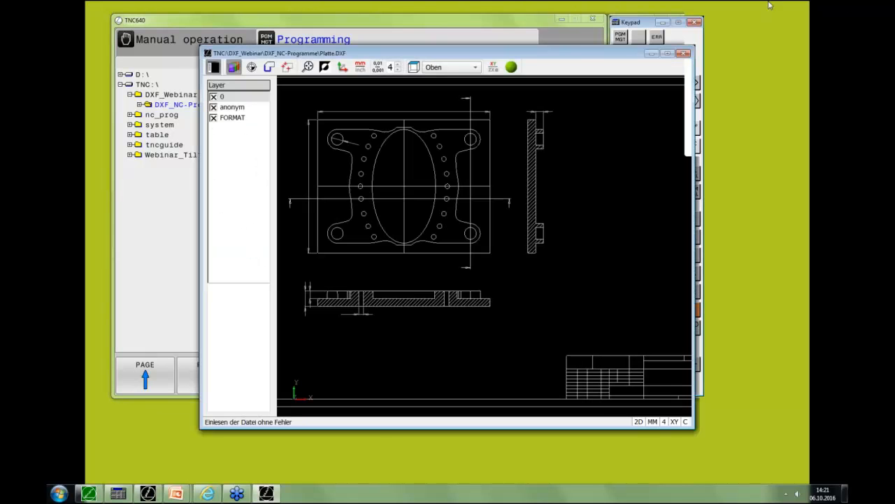
left_click(667, 53)
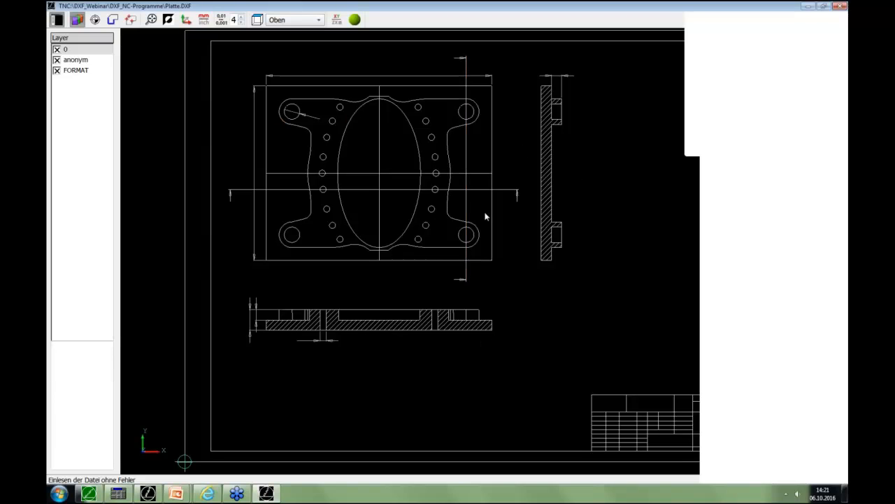
left_click(575, 330)
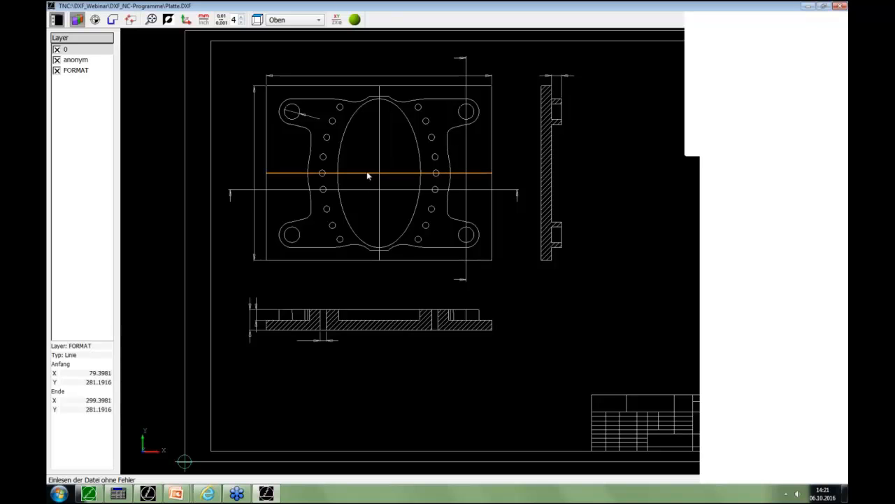
Set the drawing's reference point at the intersection of the plate's centre lines, X 189.3981, Y 281.1916
left_click(95, 20)
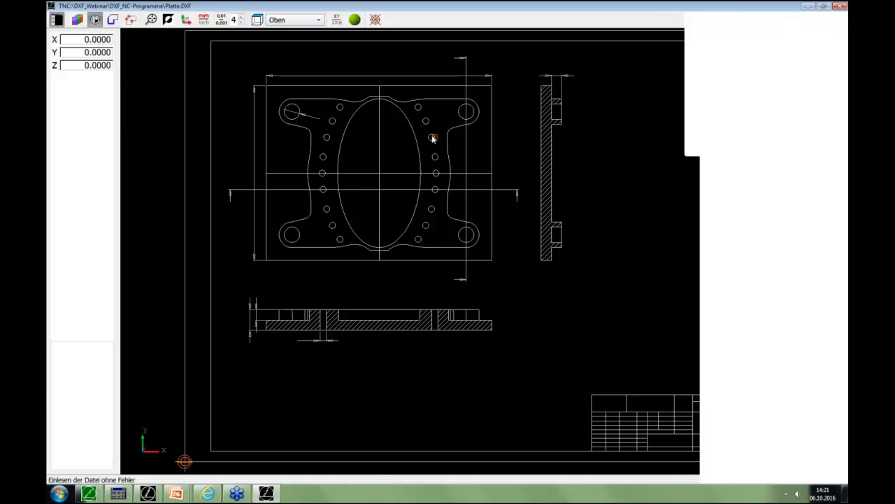
left_click(381, 161)
left_click(380, 174)
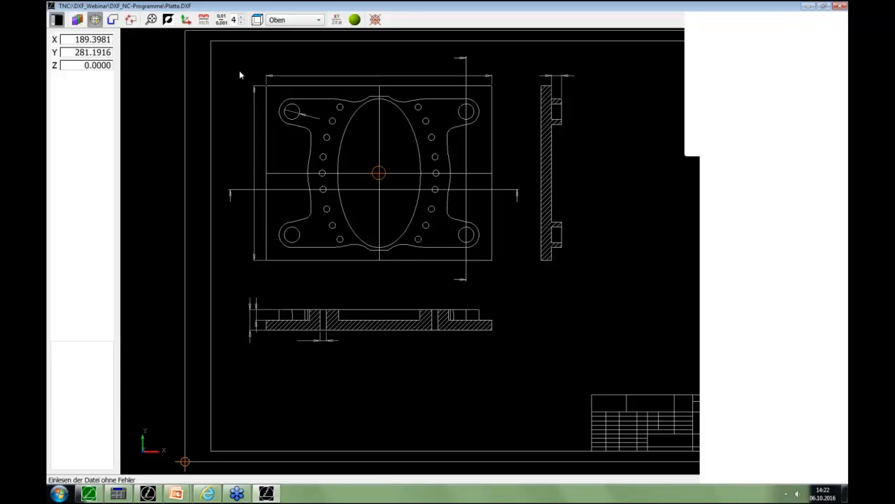
Try the reference point at the plate outline's upper-left corner, X 79.3981, Y 366.1916, and return it to the centre-line intersection
left_click(266, 101)
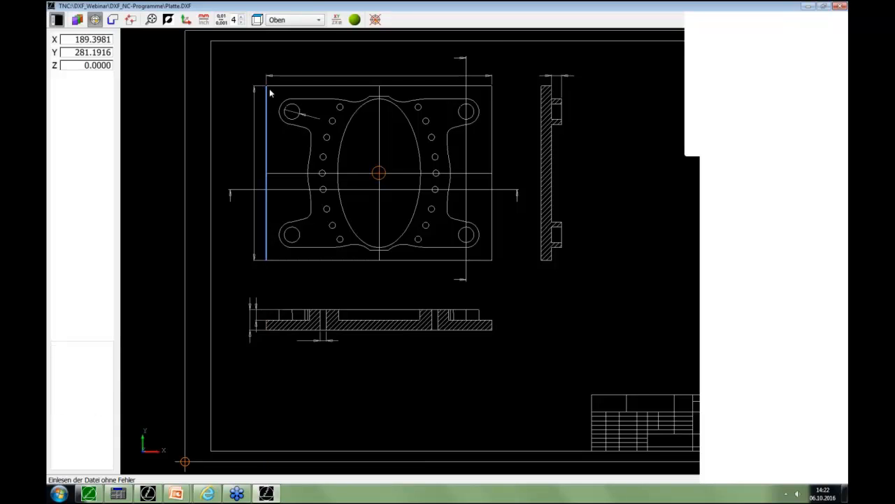
left_click(291, 88)
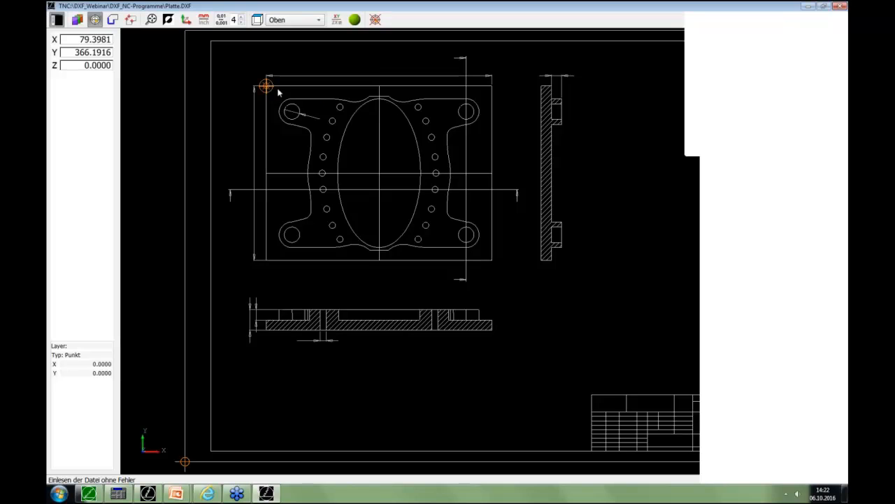
left_click(386, 127)
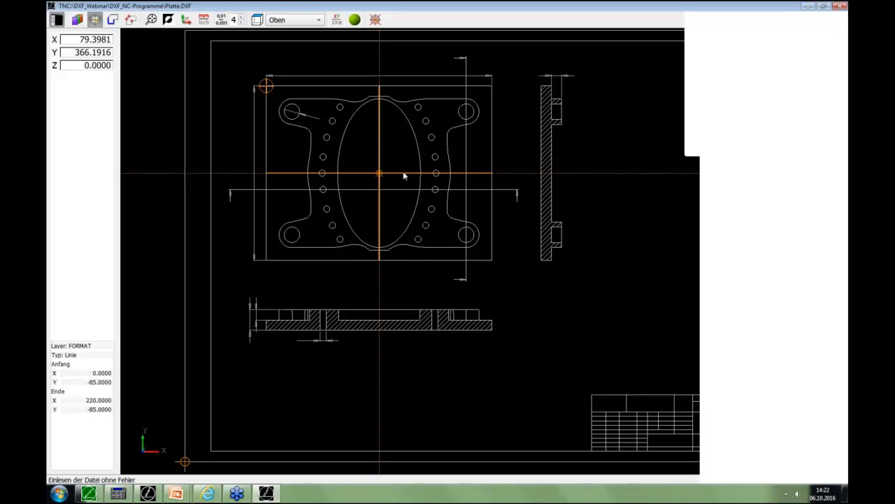
left_click(403, 176)
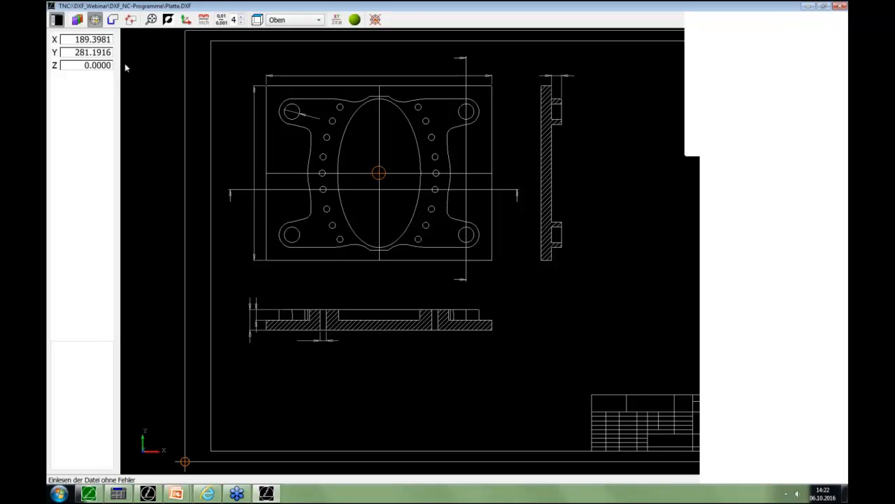
Start a contour selection on the short straight line at the inner plate contour's lower edge, running in the negative X direction
left_click(113, 21)
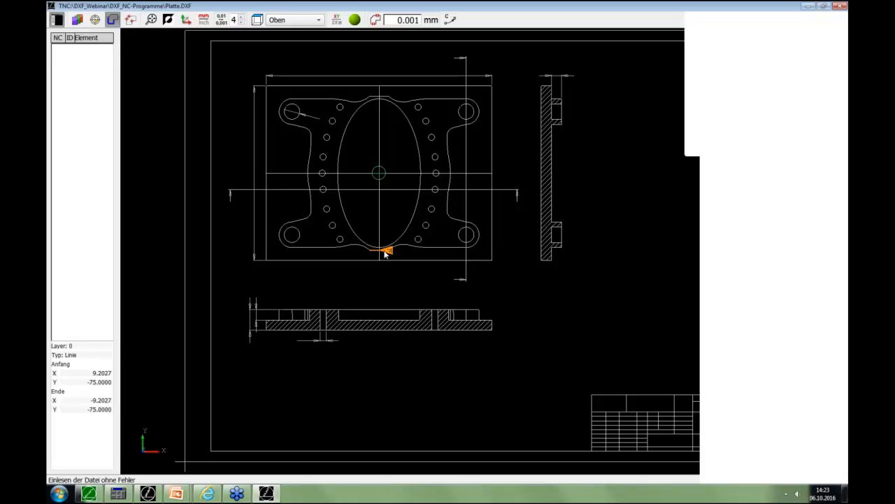
scroll(385, 254, "up", 5)
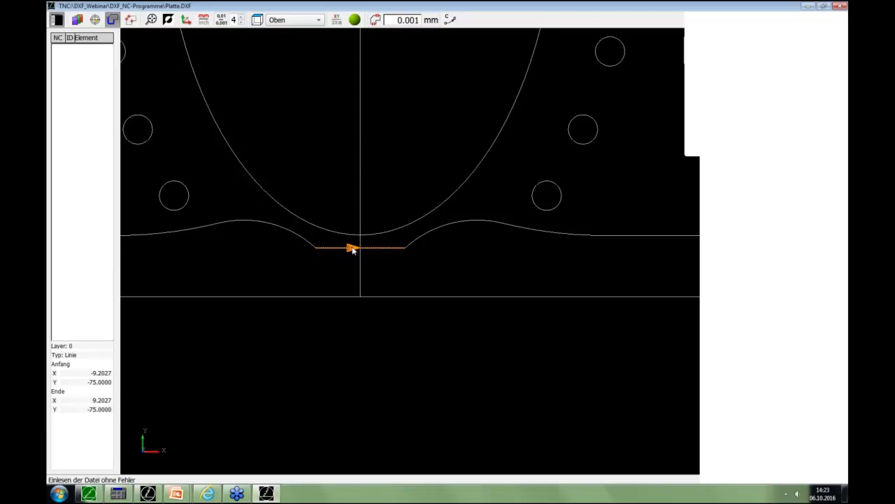
left_click(399, 250)
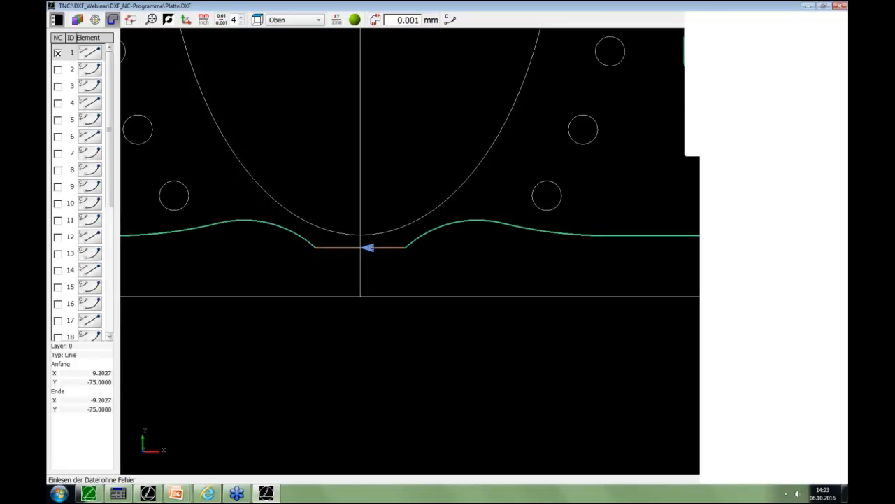
scroll(410, 164, "down", 5)
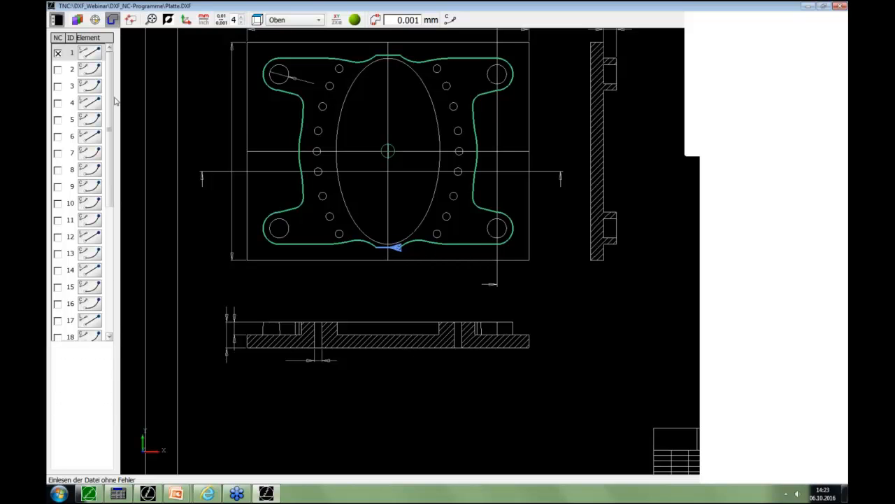
left_click_drag(110, 116, 111, 250)
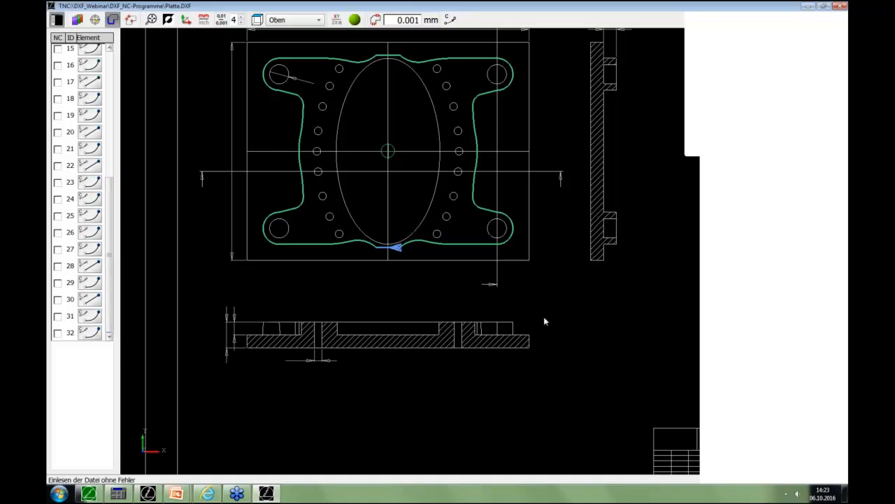
Extend the contour through the short straight line at its upper edge and around to the closing arc beside the start line
mouse_move(406, 244)
mouse_move(400, 56)
left_click(391, 60)
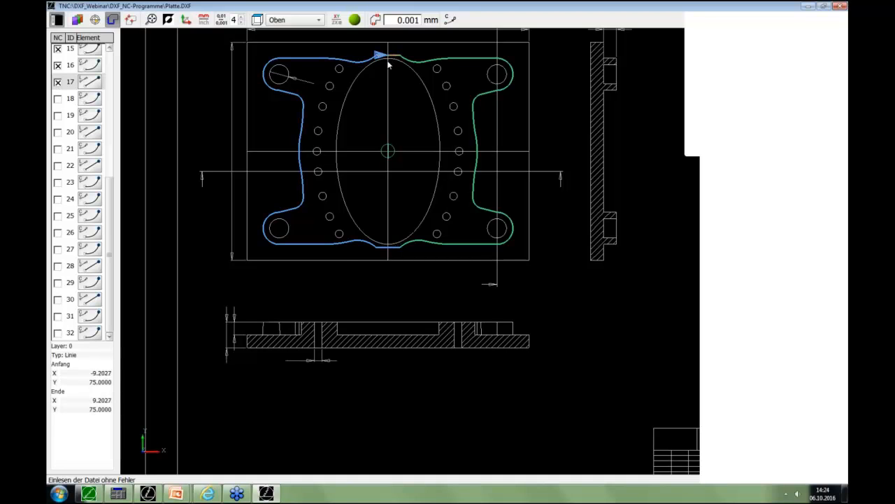
mouse_move(376, 54)
left_click(410, 247)
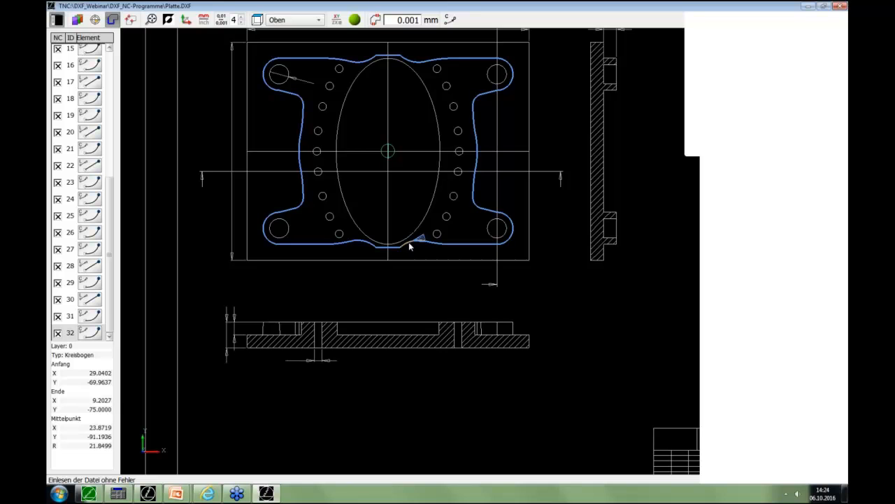
Reduce the contour to its first two elements and reselect it completely through element 32 of the element list
left_click(371, 247)
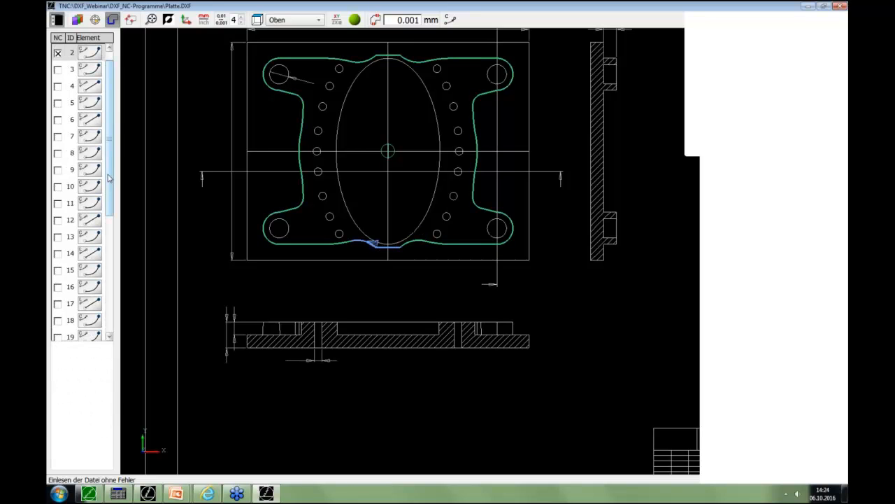
scroll(89, 329, "down", 5)
left_click(57, 332)
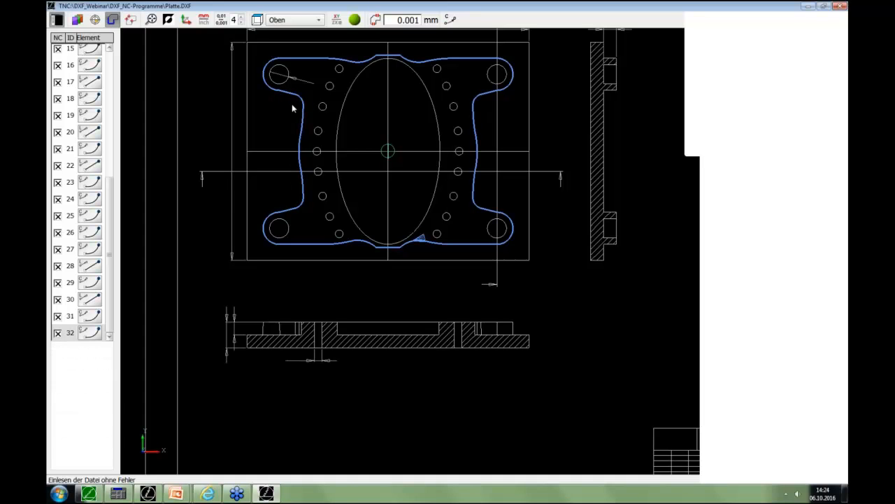
mouse_move(303, 103)
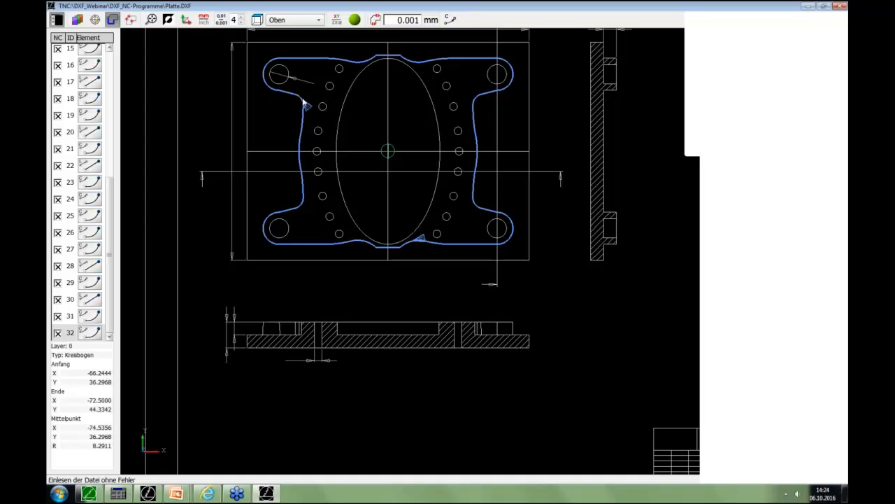
Move the blank overlay panel down so the contour's save and delete functions are accessible
double_click(400, 20)
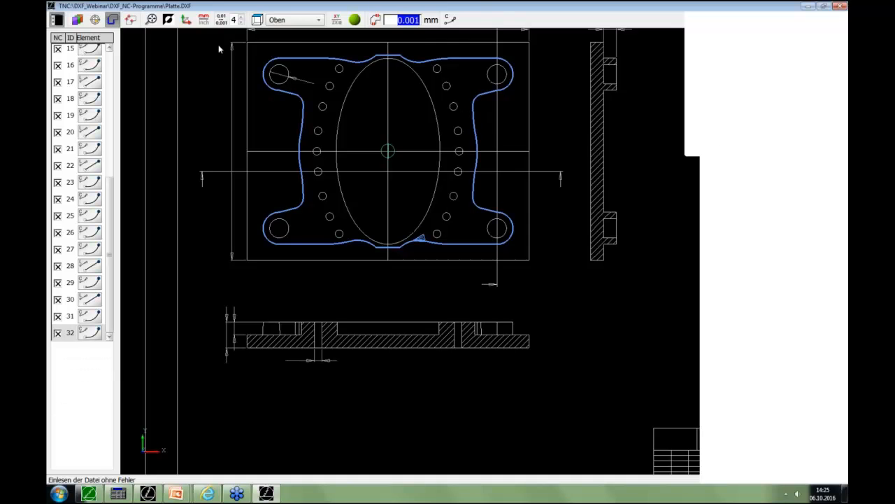
left_click(824, 8)
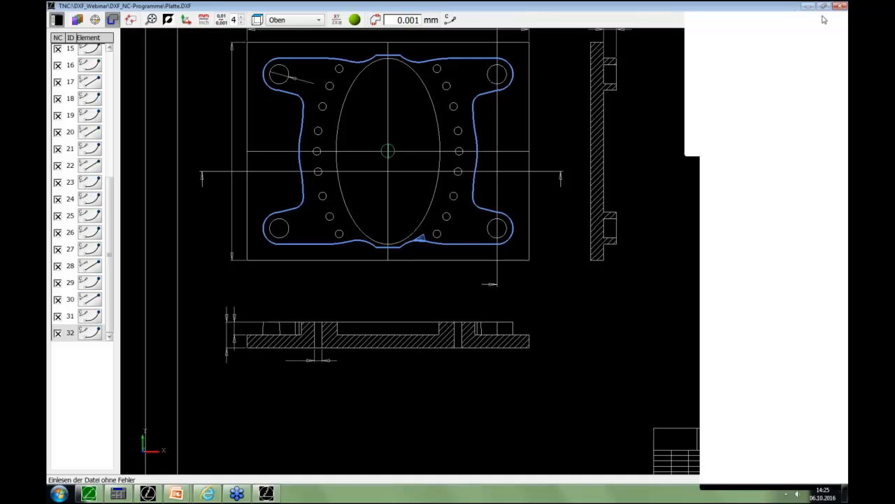
left_click_drag(824, 19, 824, 284)
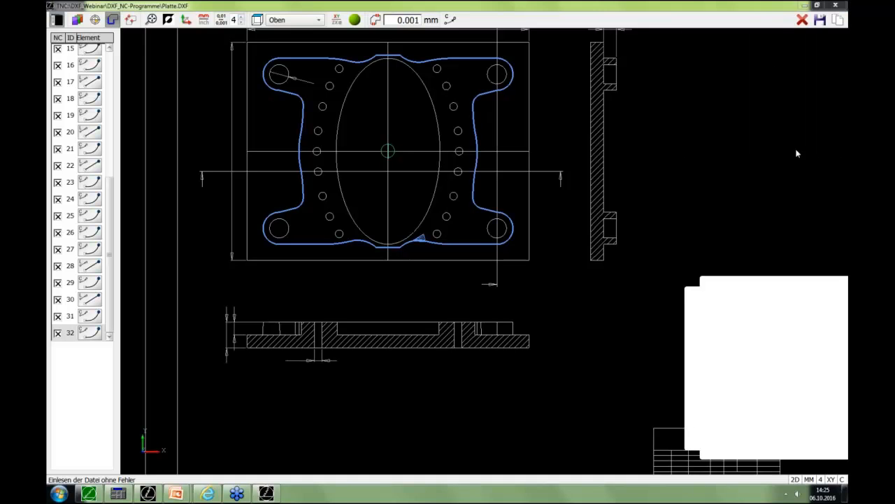
Save the selected contour list as a contour program named Outside, file type *.H, in the TNC folder
left_click(822, 23)
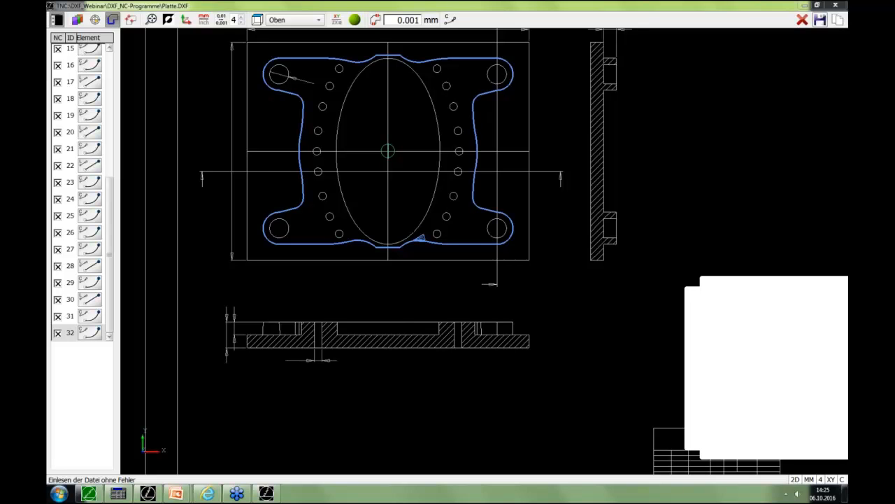
left_click(839, 22)
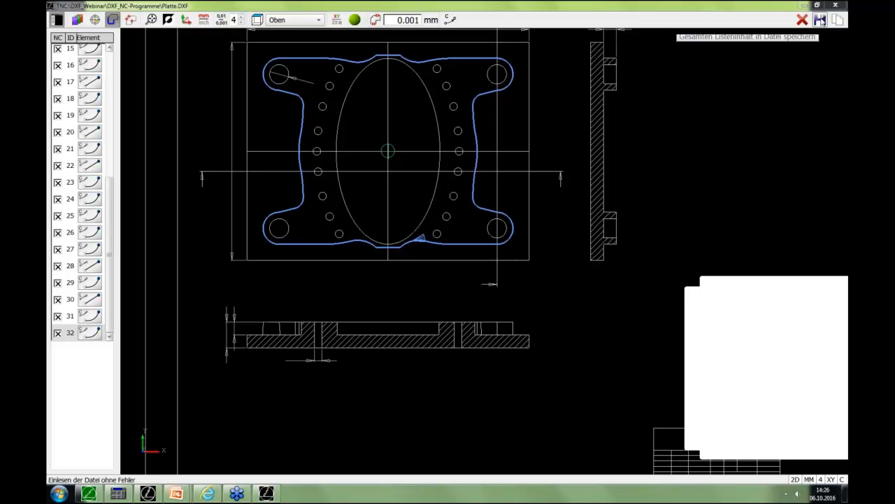
left_click(820, 21)
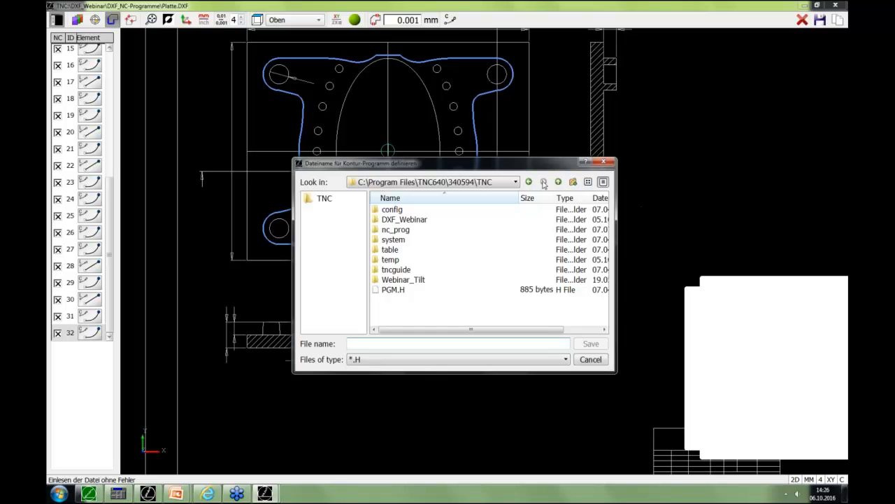
left_click(551, 360)
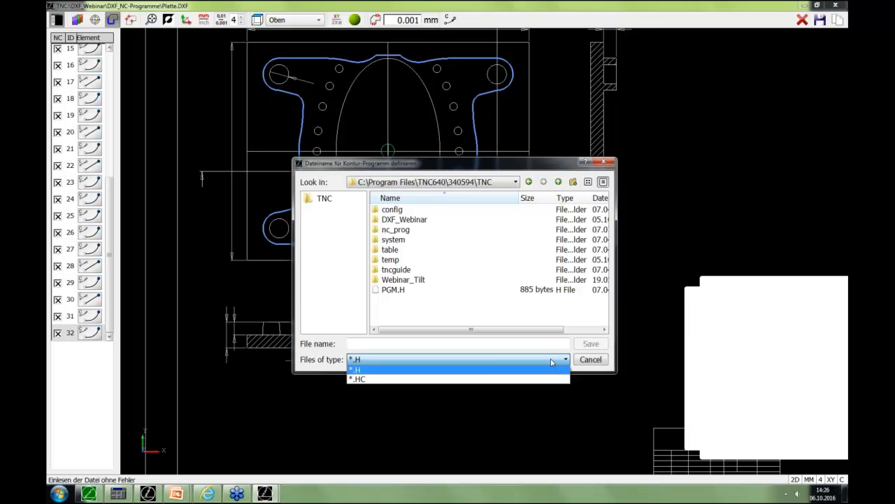
left_click(551, 361)
left_click(521, 344)
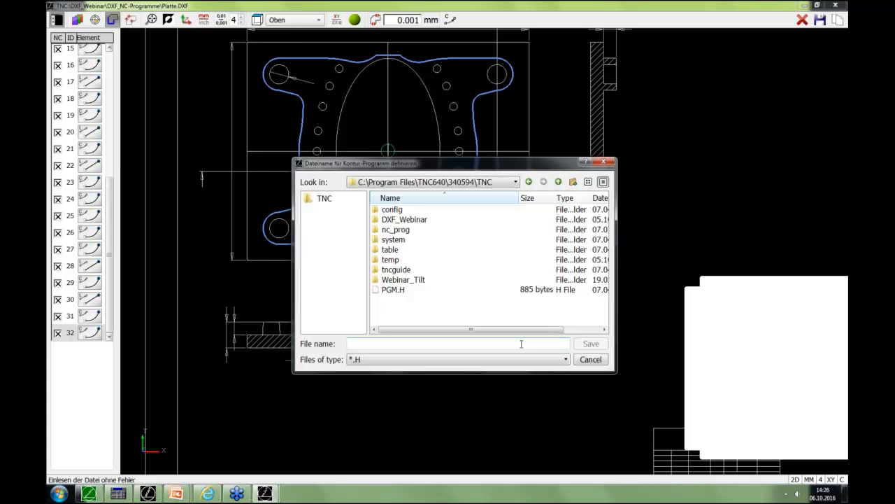
type("Ou")
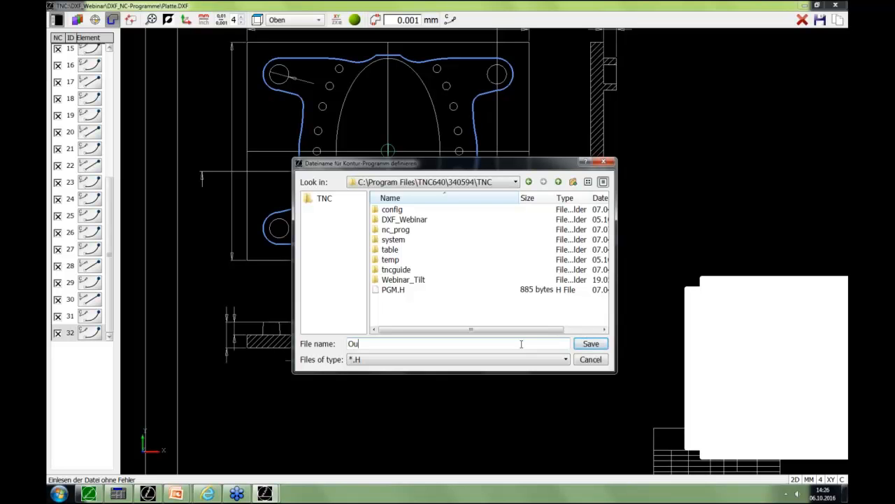
type("tside")
left_click(591, 344)
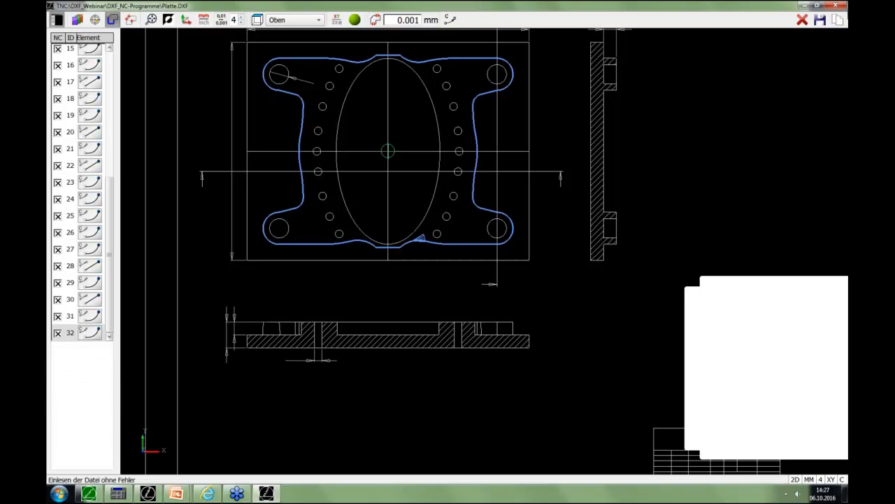
Clear all elements from the contour list and restart the contour selection
left_click(803, 20)
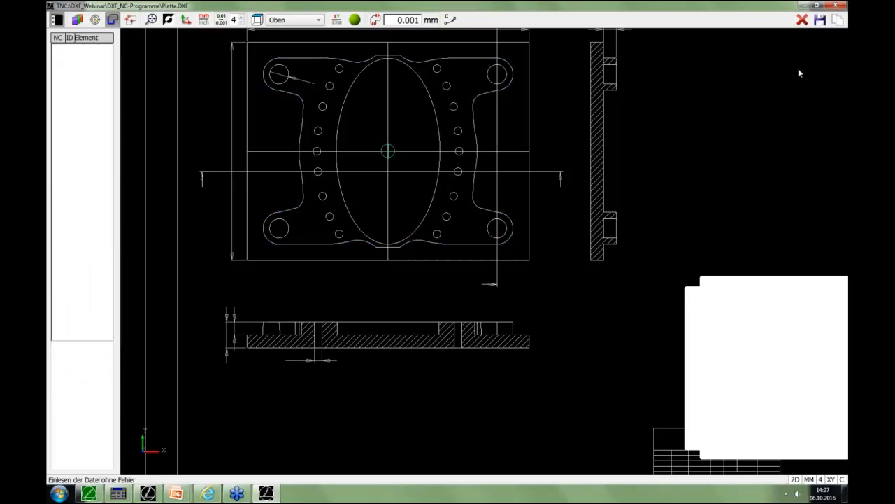
left_click(145, 91)
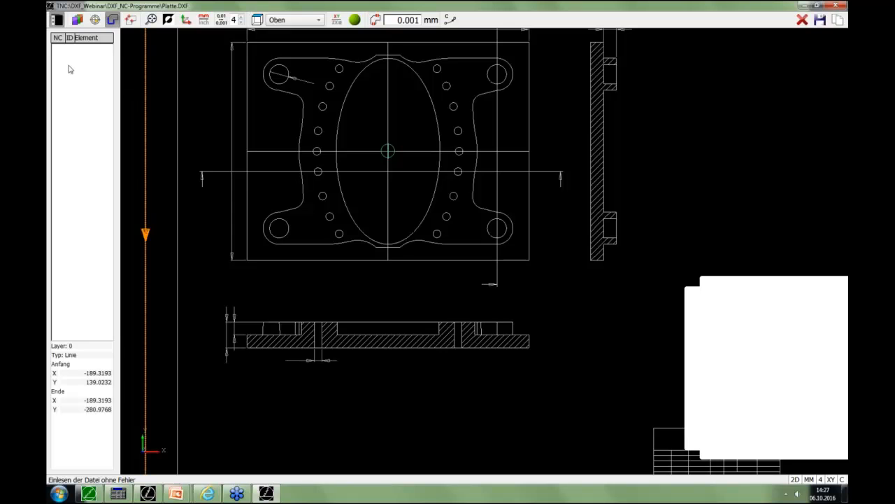
left_click(112, 20)
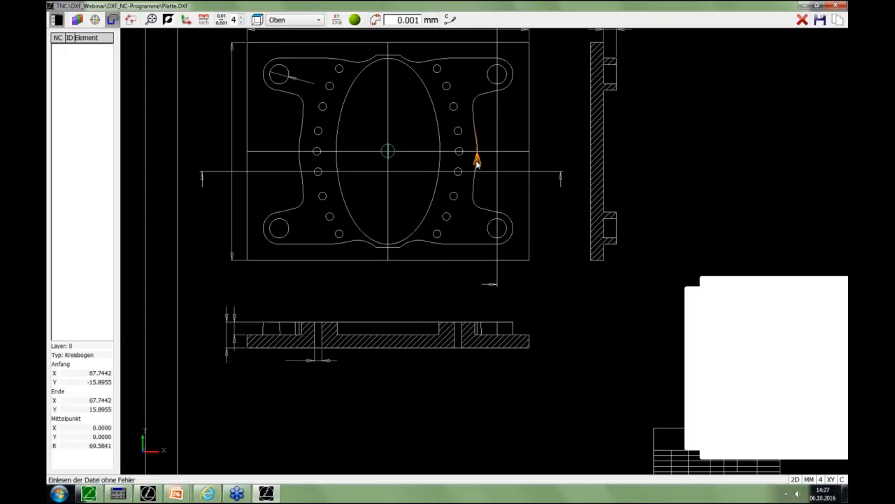
Select the complete central ellipse as a contour, starting at a line segment near its lowest point and closing with the adjacent segment
scroll(392, 223, "up", 5)
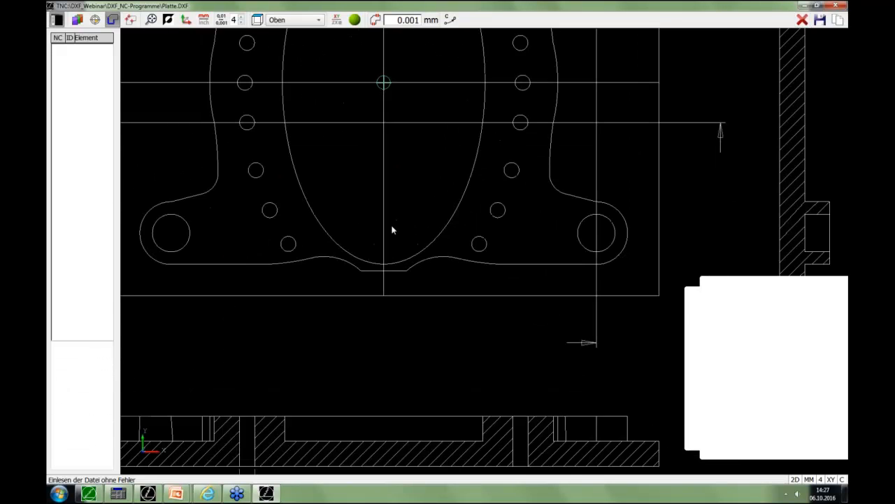
scroll(373, 280, "up", 4)
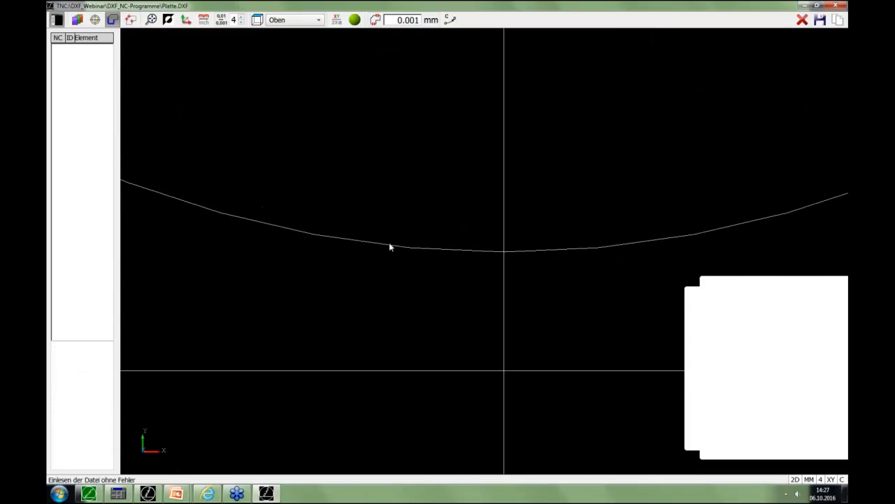
left_click(389, 246)
left_click(390, 246)
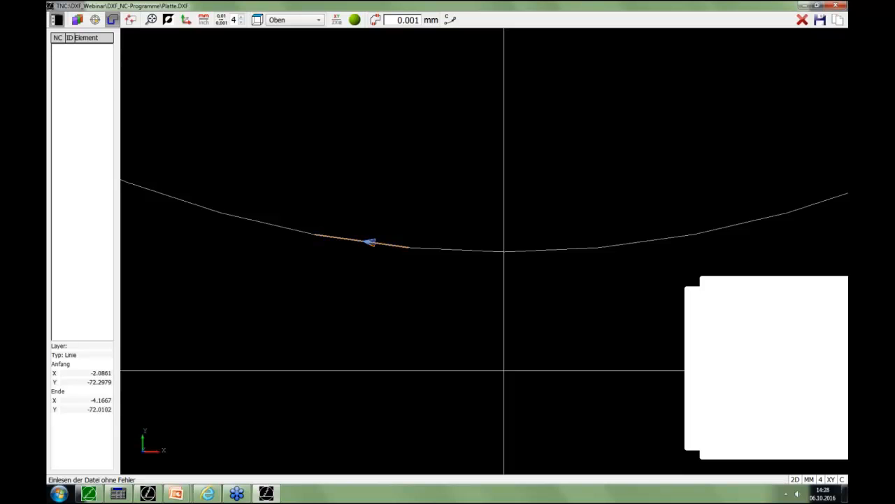
left_click(421, 250)
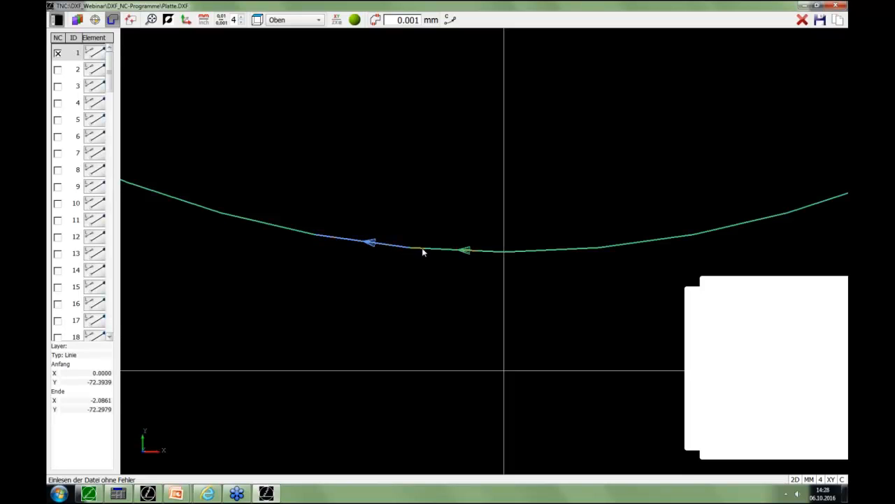
left_click(424, 252)
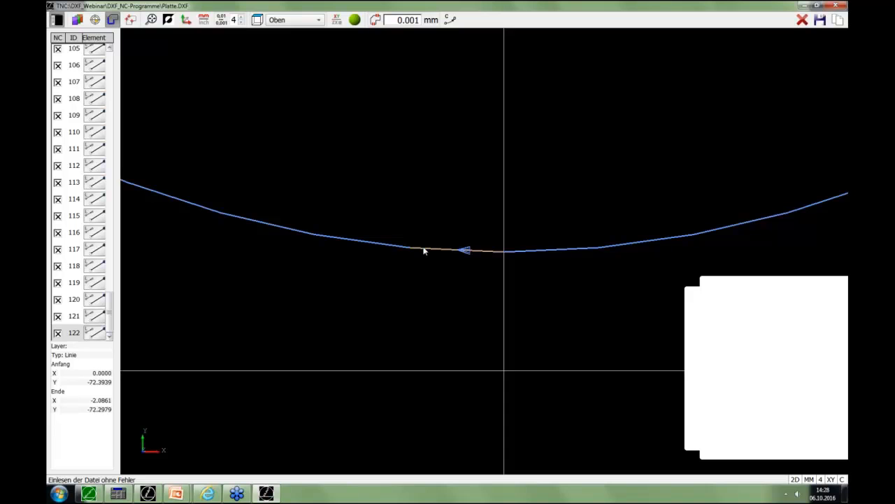
double_click(423, 250)
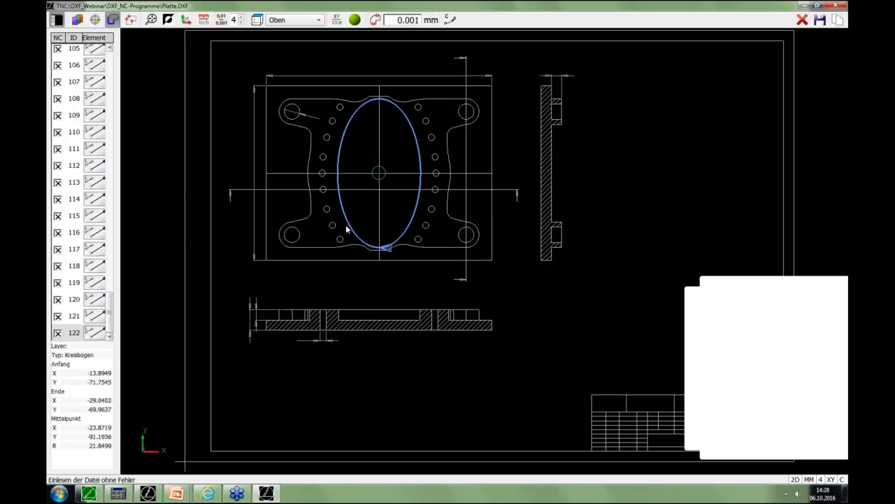
Copy the selected central ellipse contour elements to the clipboard
scroll(360, 253, "up", 2)
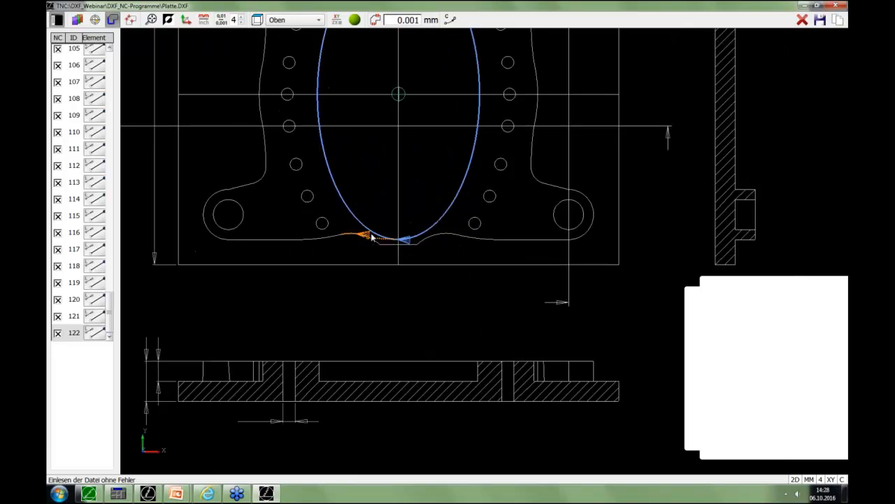
scroll(371, 239, "up", 5)
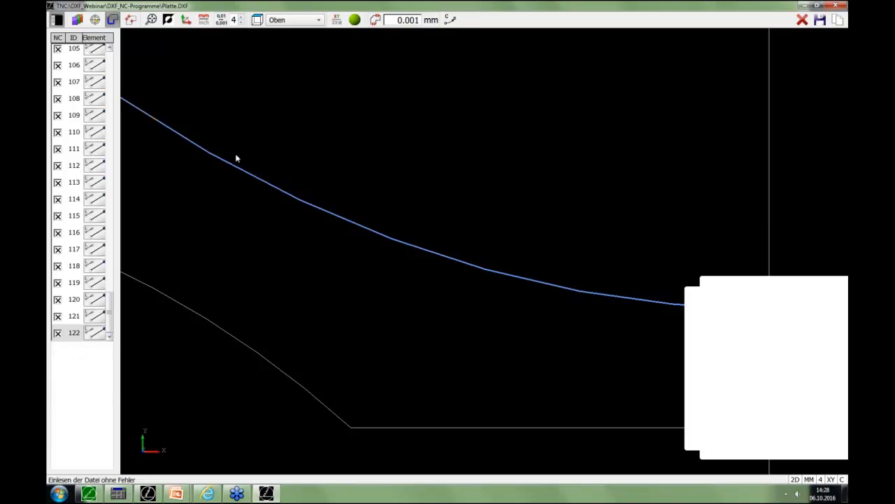
scroll(236, 155, "down", 5)
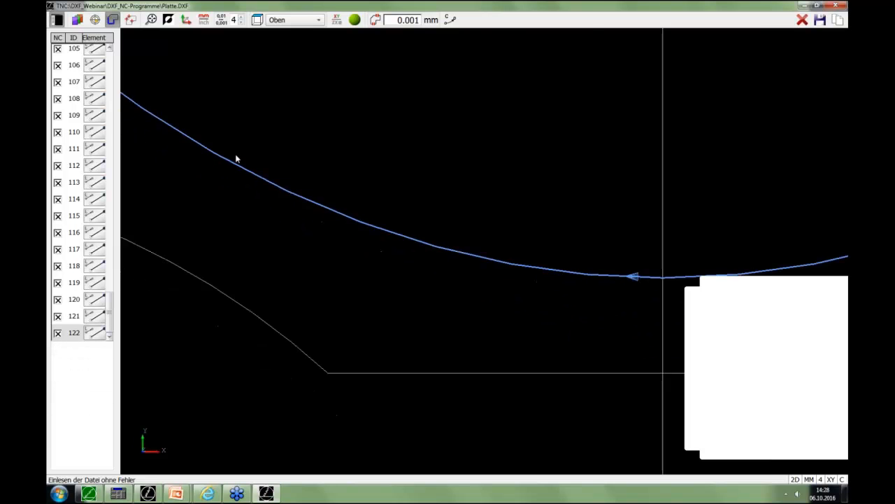
double_click(315, 131)
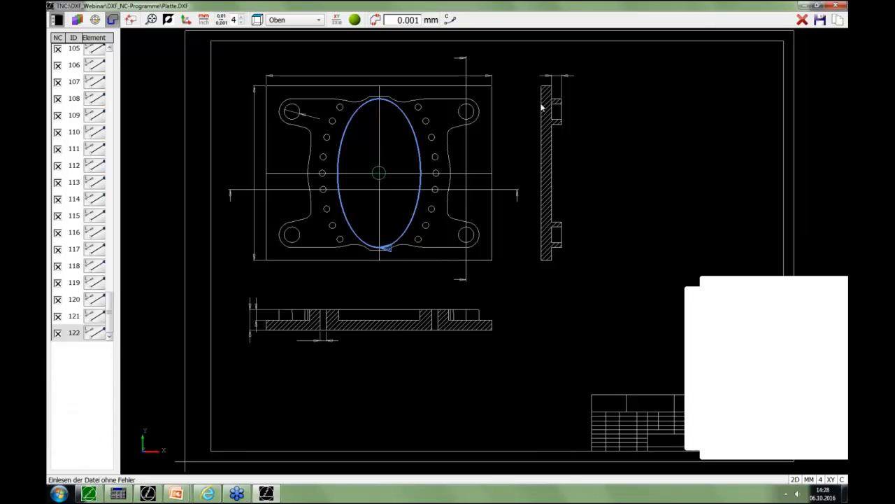
left_click(837, 21)
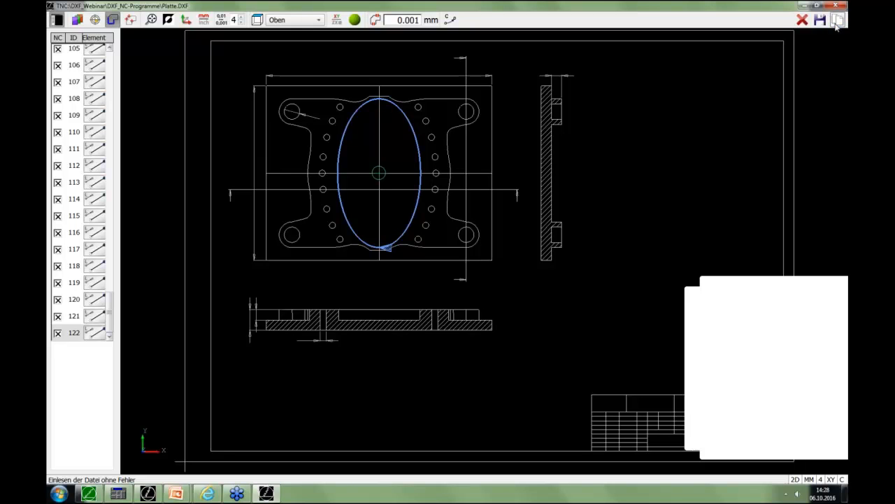
Switch to the TNC640 control, open the program ALL.H and insert the copied contour after the ;Inside comment in subprogram LBL 2
left_click(803, 6)
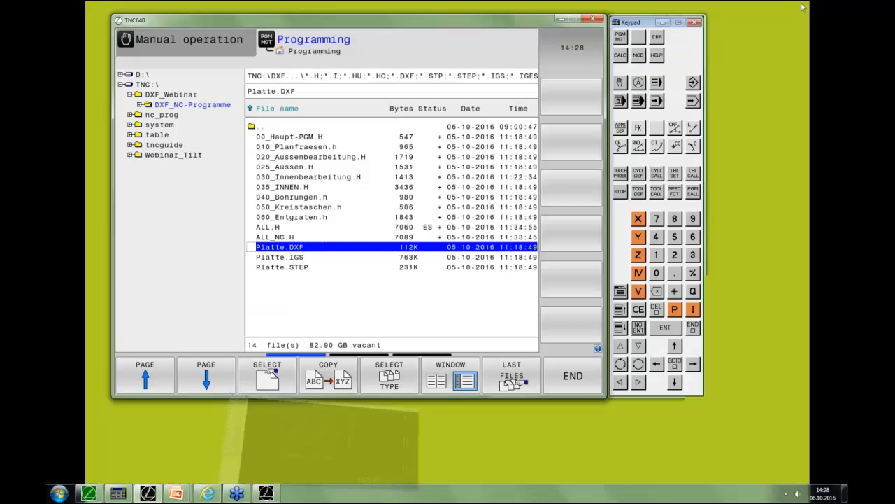
double_click(275, 229)
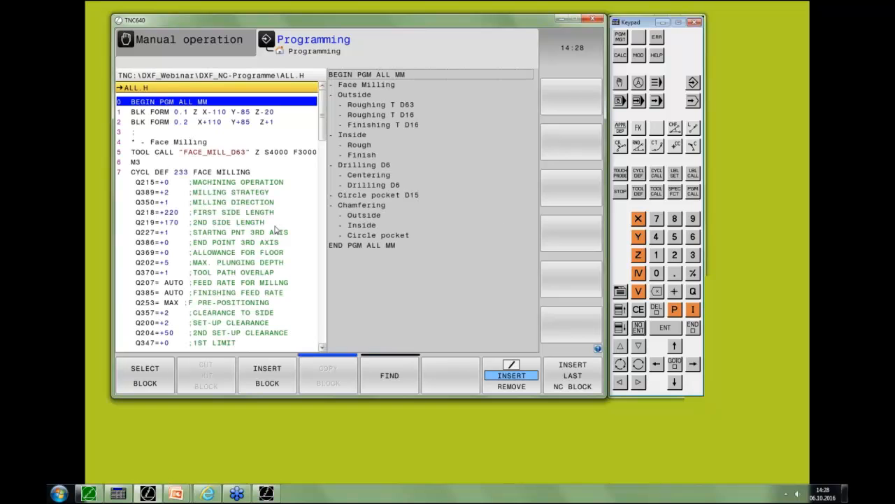
key("Up")
key("Up")
key("Up")
key("Up")
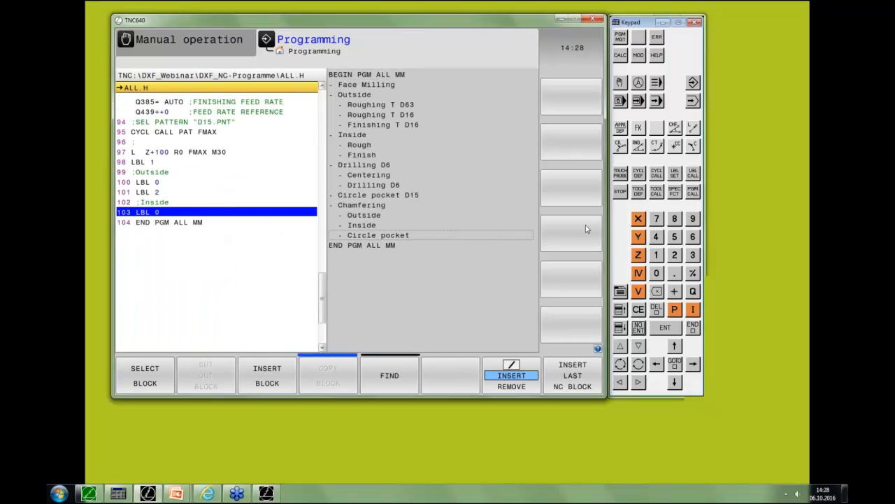
key("Down")
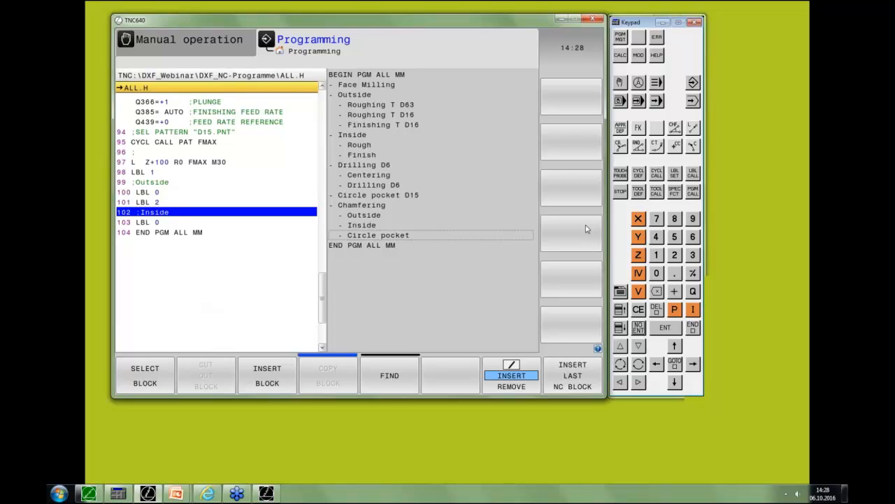
key("F3")
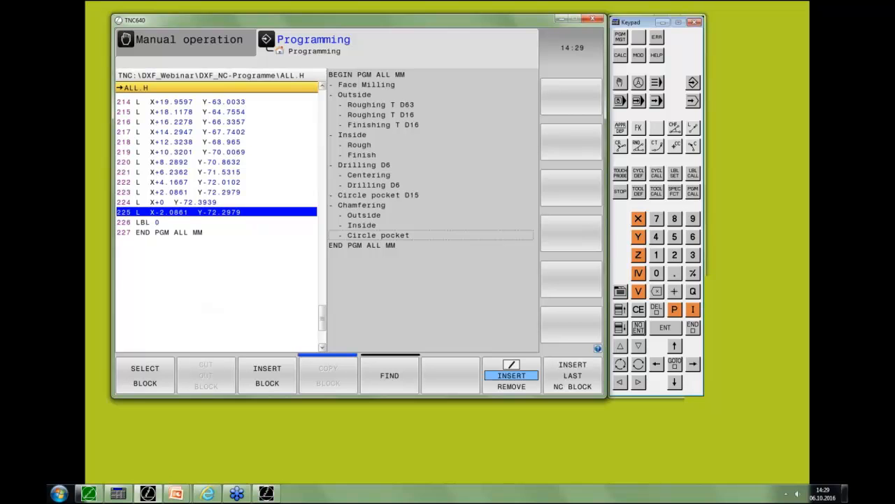
Add tool radius compensation RR to the first contour block directly after the ;Inside comment, without a Z coordinate or feed rate
key("Up")
key("Up")
key("Up")
key("Up")
key("Up")
key("Up")
key("Up")
key("Up")
key("Up")
key("Up")
key("Up")
key("Up")
key("Up")
key("Up")
key("Up")
key("Up")
key("Up")
key("Up")
key("Up")
key("Up")
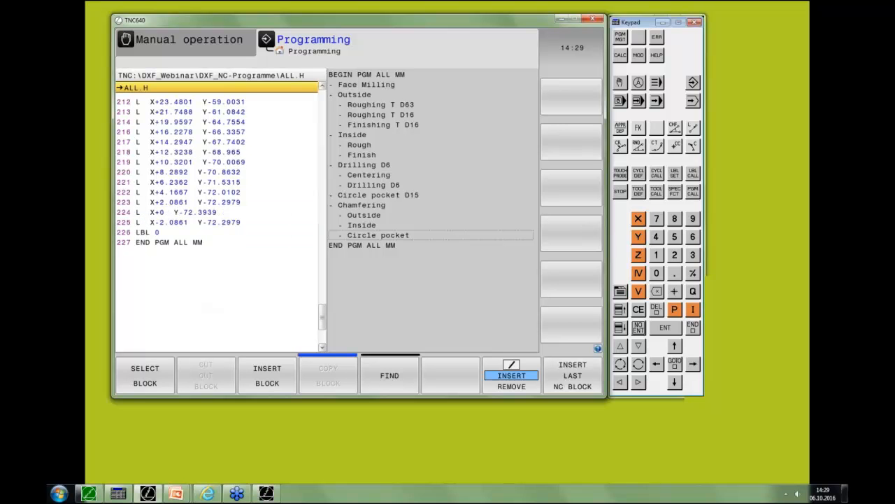
key("Up")
key("Up")
key("Up")
key("Up")
key("Up")
key("Up")
key("Up")
key("Up")
key("Up")
key("Up")
key("Up")
key("Up")
key("Up")
key("Up")
key("Up")
key("Up")
key("Up")
key("Up")
key("Up")
key("Up")
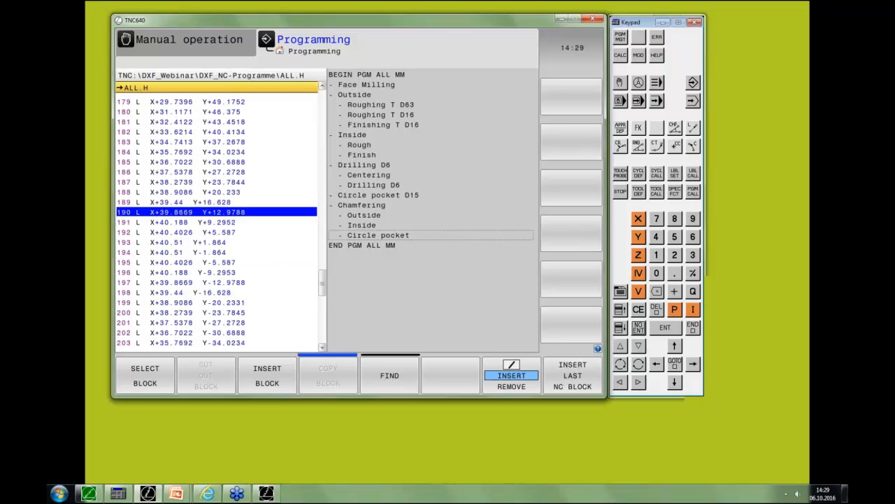
key("Up")
key("Up")
key("Up")
key("Up")
key("Up")
key("Up")
key("Up")
key("Up")
key("Up")
key("Up")
key("Up")
key("Up")
key("Up")
key("Up")
key("Up")
key("Up")
key("Up")
key("Up")
key("Up")
key("Up")
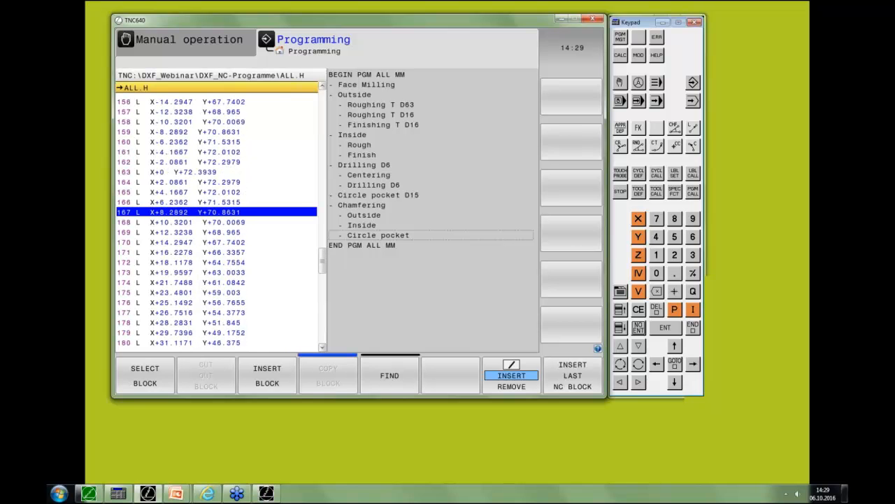
key("Up")
key("Up")
key("Up")
key("Up")
key("Up")
key("Up")
key("Up")
key("Up")
key("Up")
key("Up")
key("Up")
key("Up")
key("Up")
key("Up")
key("Up")
key("Up")
key("Up")
key("Up")
key("Up")
key("Up")
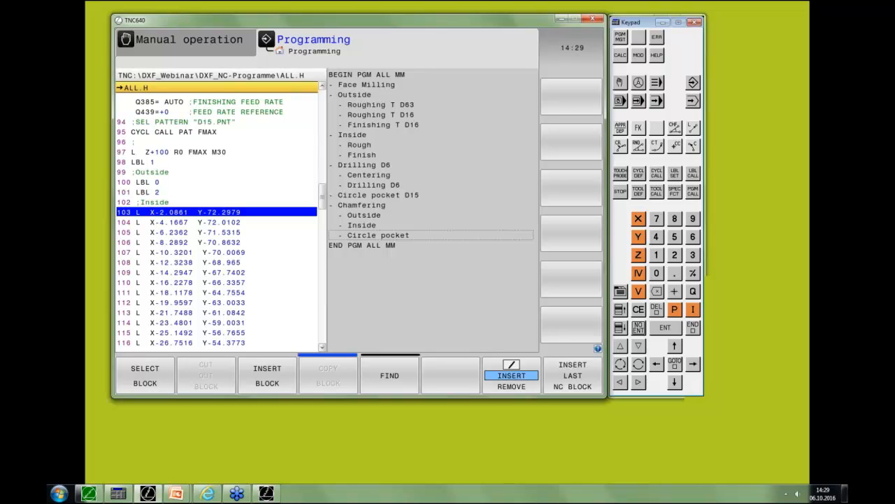
key("Right")
type("Z")
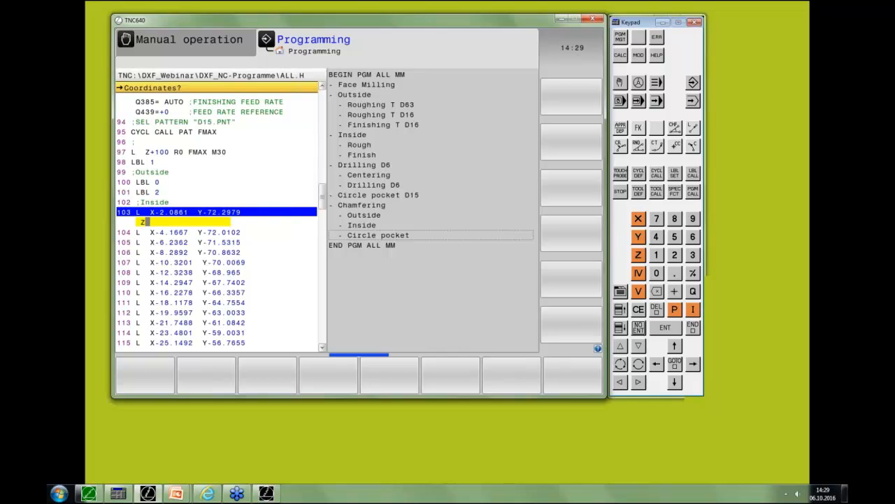
key("Return")
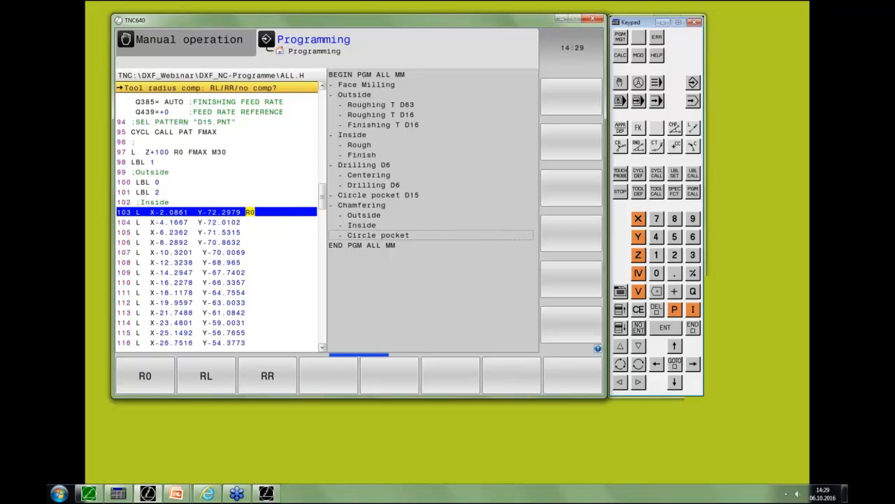
key("Delete")
key("Left")
key("Left")
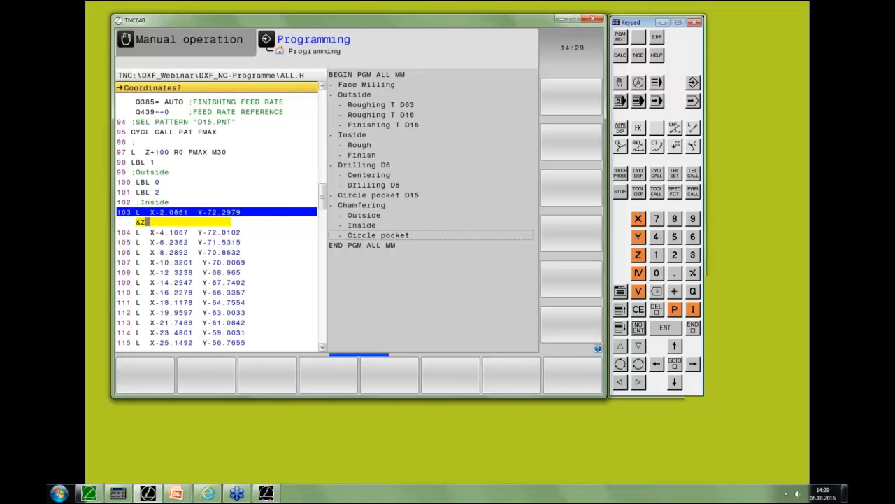
key("Return")
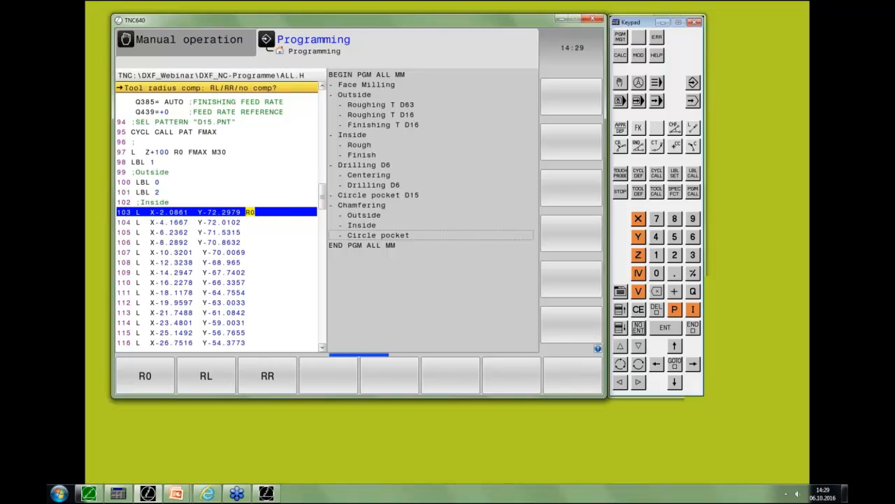
key("F3")
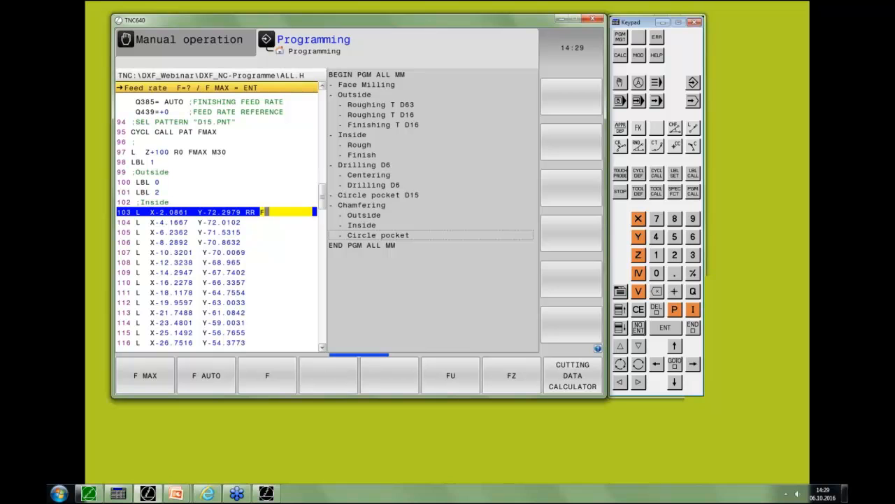
key("End")
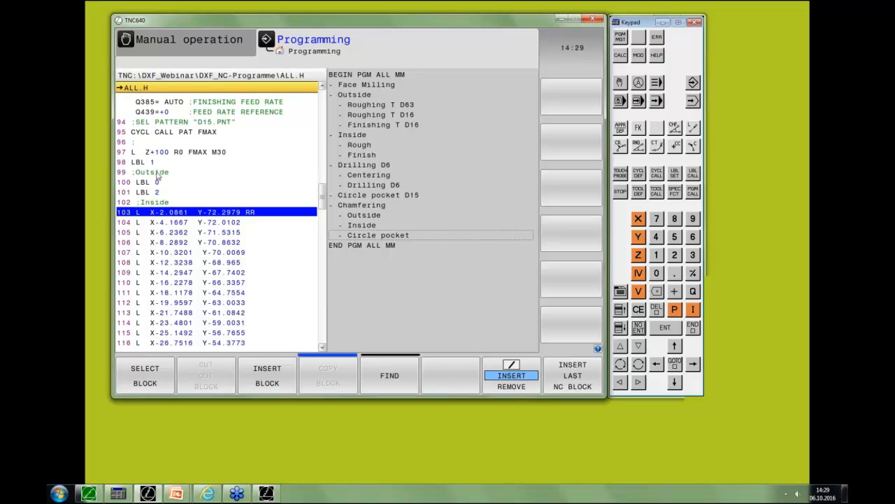
Insert a CALL PGM block after the ;Outside comment in subprogram LBL 1
key("Up")
key("Up")
key("Up")
key("Up")
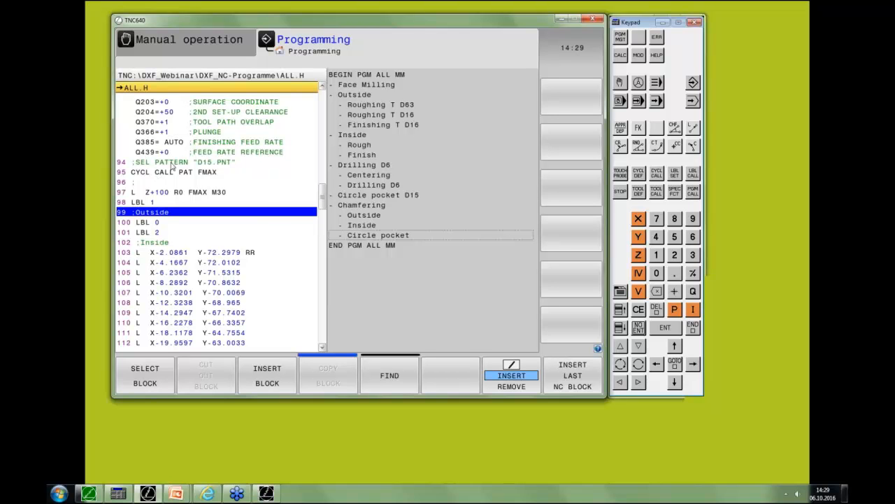
left_click(693, 191)
left_click(120, 384)
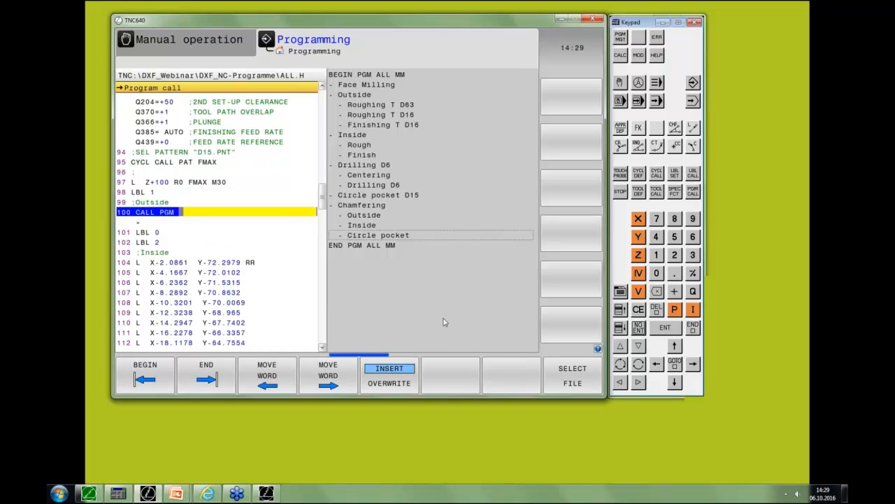
Choose Outside.H from the TNC root folder as the program to call in the new block
left_click(570, 393)
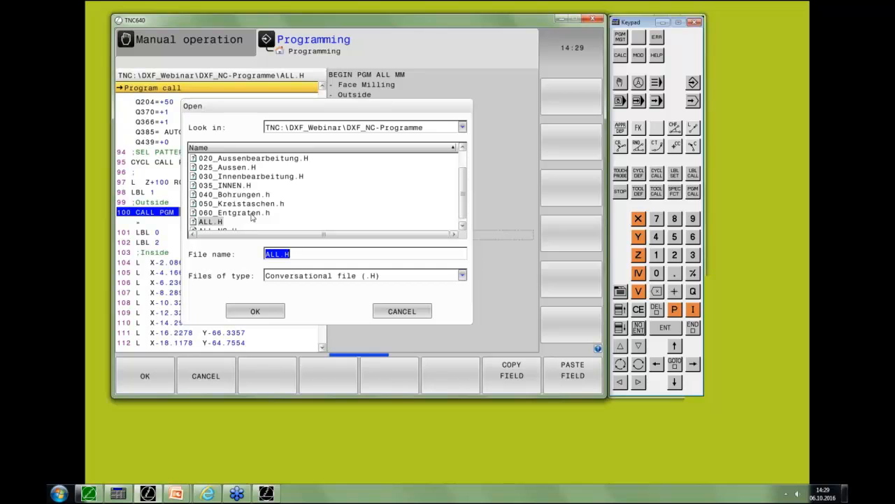
scroll(254, 218, "down", 1)
scroll(254, 217, "up", 2)
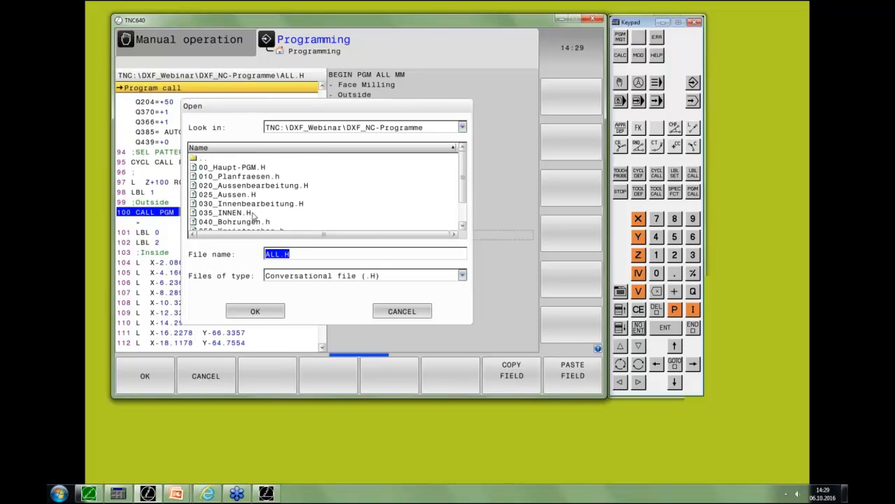
scroll(203, 158, "up", 1)
left_click(202, 158)
double_click(202, 158)
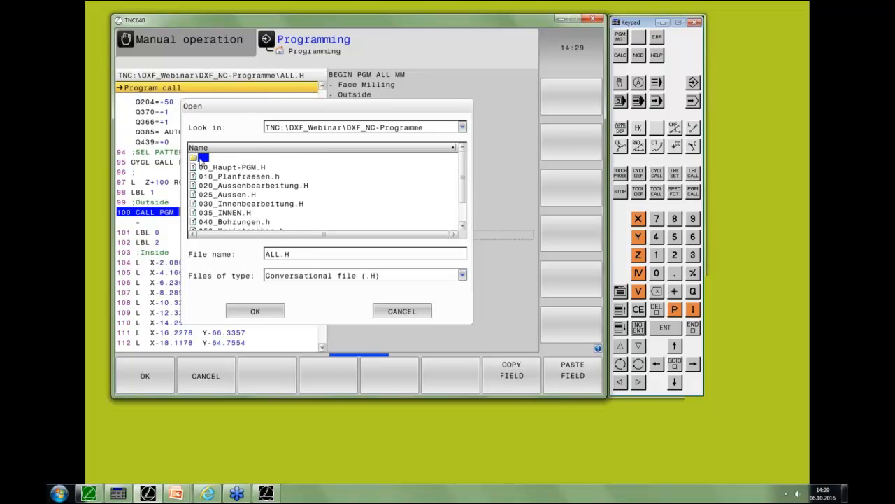
double_click(202, 158)
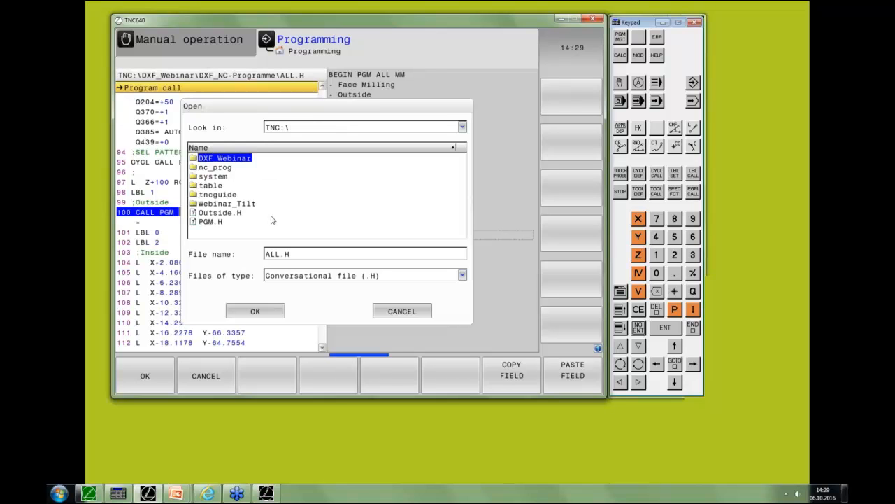
left_click(233, 213)
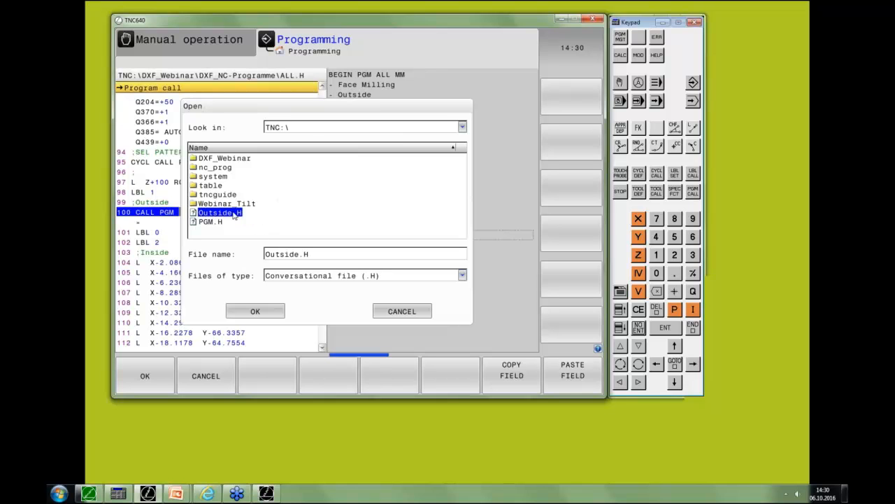
left_click(251, 312)
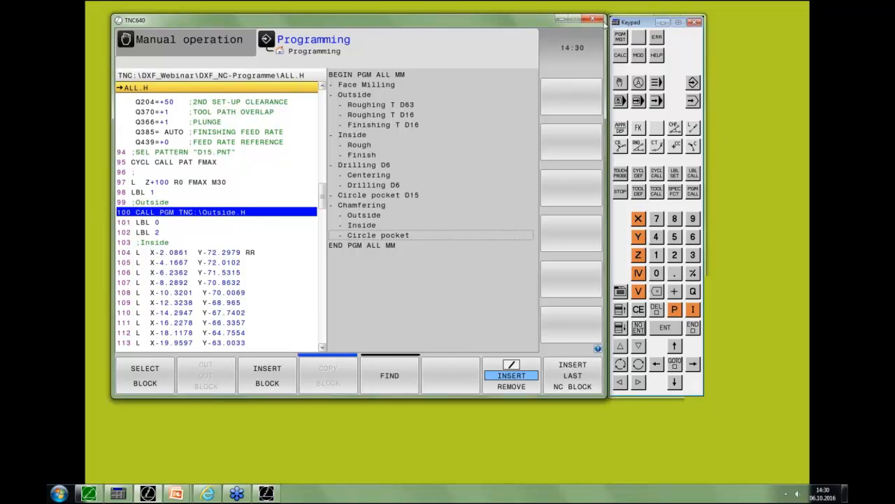
Open the contour program Outside.H from the TNC root directory for editing
left_click(621, 37)
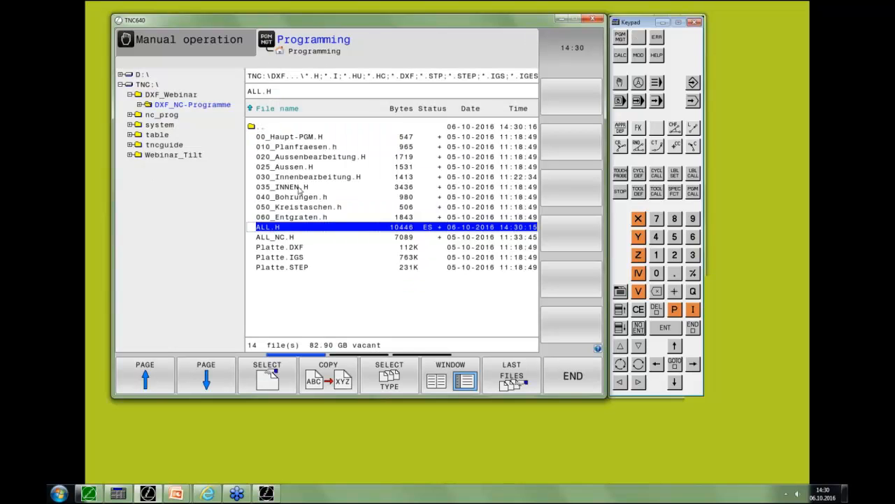
left_click(145, 84)
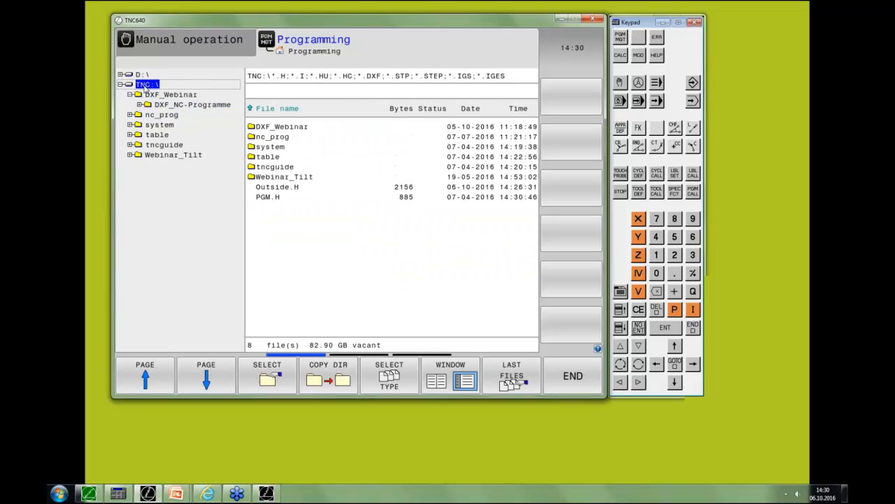
left_click(279, 189)
double_click(279, 188)
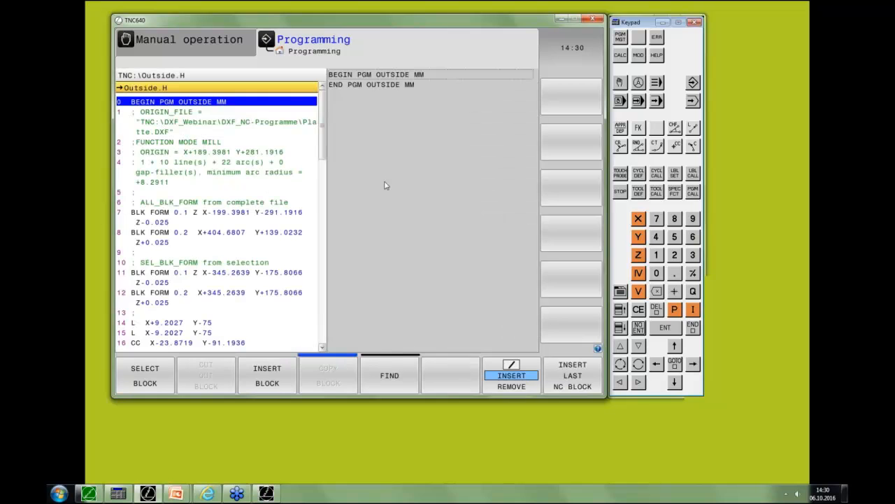
Add tool radius compensation RL to the first contour block of Outside.H, without a feed rate
key("Up")
key("Down")
key("Down")
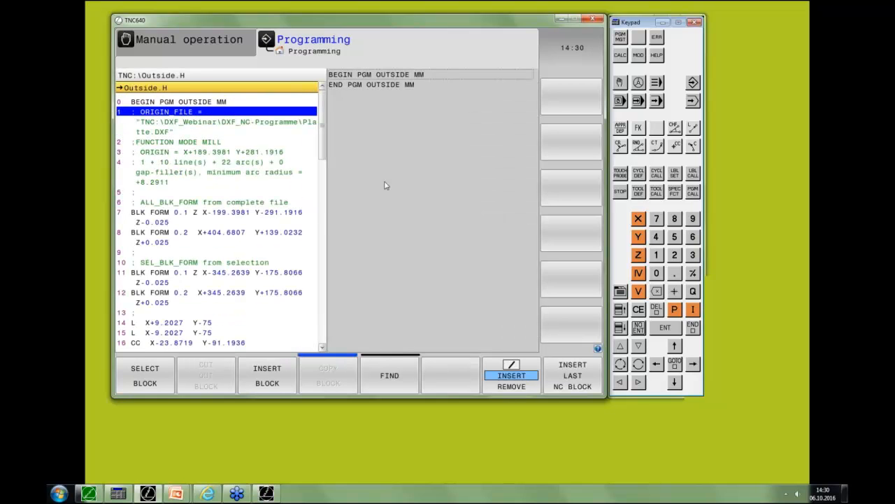
key("Down")
key("Down")
key("Down")
key("Down")
key("Down")
key("Down")
key("Down")
key("Down")
key("Down")
key("Down")
key("Down")
key("Down")
key("Down")
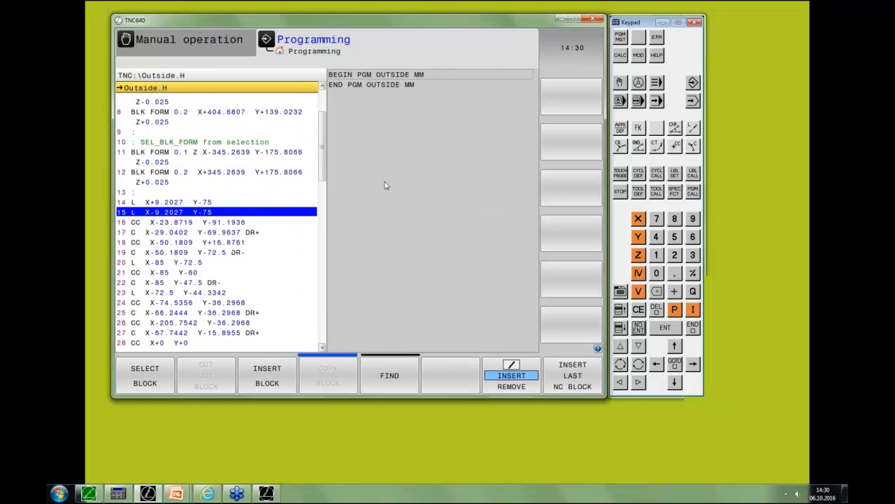
key("Right")
key("Right")
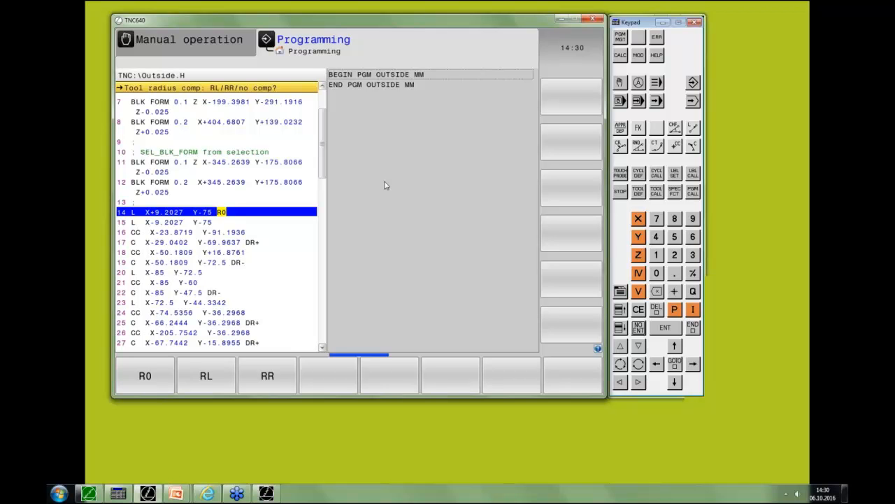
key("F2")
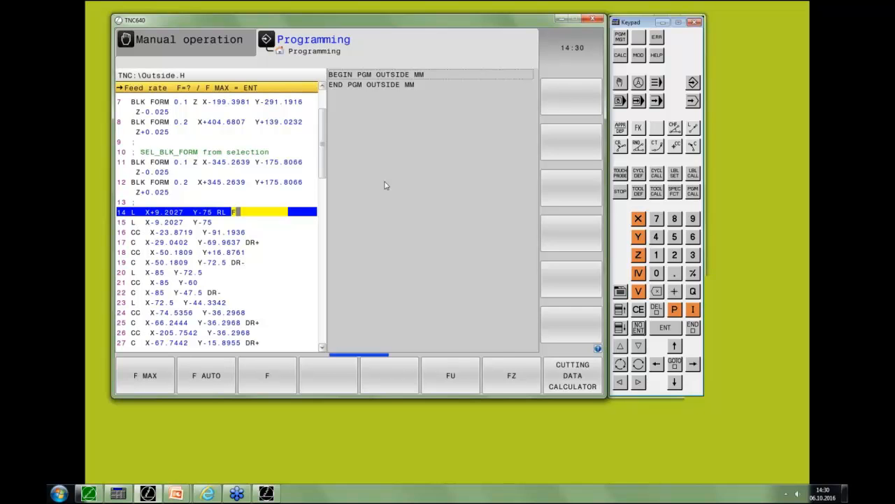
key("End")
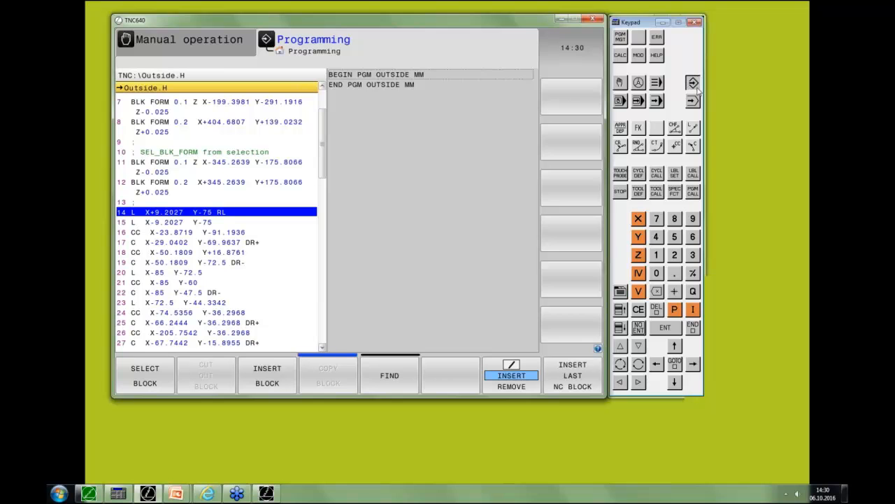
Open the machining program ALL.H from the DXF_NC-Programme folder inside DXF_Webinar
left_click(620, 39)
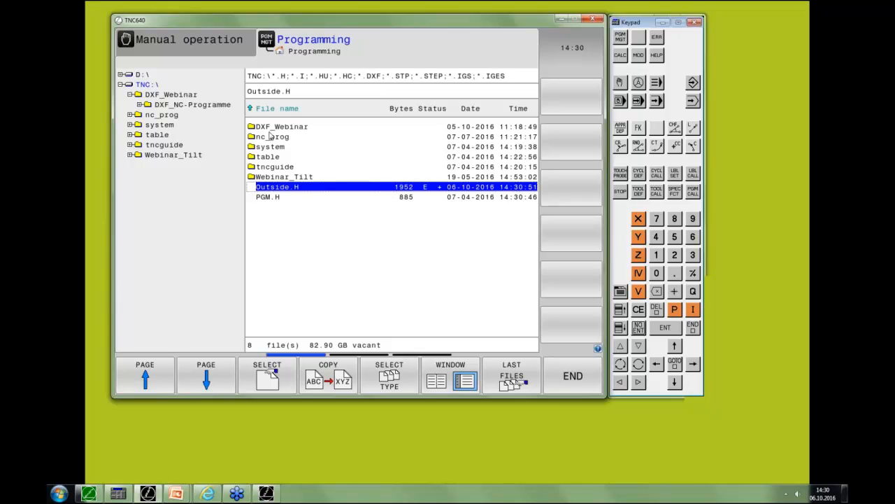
double_click(271, 128)
double_click(304, 138)
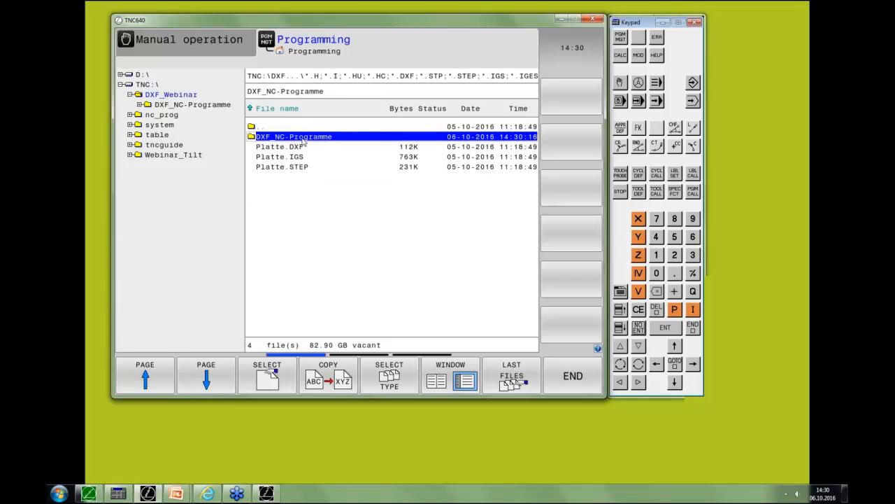
double_click(266, 227)
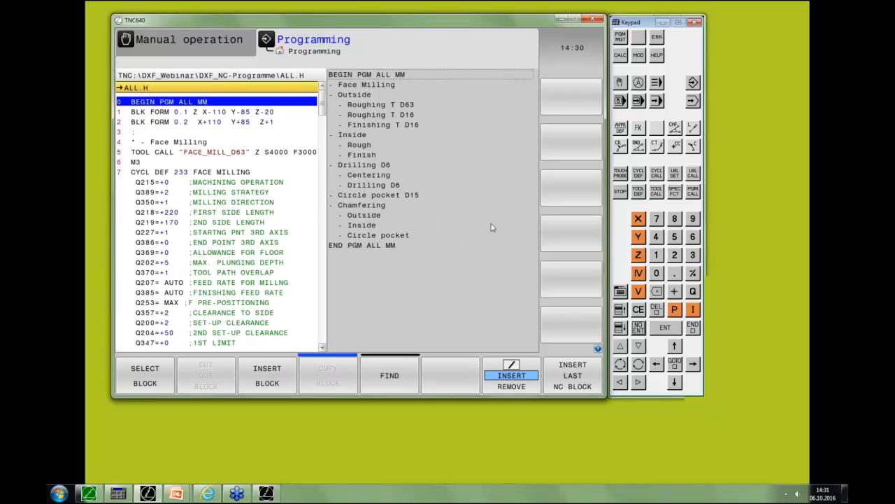
Review the start of ALL.H from the blank definition through the face milling cycle to the Outside section
key("Down")
key("Down")
key("Down")
key("Down")
key("Down")
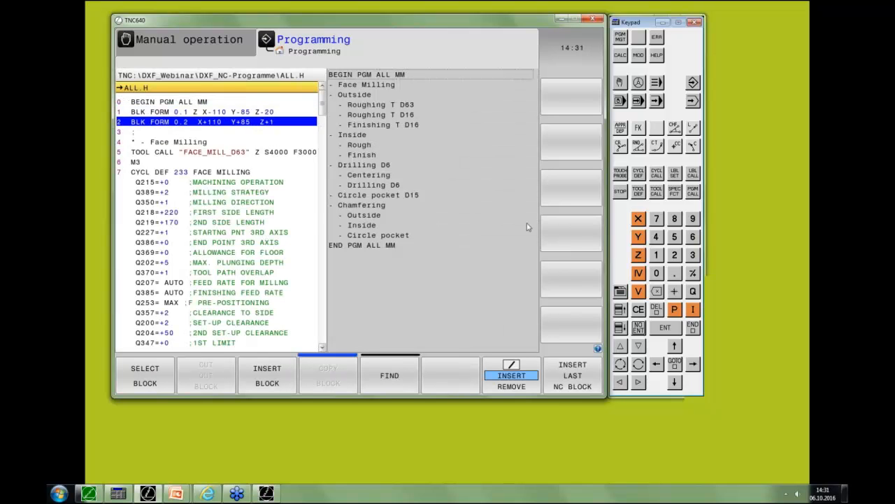
key("Down")
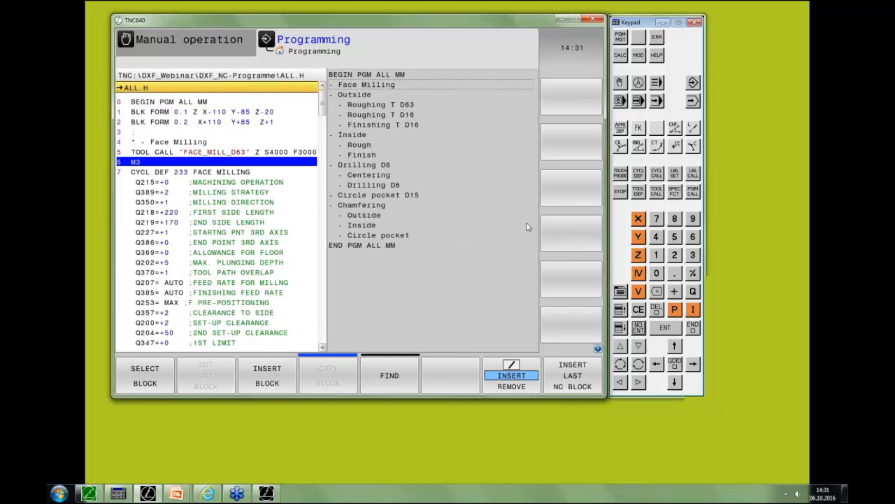
key("Down")
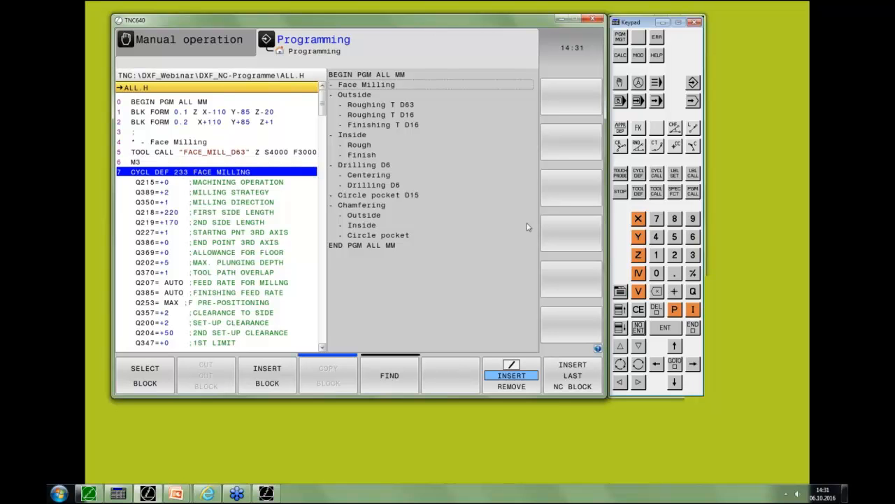
key("Down")
key("Up")
key("Down")
key("Down")
key("Down")
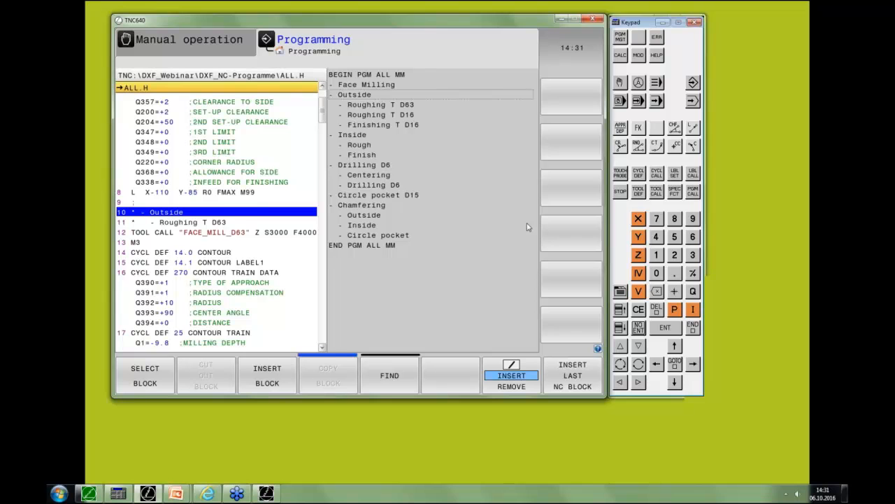
Examine the Roughing T D63 tool call and the contour label definition in the Outside section
key("Down")
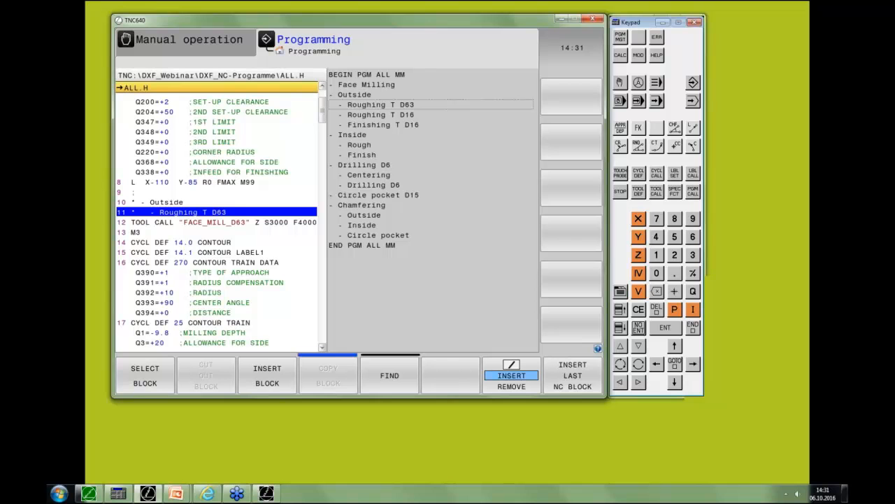
key("Down")
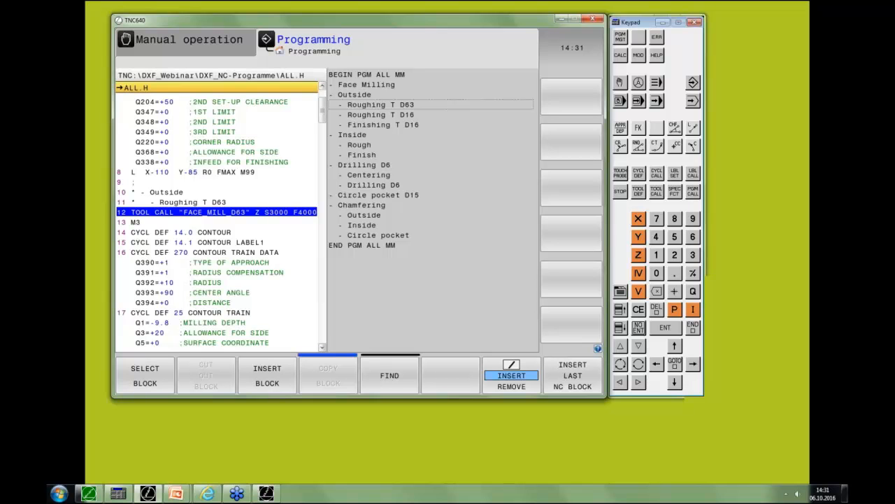
key("Down")
key("Down")
key("Down")
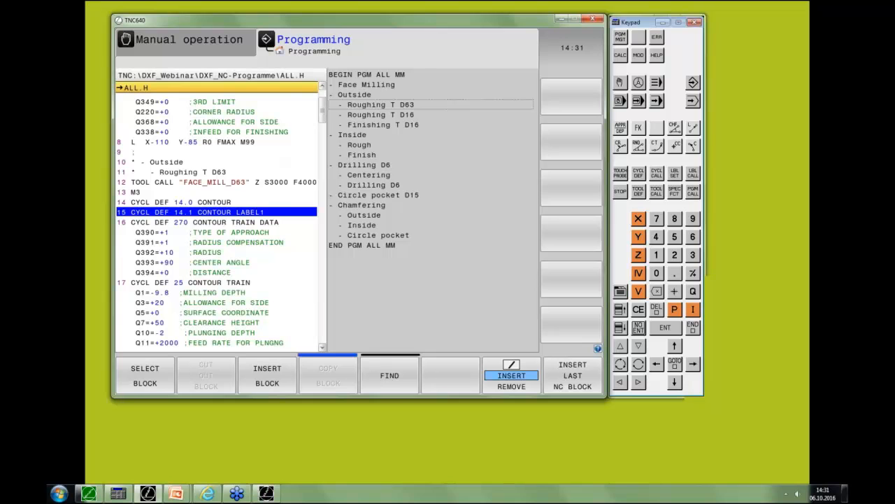
key("Down")
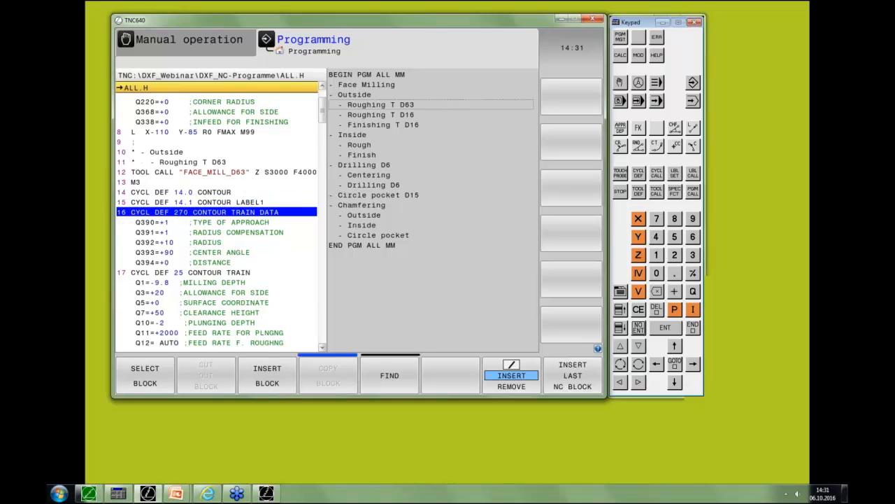
Inspect the parameters of the first Cycle 25 CONTOUR TRAIN, from milling depth through roughing feed rate, then the side allowance
key("Down")
key("Right")
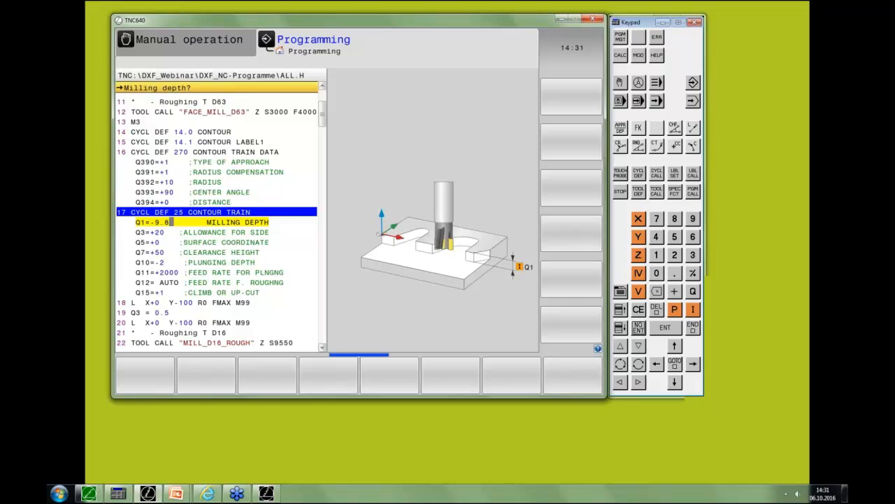
key("Right")
key("Right")
key("Right")
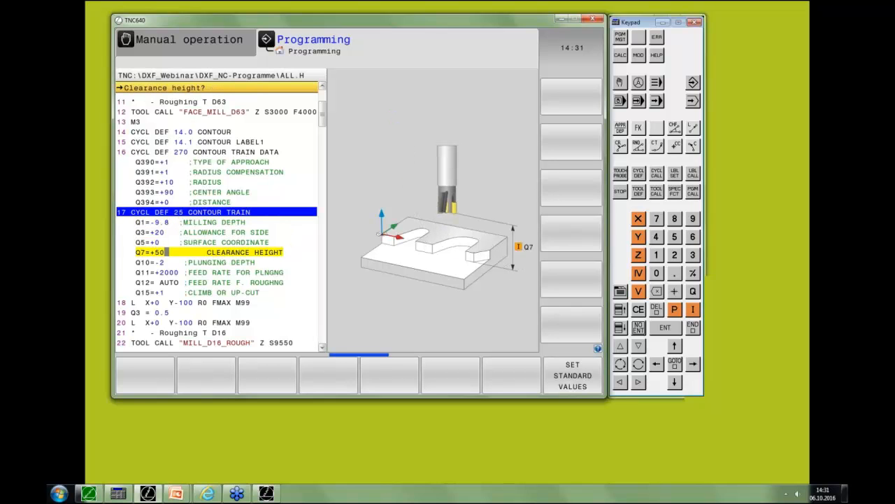
key("Right")
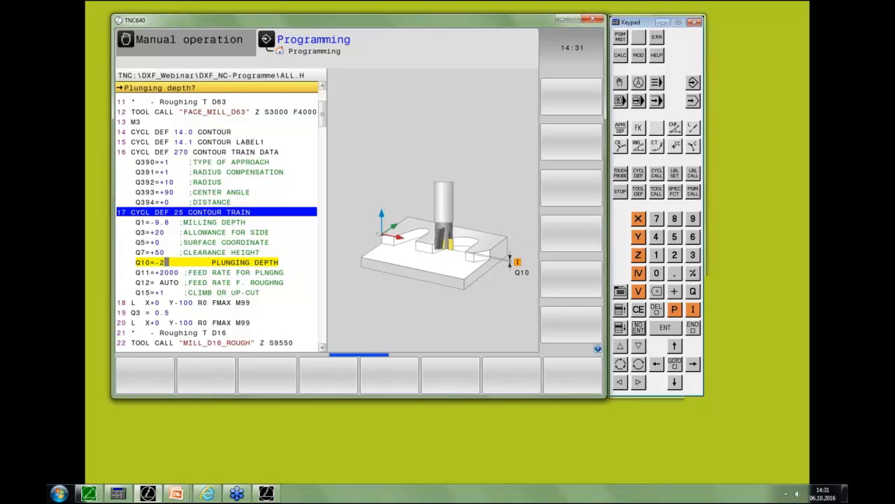
key("Right")
key("Right")
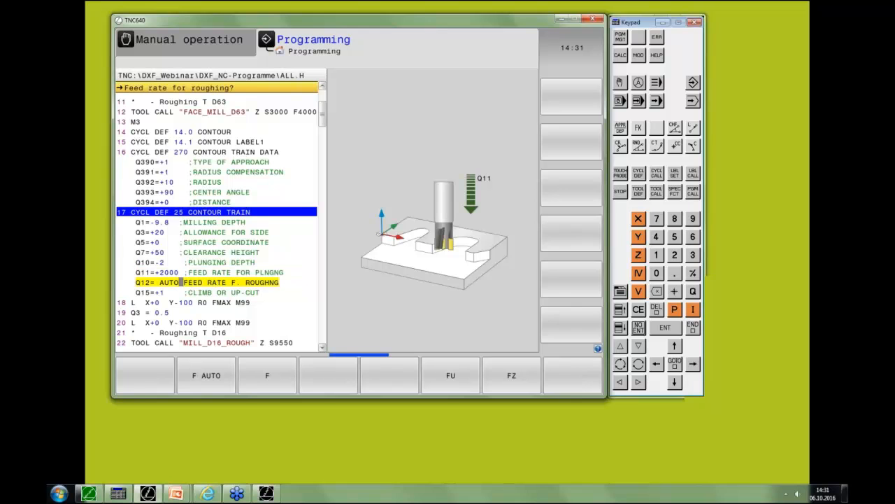
key("Left")
key("Left")
key("Left")
key("Left")
key("Left")
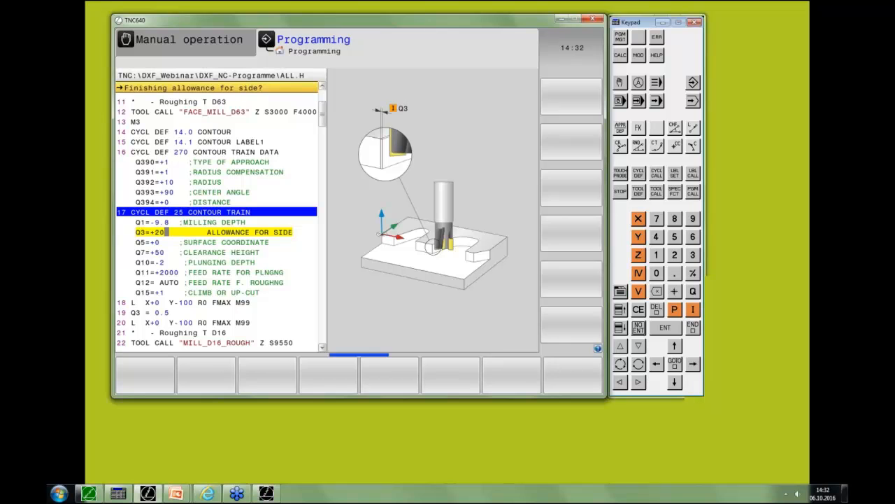
key("End")
Review the Q3 reassignment, the Roughing T D16 blocks and the start of the Finishing T D16 section
key("Down")
key("Down")
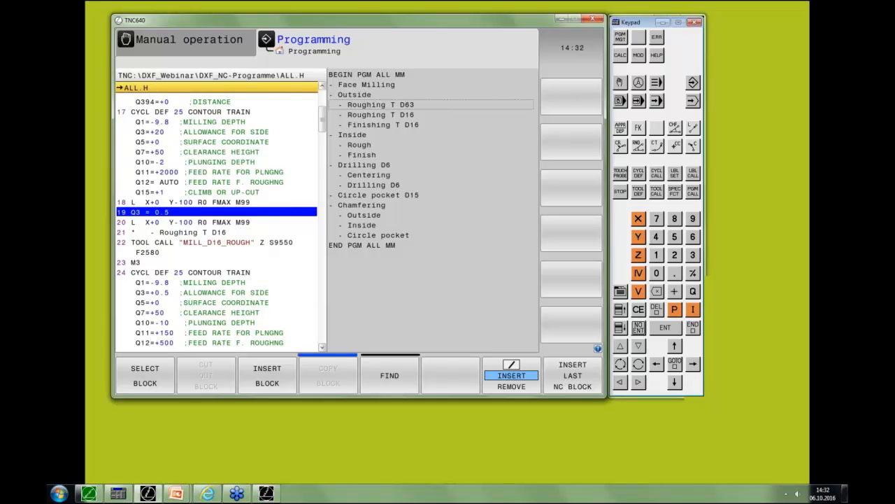
key("Down")
key("Down")
key("Down")
key("Down")
key("Down")
key("Down")
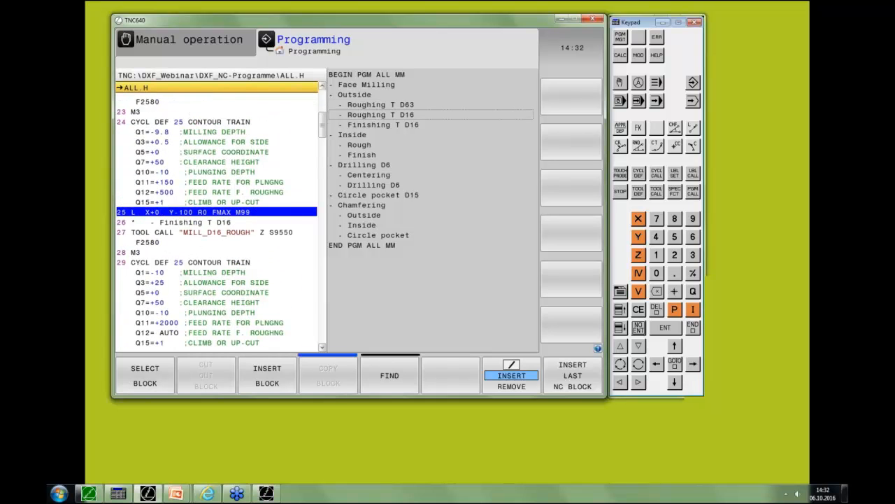
key("Down")
key("Down")
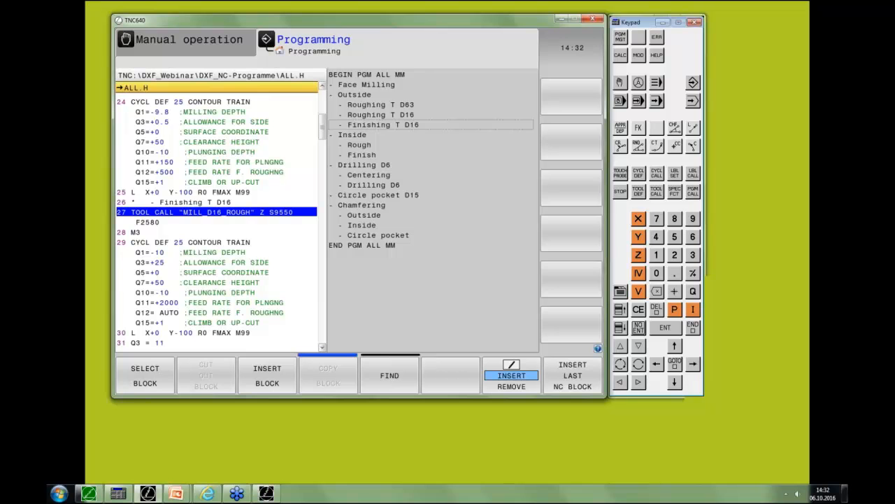
Return to Cycle 270 CONTOUR TRAIN DATA and examine its approach type, radius compensation, radius and center angle parameters
key("Up")
key("Up")
key("Up")
key("Up")
key("Up")
key("Up")
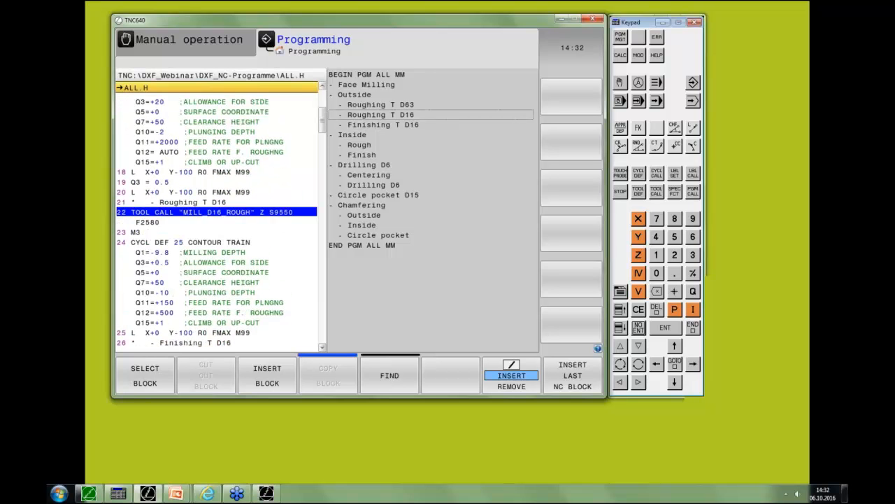
key("Up")
key("Up")
key("Up")
key("Up")
key("Up")
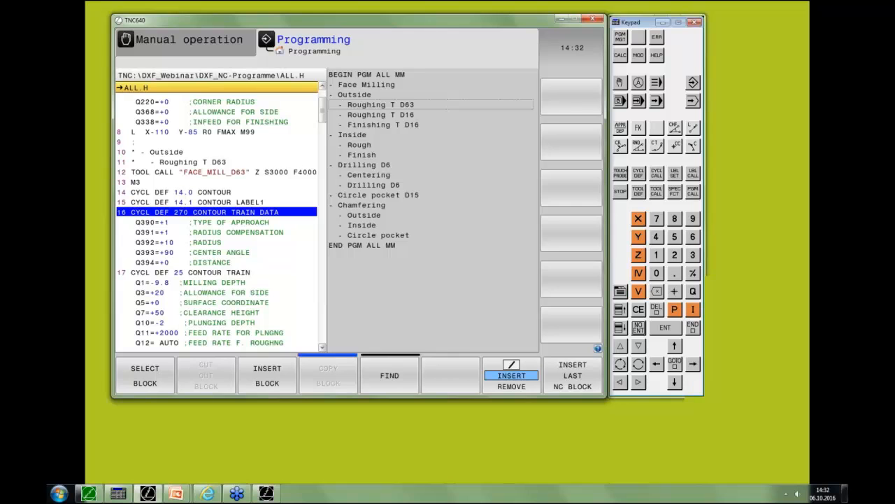
key("Right")
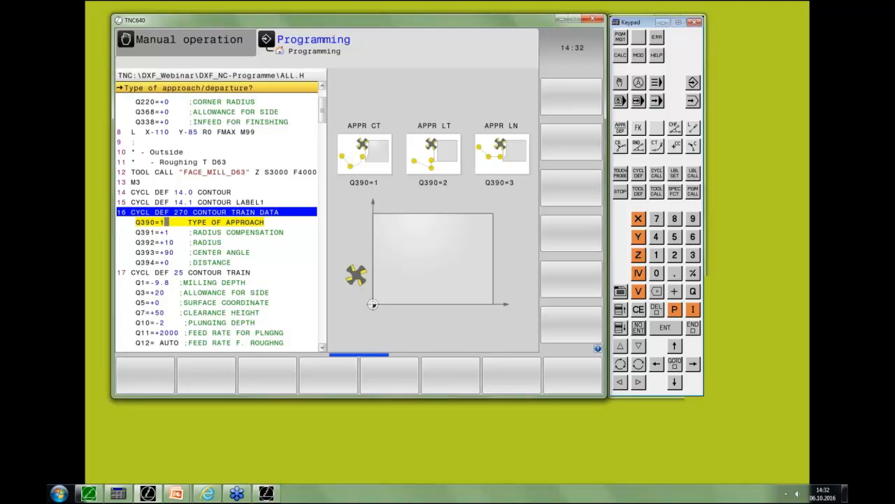
key("Return")
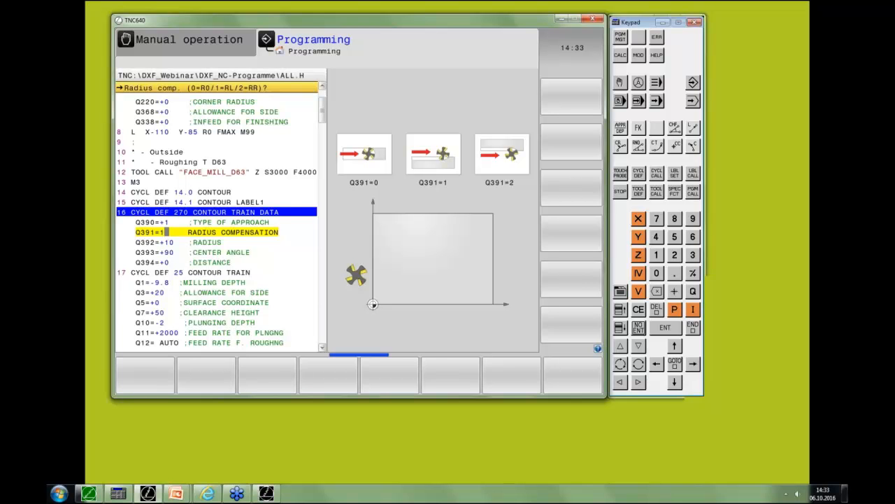
key("Return")
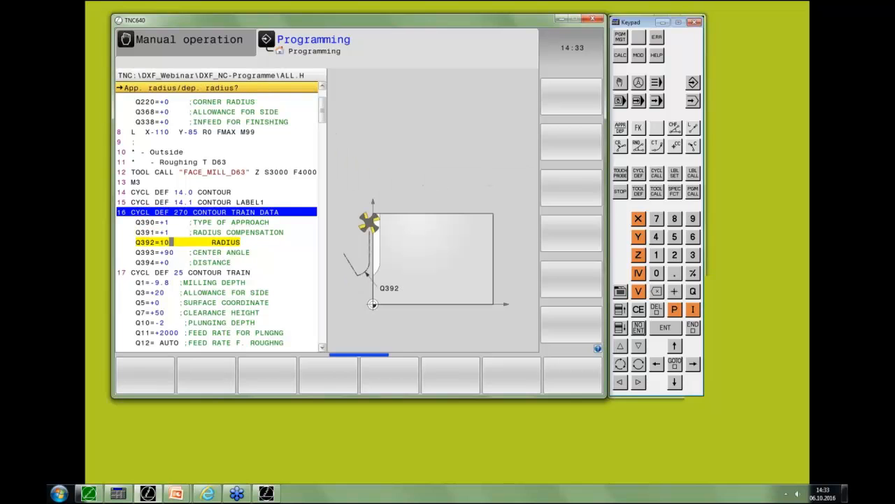
key("Return")
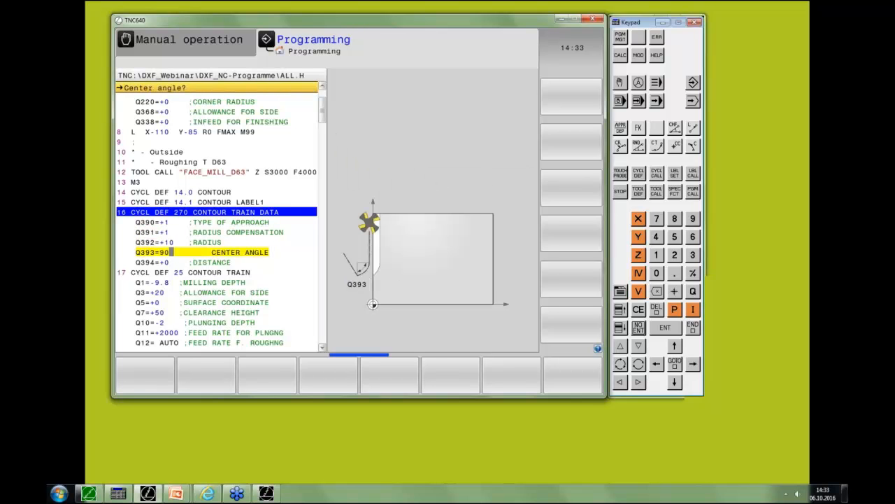
key("End")
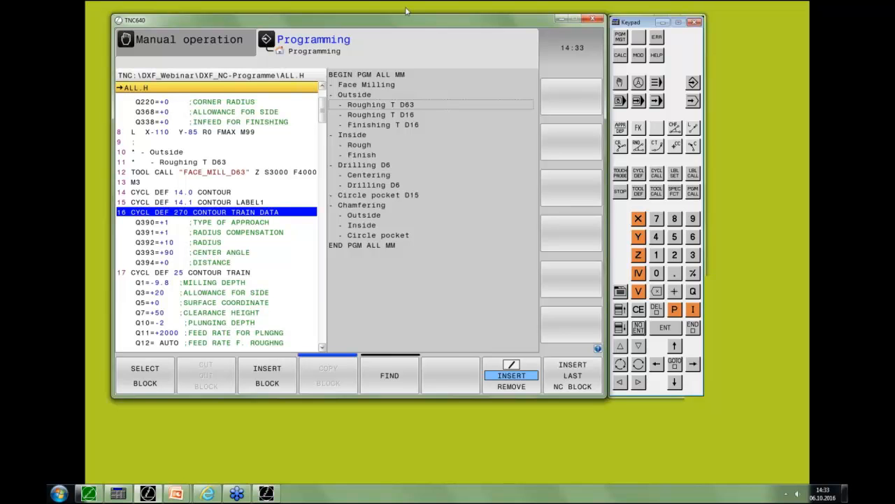
Load ALL.H from the recently used files into the Test run operating mode
left_click(693, 101)
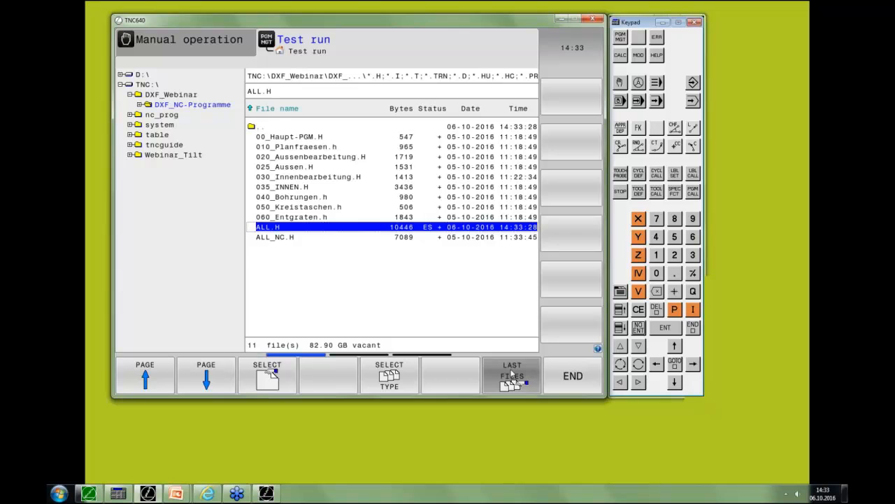
left_click(512, 376)
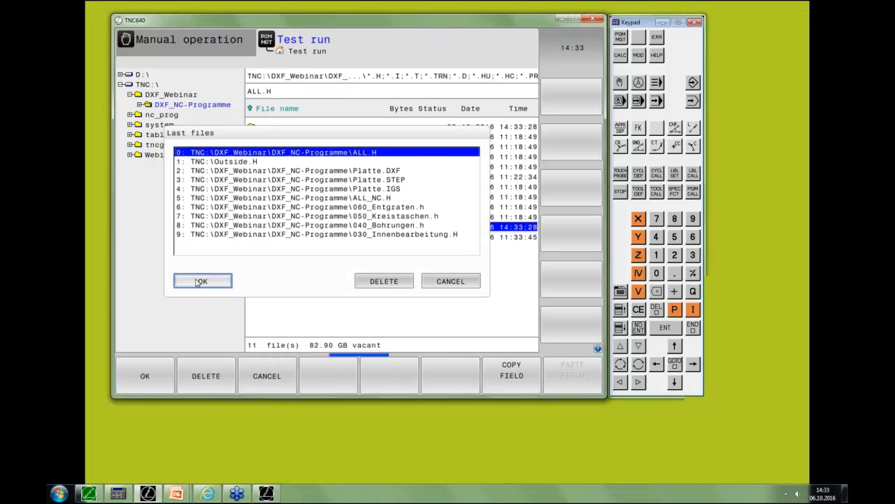
left_click(199, 281)
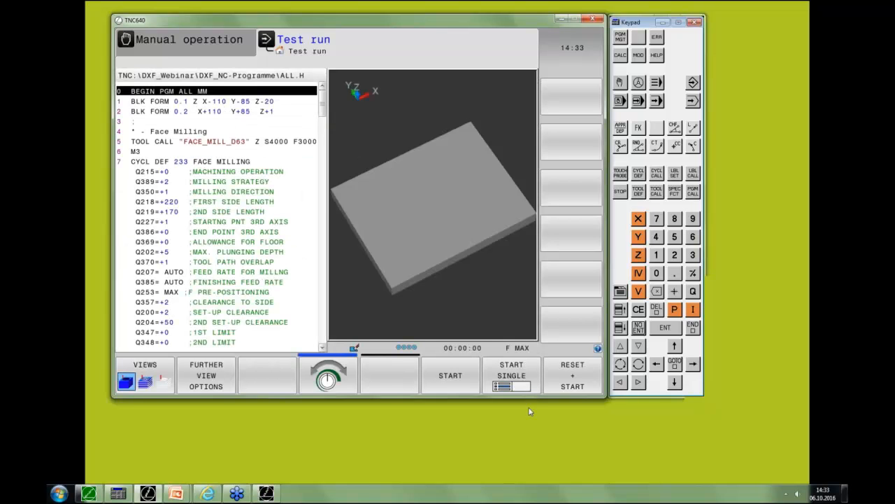
Simulate ALL.H in single blocks from the blank definition through the Face Milling operation
left_click(510, 375)
left_click(509, 375)
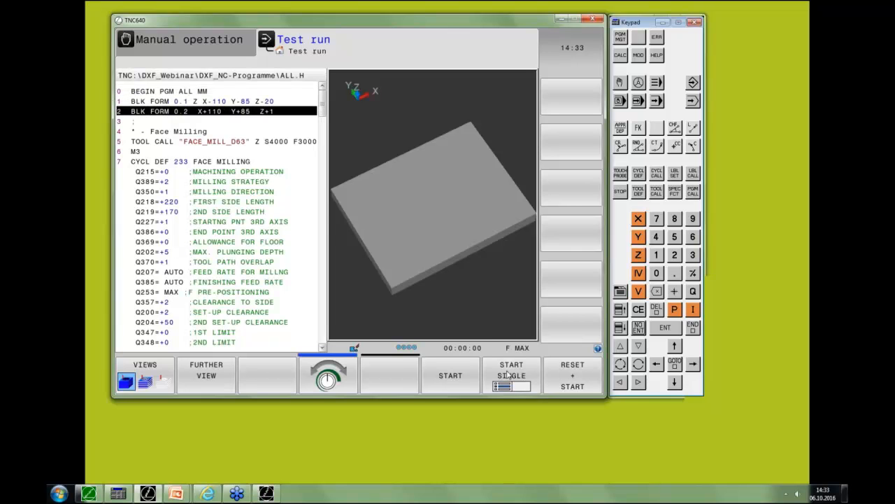
left_click(509, 375)
left_click(509, 375)
left_click(509, 375)
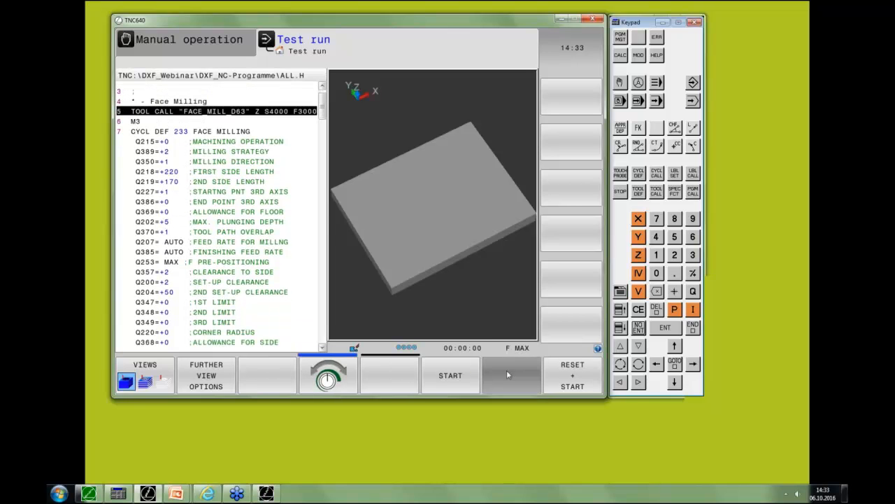
left_click(509, 375)
left_click(509, 376)
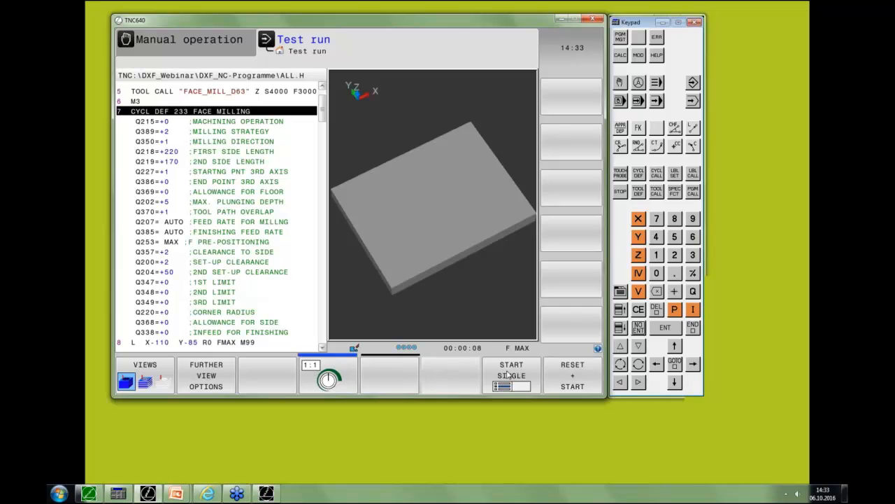
left_click(509, 375)
left_click(509, 375)
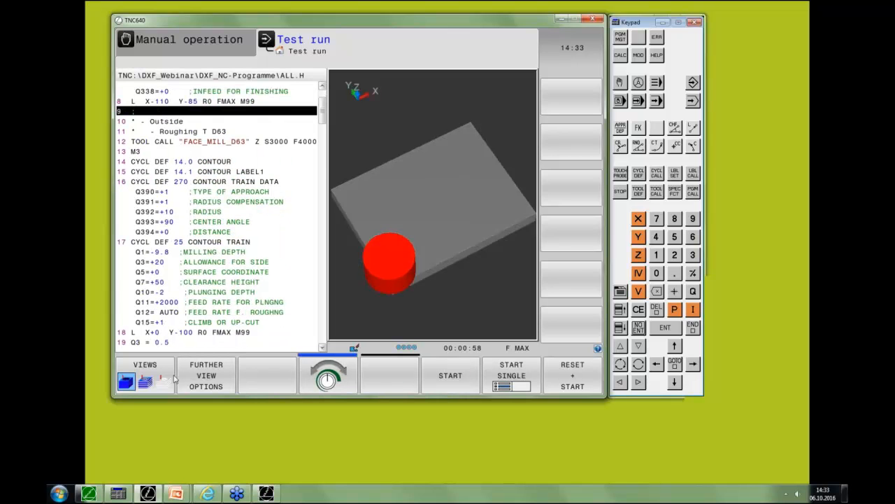
Switch the simulated workpiece from gray-scale to colored display and view it from the side
left_click(201, 376)
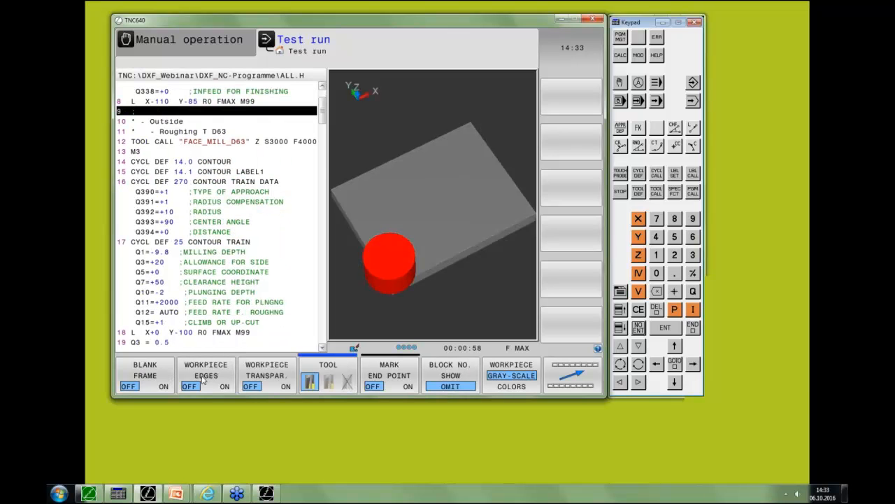
left_click(499, 379)
right_click_drag(476, 304, 532, 287)
left_click(585, 369)
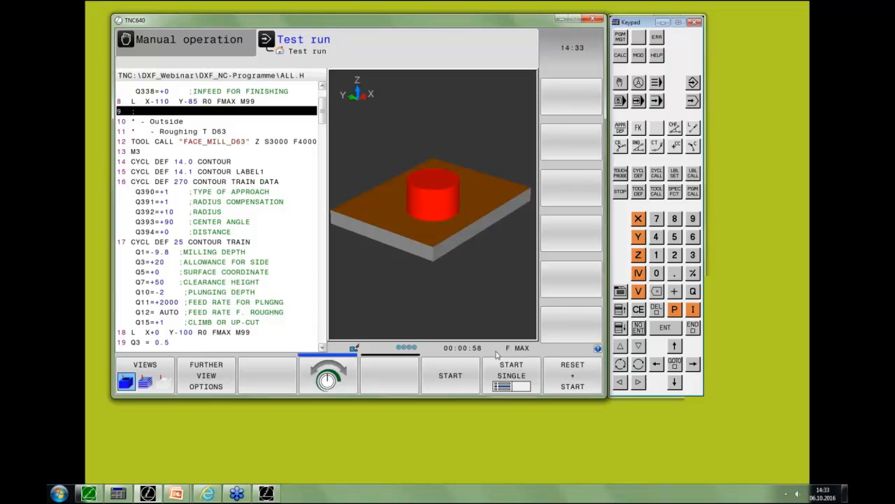
Simulate the Outside Roughing T D63 section in single blocks through the first contour pass with side allowance 20, viewing the milled edges
left_click(520, 378)
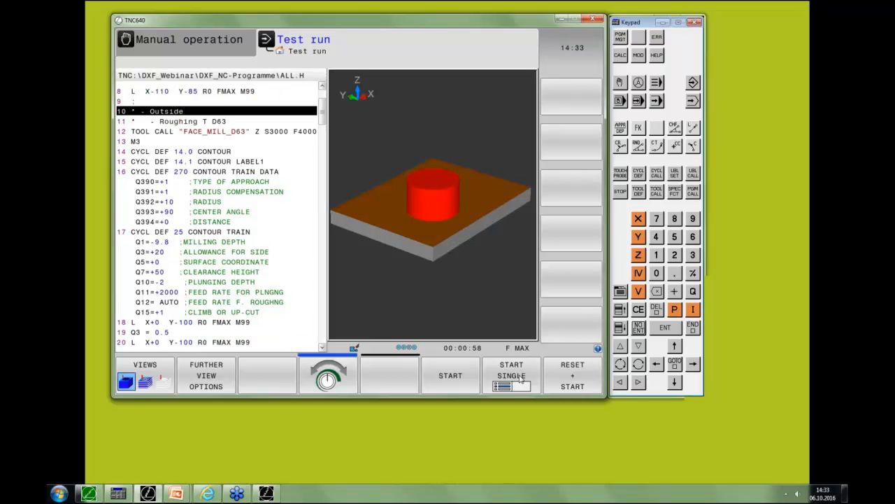
left_click(520, 377)
left_click(520, 378)
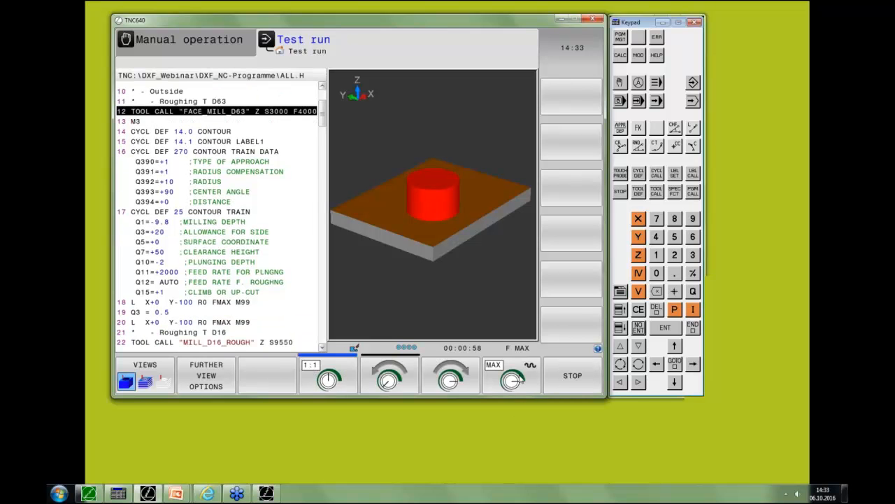
left_click(520, 377)
left_click(521, 377)
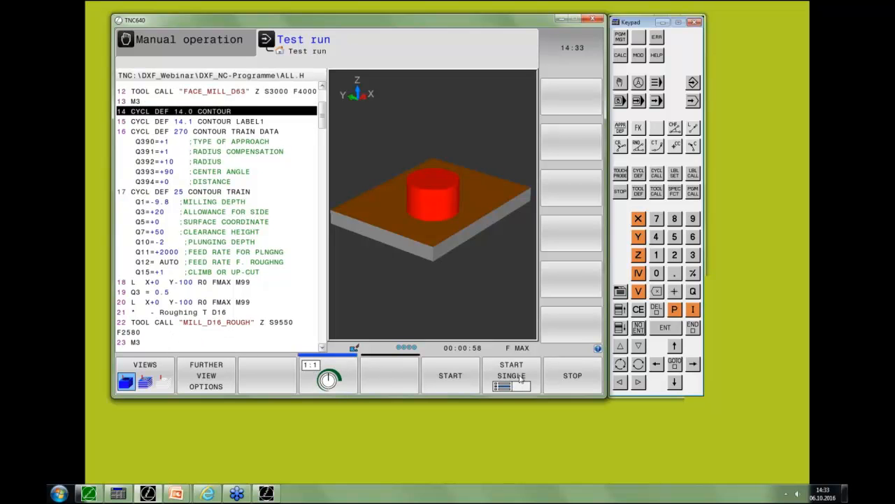
left_click(521, 377)
left_click(520, 377)
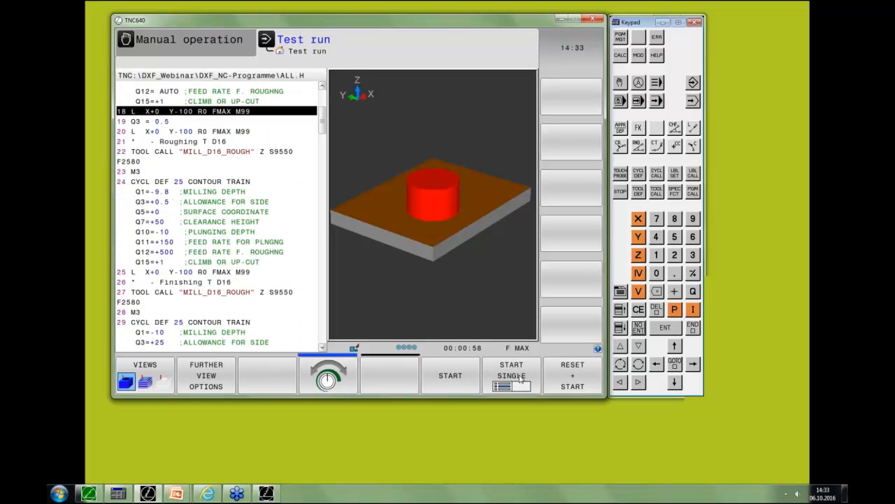
left_click(520, 378)
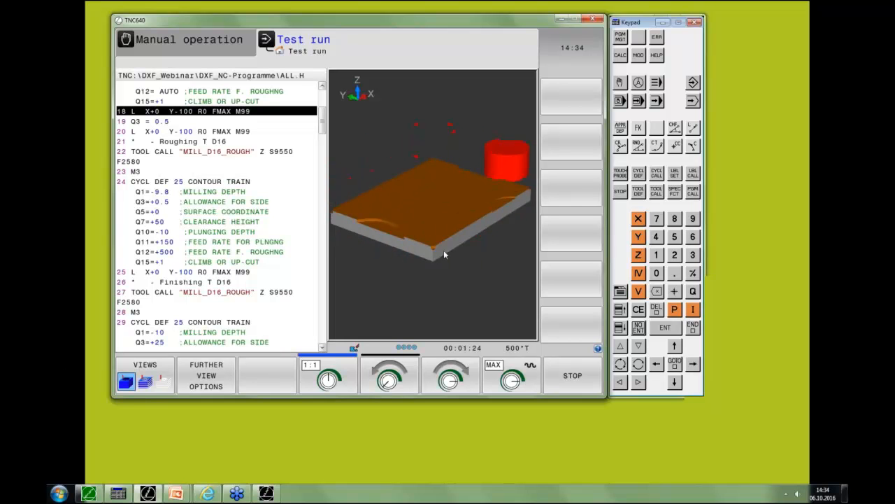
right_click_drag(443, 251, 432, 293)
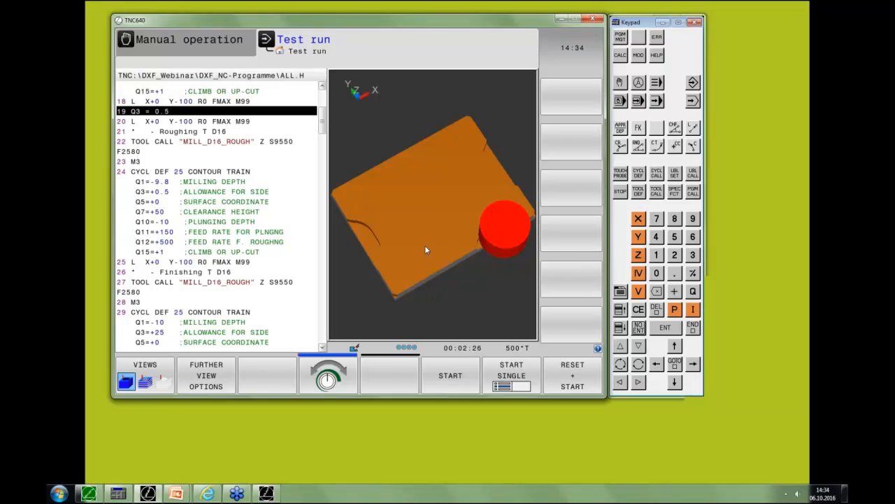
right_click_drag(424, 245, 478, 208)
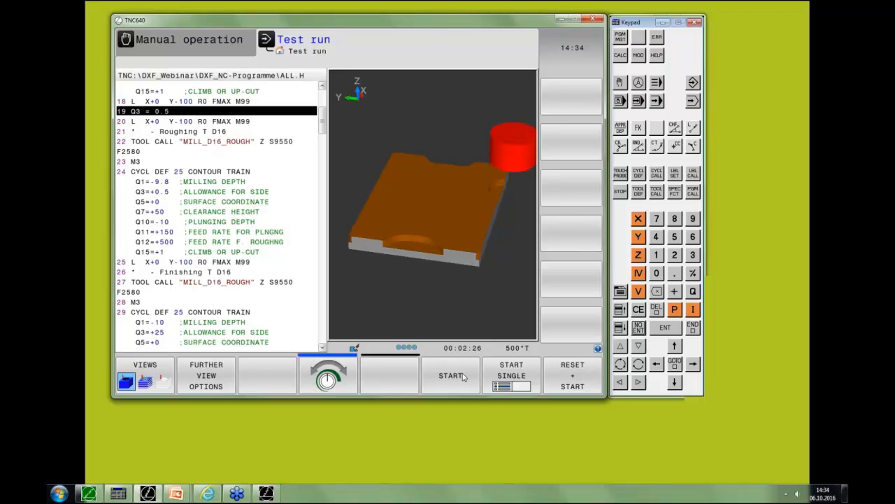
Simulate the second outside roughing pass with side allowance Q3 = 0.5 while viewing the workpiece from several angles
left_click(521, 375)
left_click(521, 376)
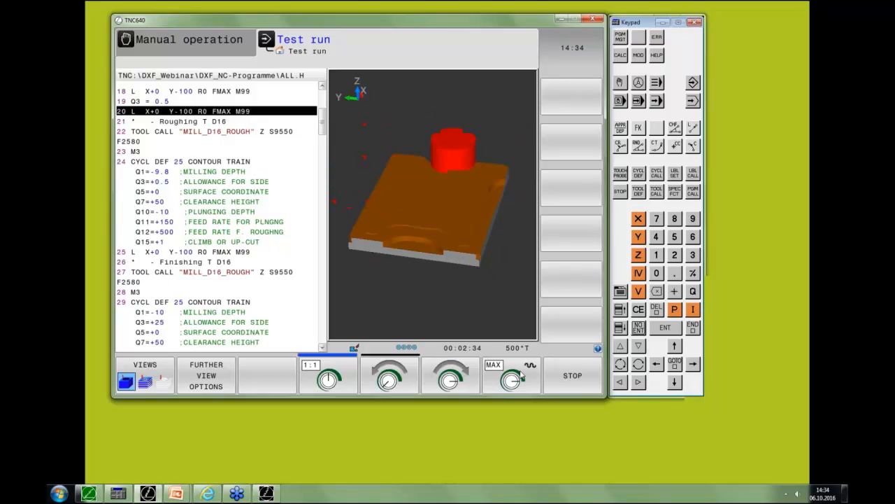
right_click_drag(495, 222, 452, 248)
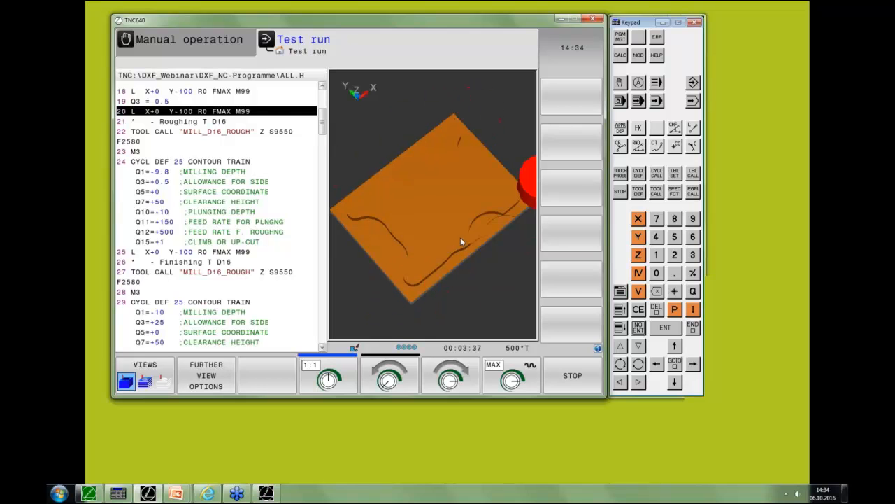
right_click_drag(461, 237, 438, 202)
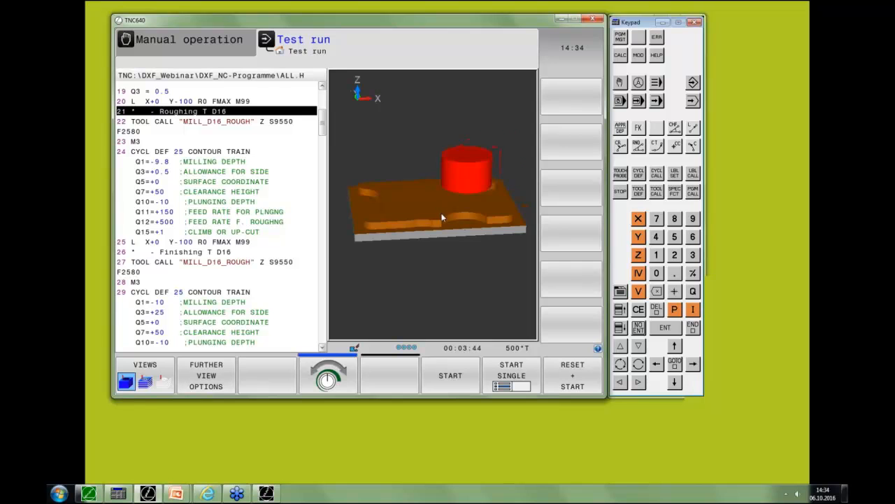
Inspect the roughed outside contour up close, then display the tool paths and examine their approach and departure arcs
scroll(447, 221, "up", 6)
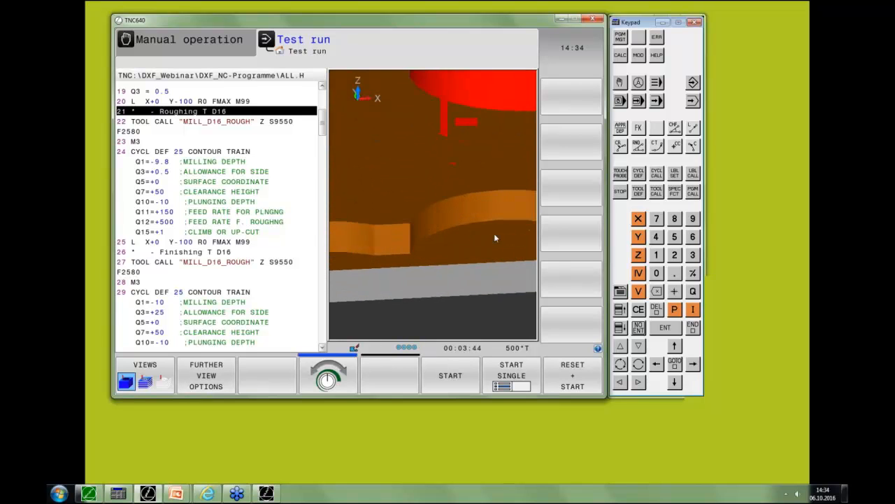
right_click_drag(495, 238, 448, 299)
scroll(460, 239, "down", 6)
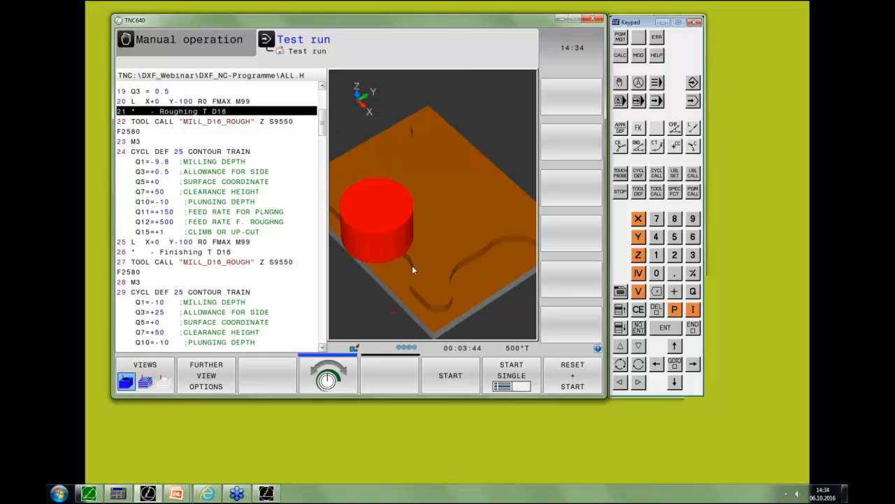
right_click_drag(412, 265, 418, 245)
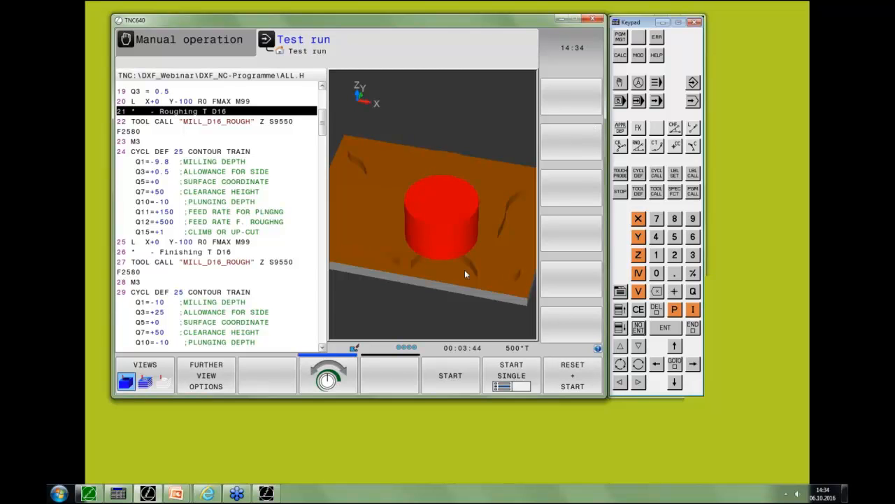
right_click_drag(464, 269, 504, 235)
left_click(145, 382)
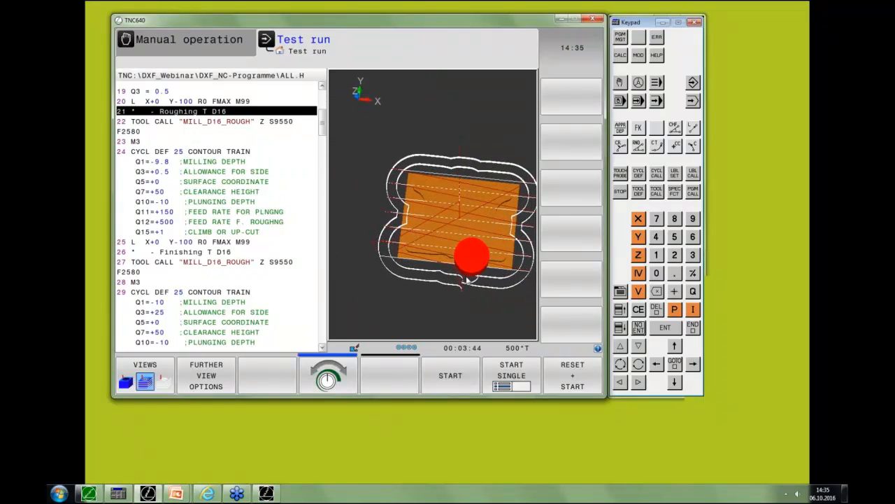
scroll(471, 284, "up", 5)
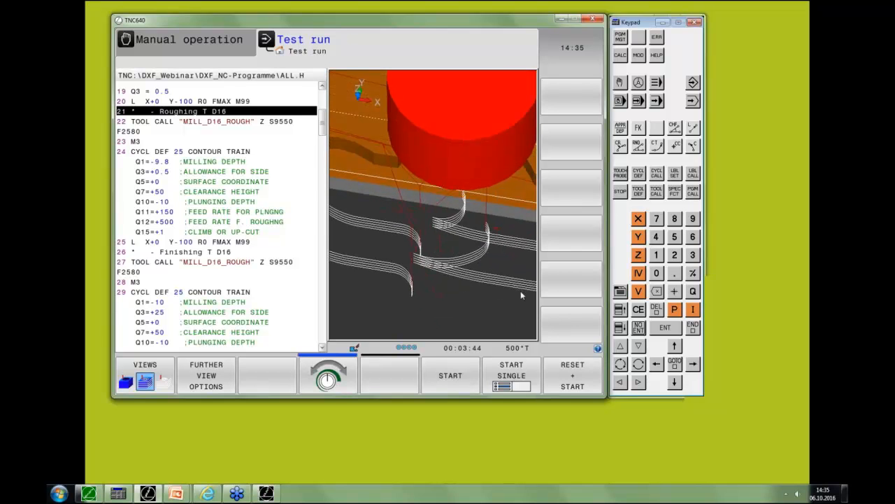
In Programming, set the type of approach Q390 to 2 in Cycle 270 CONTOUR TRAIN DATA
left_click(693, 83)
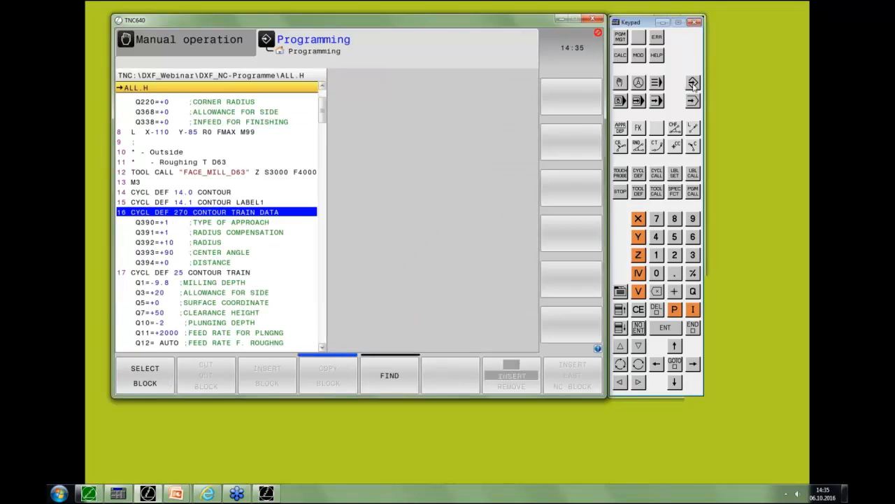
key("Right")
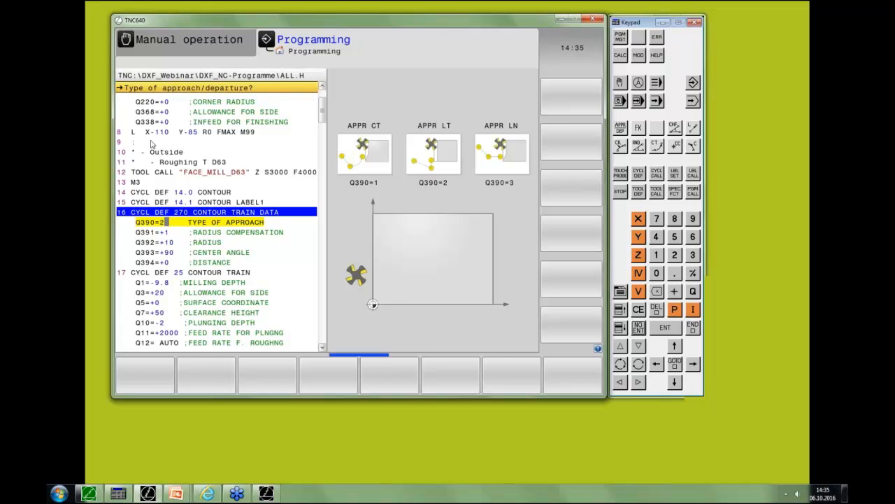
key("End")
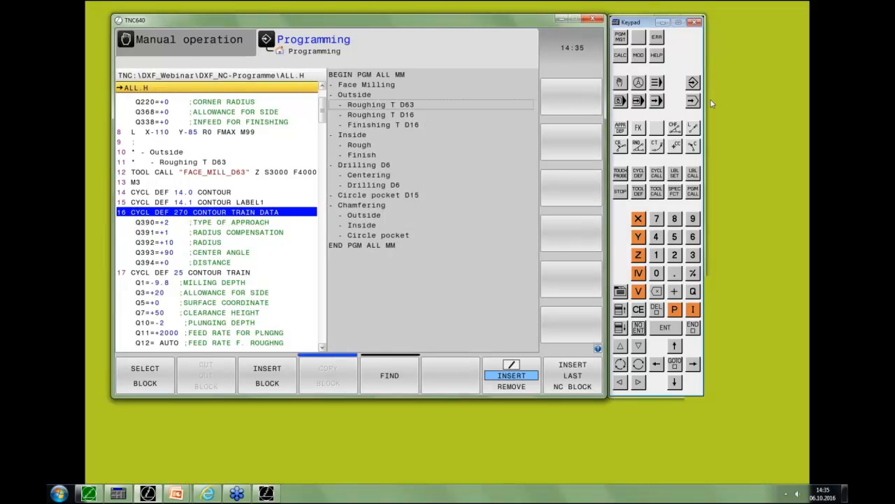
Return to the test run and restart the simulation of ALL.H in single blocks up to the face milling call in block 8
left_click(693, 102)
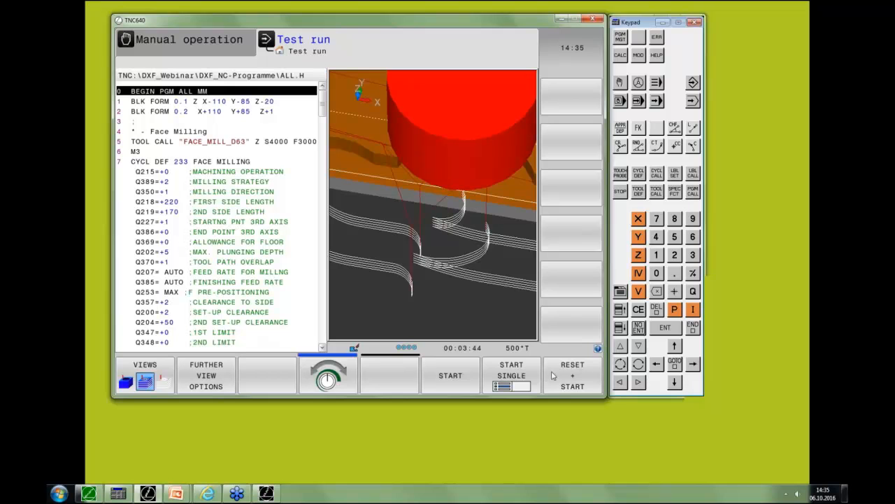
left_click(511, 376)
left_click(511, 376)
left_click(511, 375)
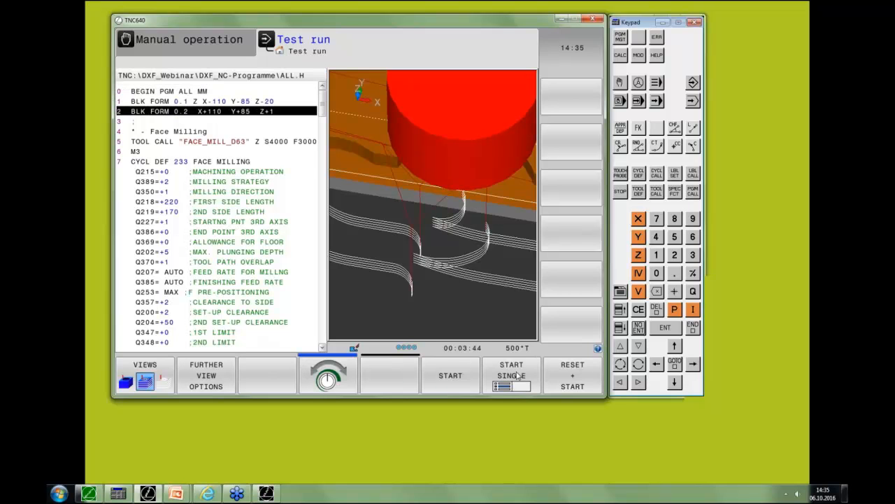
left_click(517, 376)
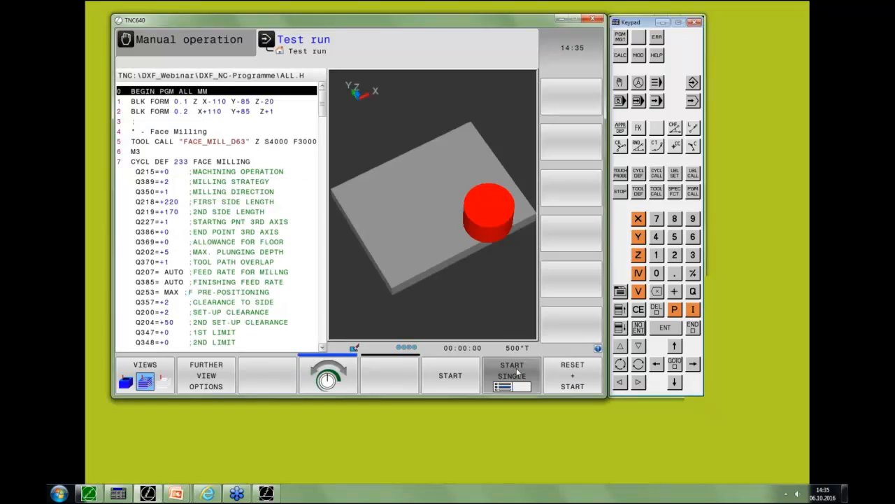
left_click(517, 375)
left_click(517, 374)
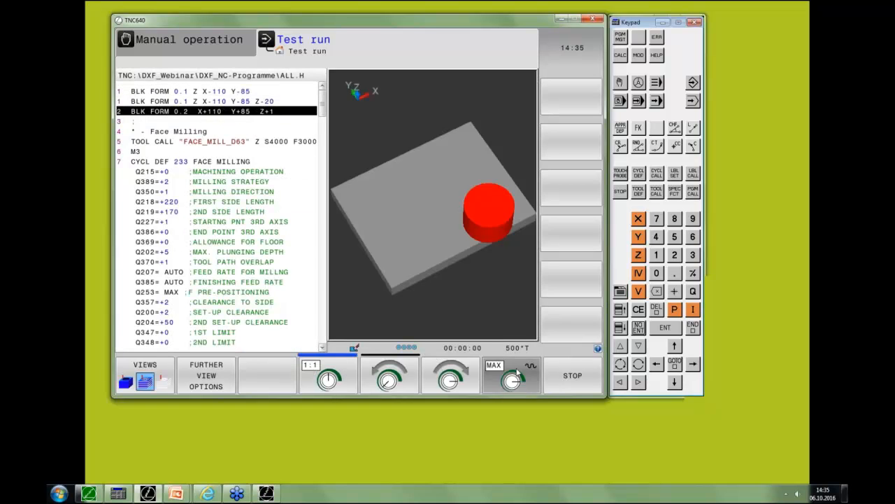
left_click(517, 376)
left_click(517, 376)
left_click(517, 376)
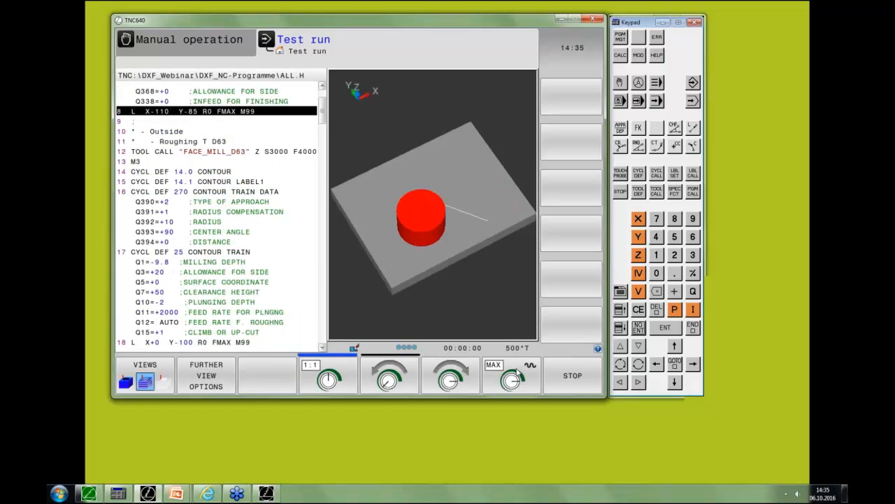
Simulate the first Outside Roughing T D63 contour pass with approach type 2 and look closely at its tool paths
left_click(517, 374)
left_click(517, 374)
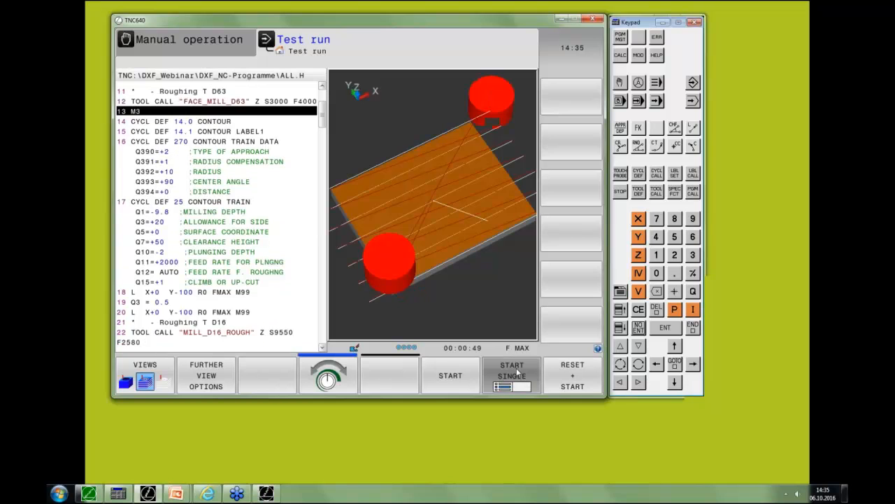
left_click(517, 375)
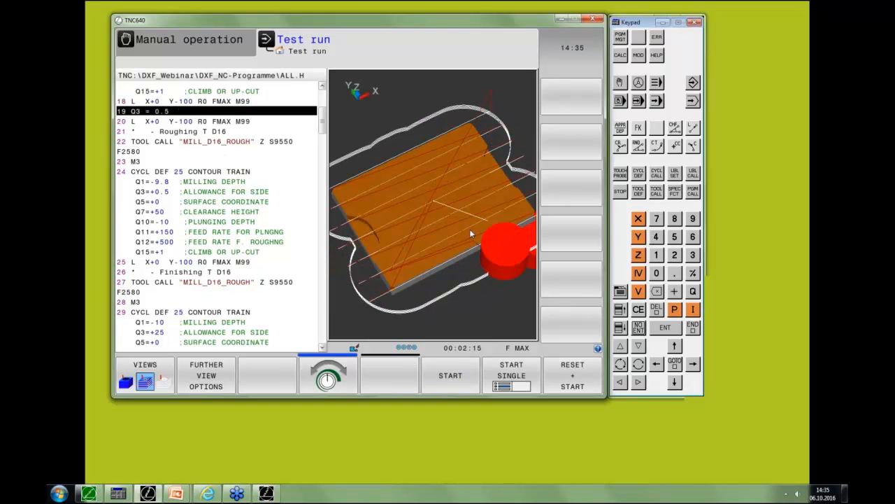
right_click_drag(469, 229, 494, 238)
scroll(509, 246, "up", 3)
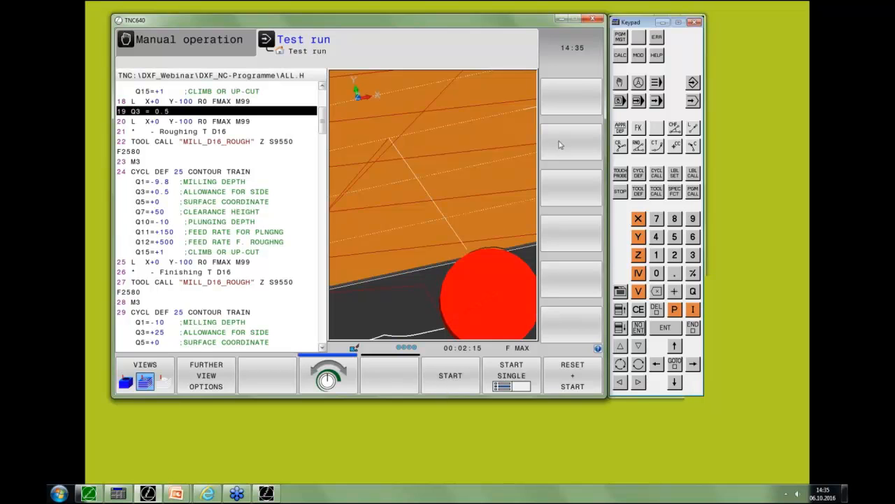
Return to Programming and show the contents of the DXF_Webinar folder in the file management
left_click(692, 82)
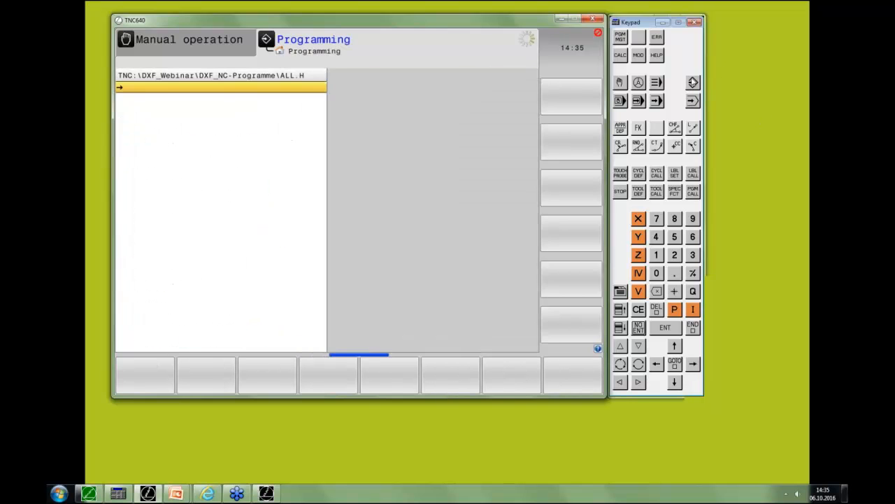
left_click(620, 37)
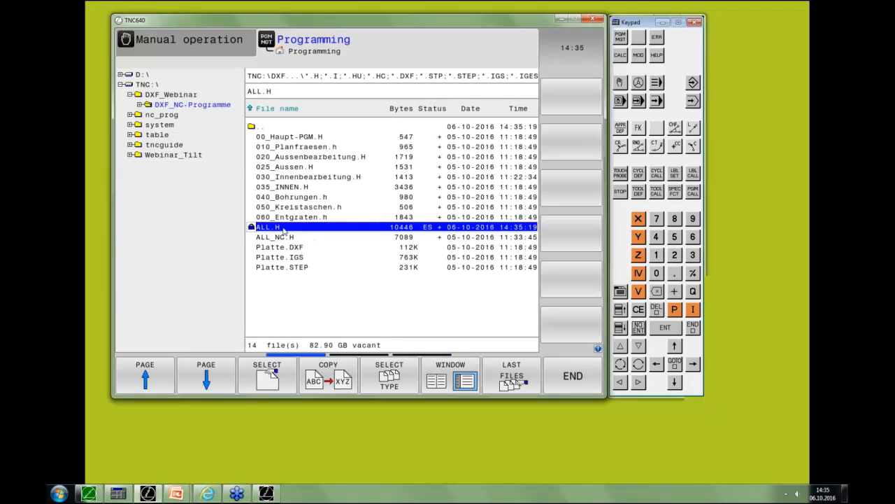
left_click(159, 96)
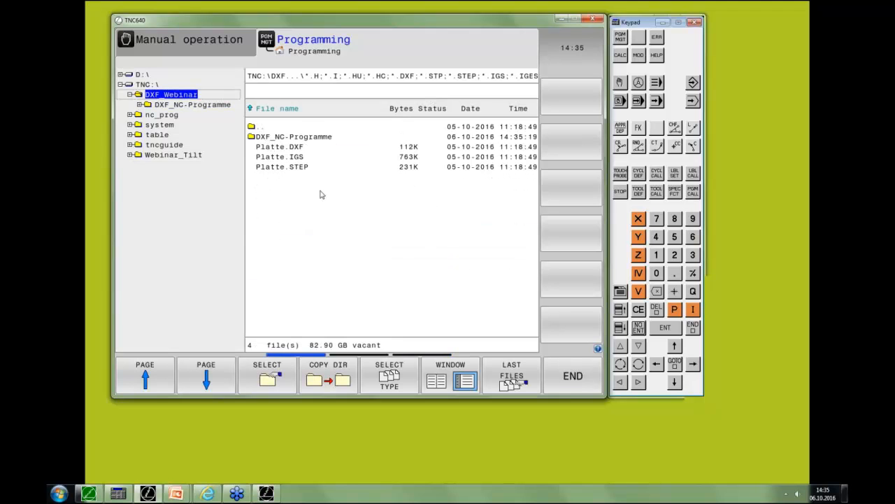
List the files in the TNC:\ root directory in the file management, and return to the program ALL.H
left_click(183, 104)
left_click(168, 94)
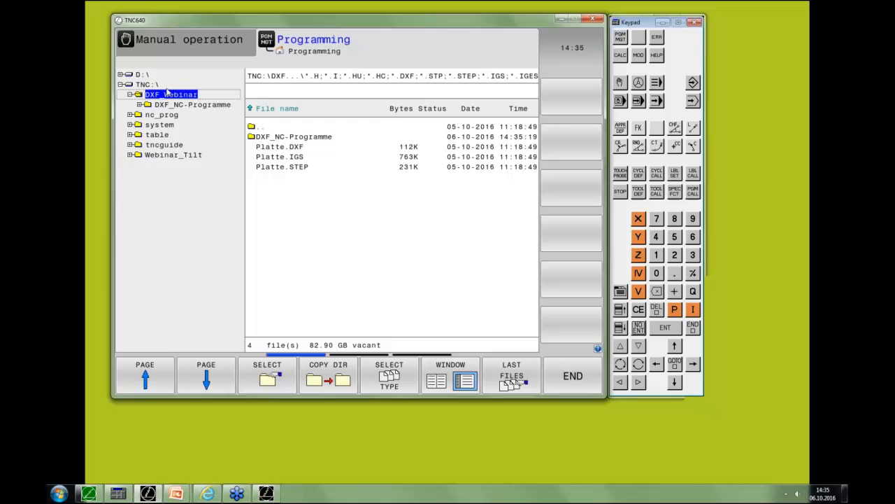
left_click(145, 84)
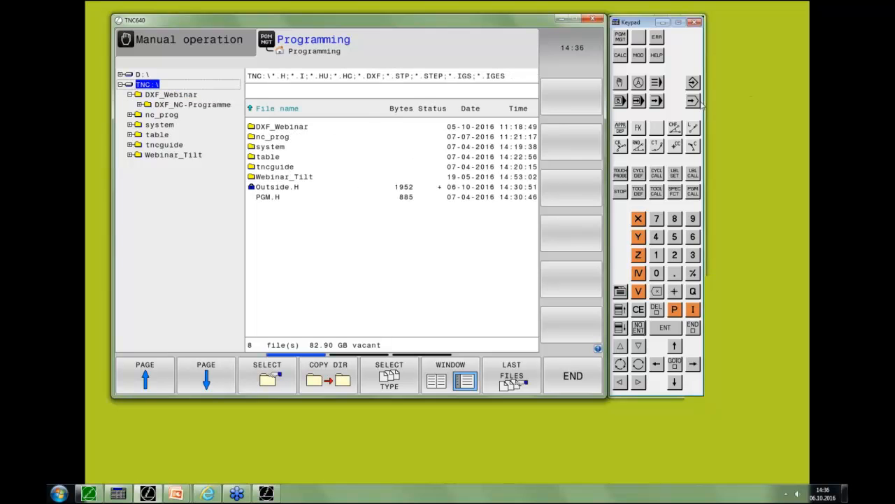
left_click(694, 83)
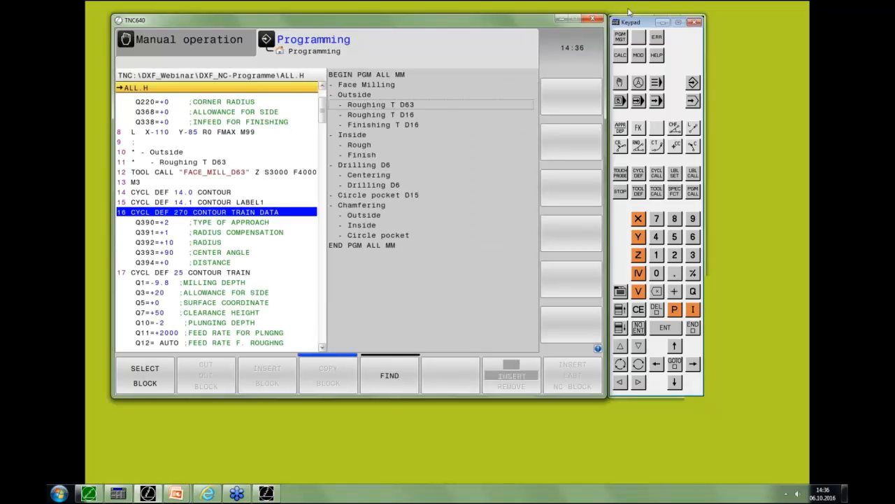
Switch to the test run and load Outside.H from the TNC:\ root directory
left_click(694, 103)
left_click(620, 38)
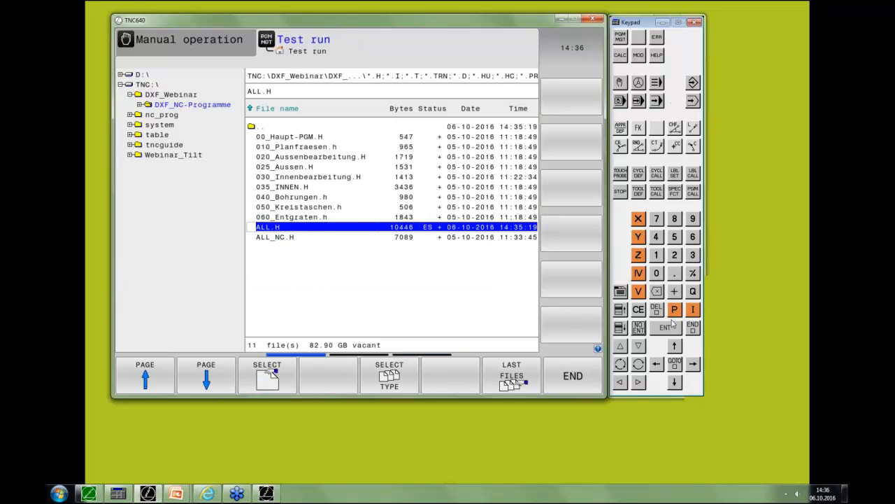
left_click(666, 327)
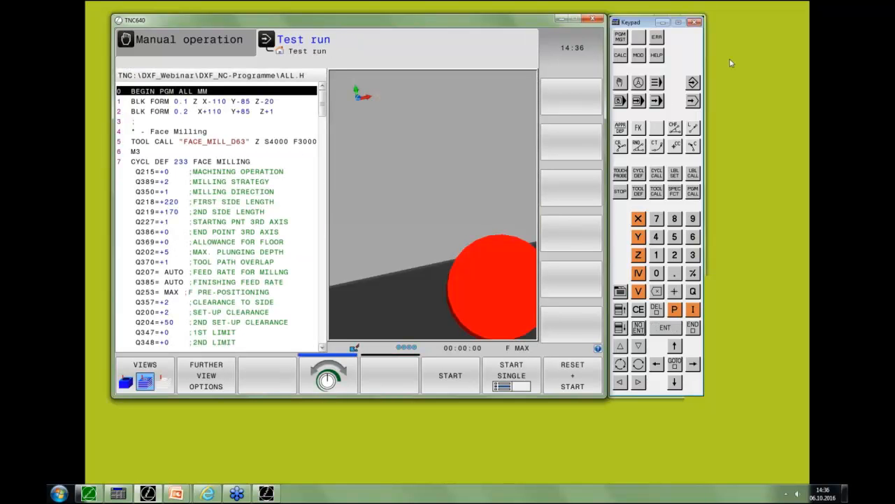
left_click(620, 39)
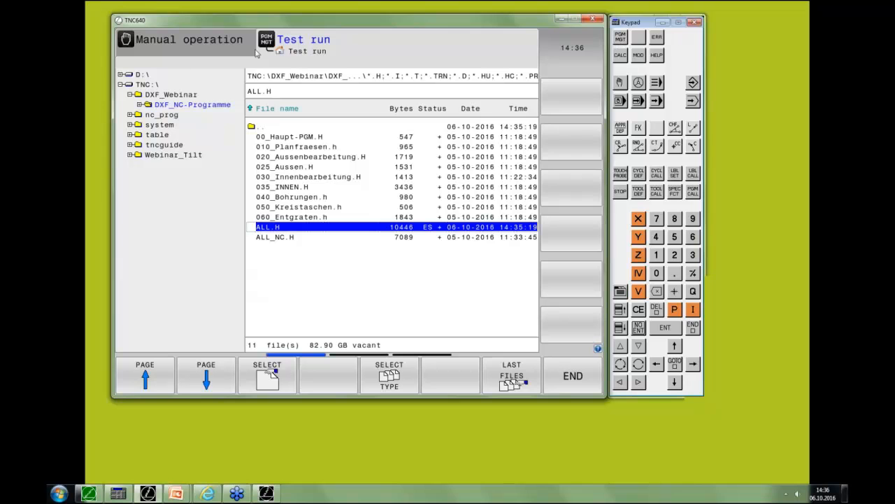
left_click(147, 84)
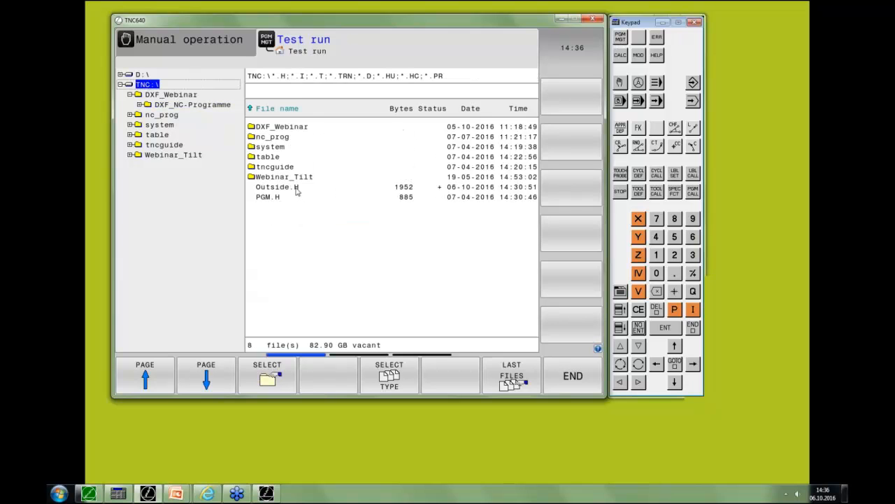
double_click(277, 187)
Go through Outside.H in the test run to block 14, where the contour begins
key("Down")
key("Down")
key("Down")
key("Down")
key("Down")
key("Down")
key("Down")
key("Down")
key("Down")
key("Down")
key("Down")
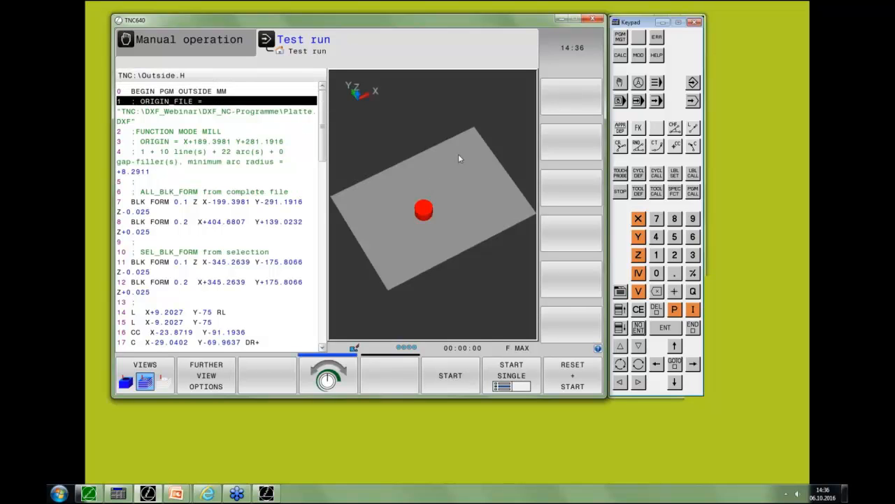
key("Down")
key("Down")
key("Down")
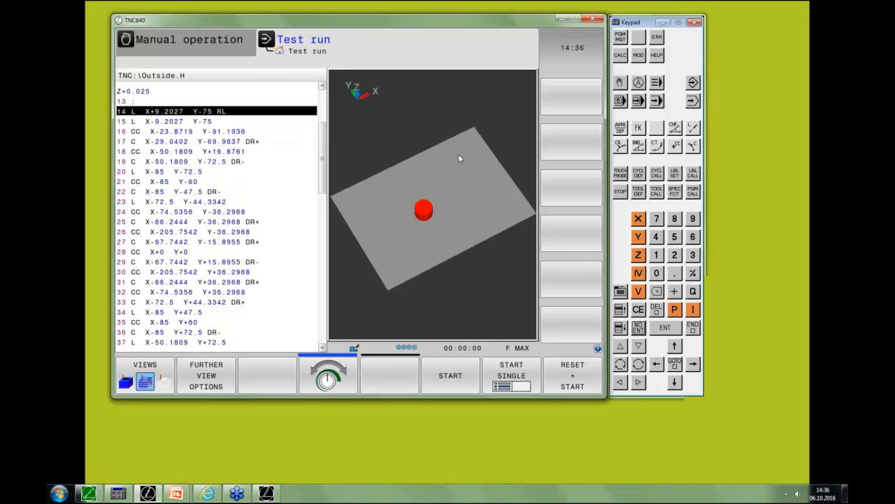
Return to Programming and open Outside.H from the last files for editing
key("ctrl+F6")
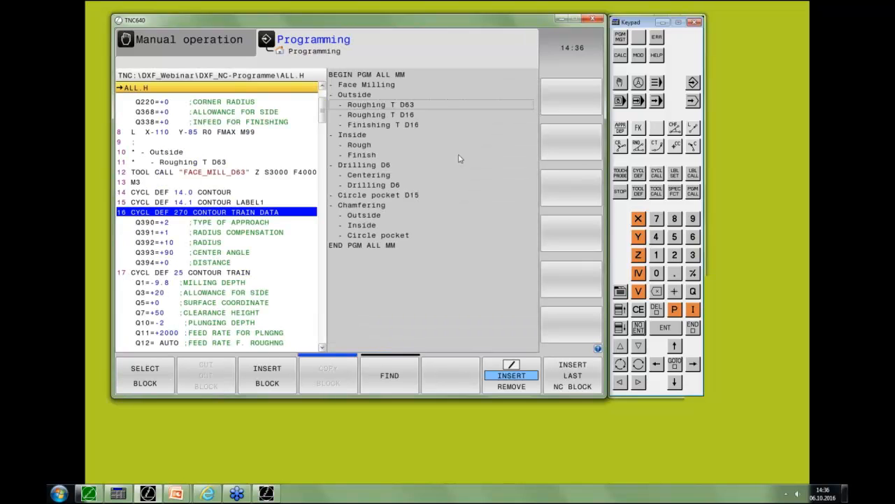
key("ctrl+F9")
key("F7")
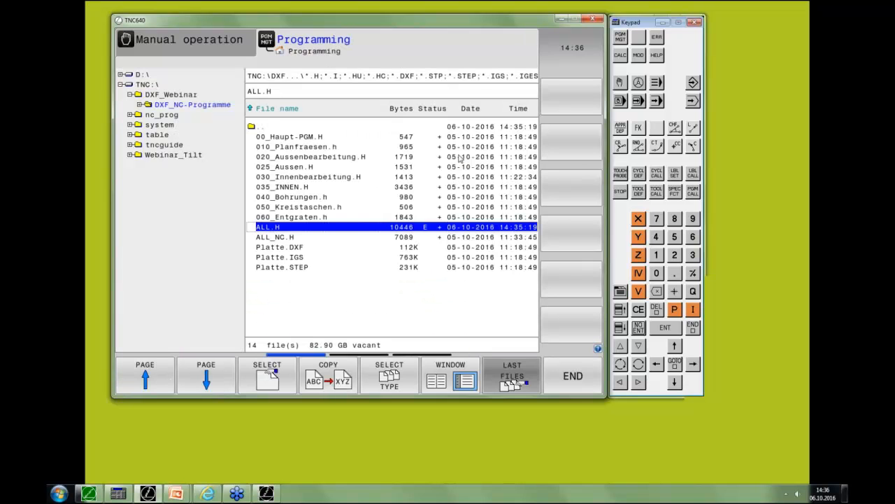
key("Return")
Set the X coordinate of the contour's start point in block 14 of Outside.H to 0
key("Down")
key("Down")
key("Down")
key("Down")
key("Down")
key("Down")
key("Down")
key("Down")
key("Down")
key("Down")
key("Down")
key("Down")
key("Down")
key("Down")
key("Down")
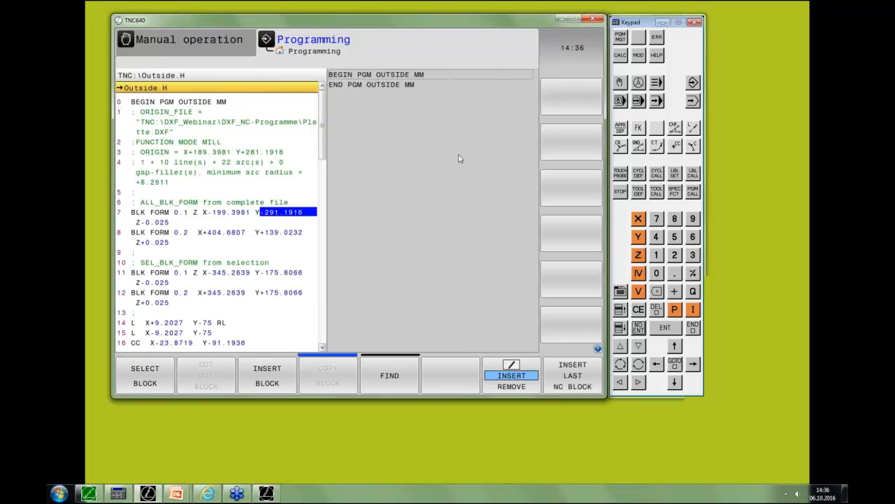
key("Up")
key("Right")
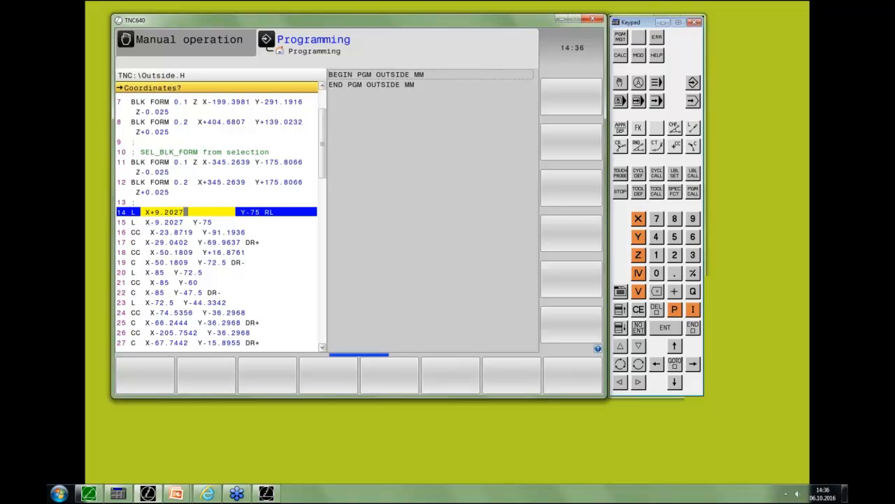
type("0")
key("Return")
key("End")
Set the X coordinate of the straight line in block 15 to 0
key("Down")
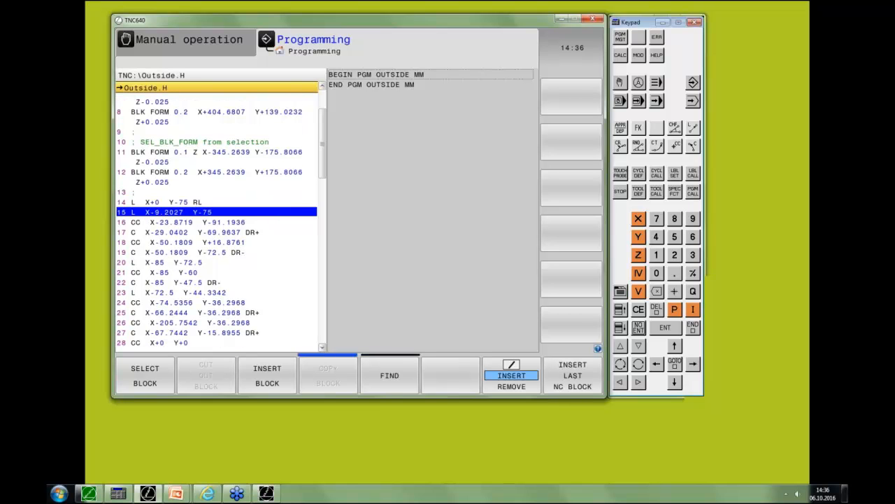
key("Right")
type("0")
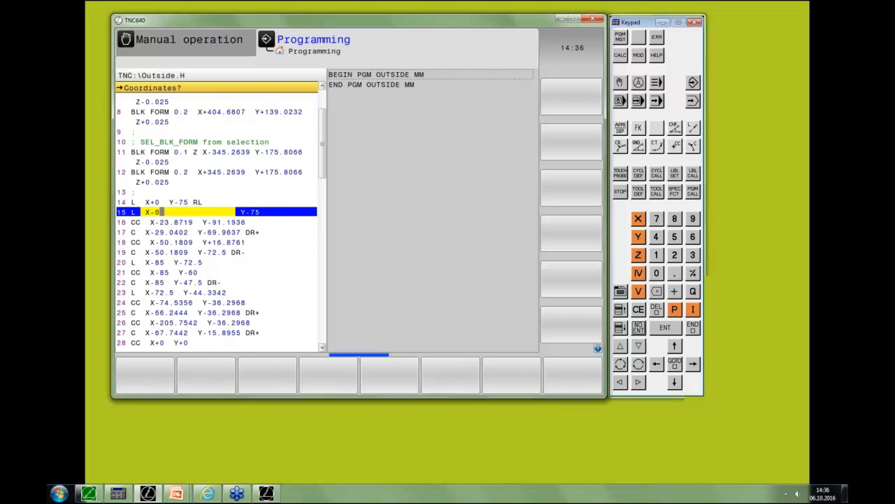
key("Down")
key("End")
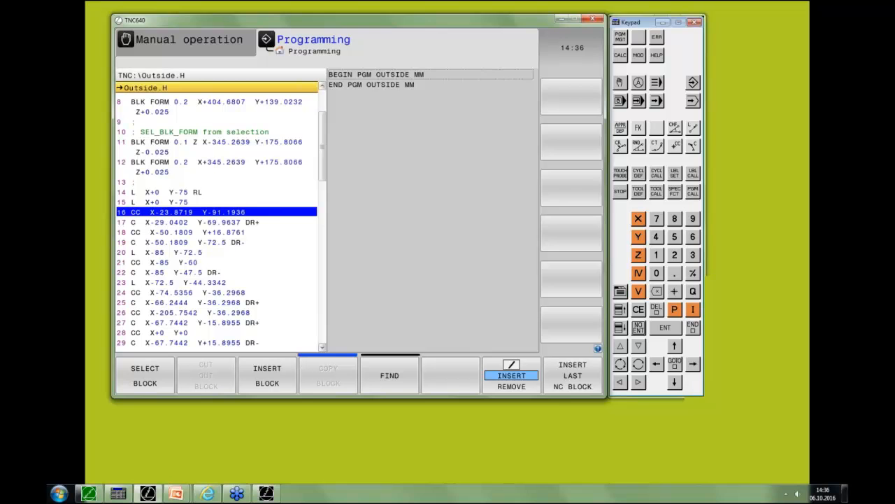
Insert a straight-line block L X+0 after block 68 at the end of the contour
key("Page_Down")
key("Page_Down")
key("Page_Down")
key("Page_Down")
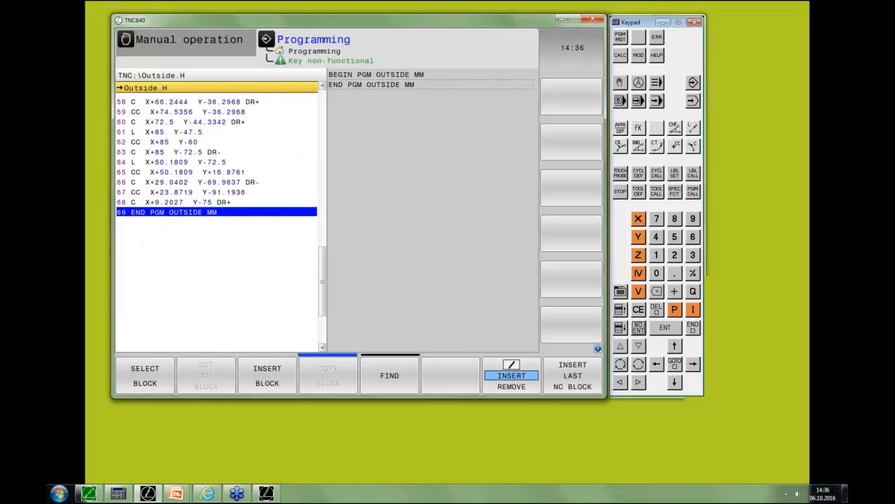
key("Up")
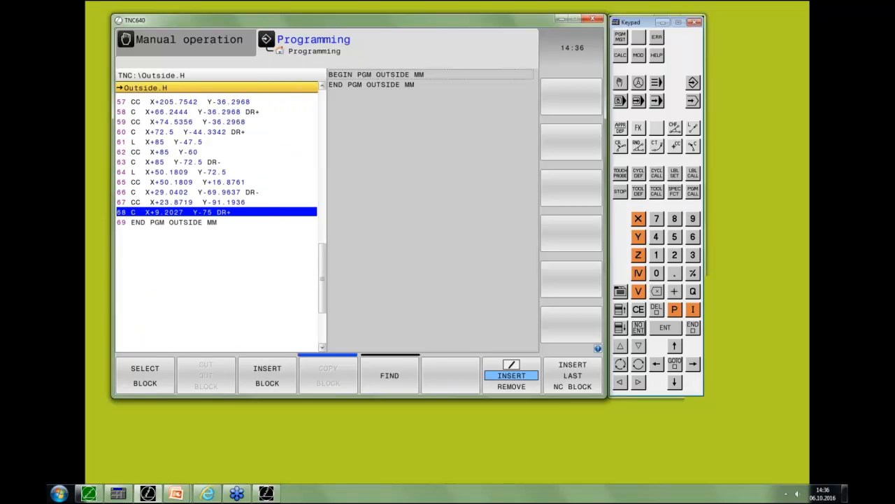
key("l")
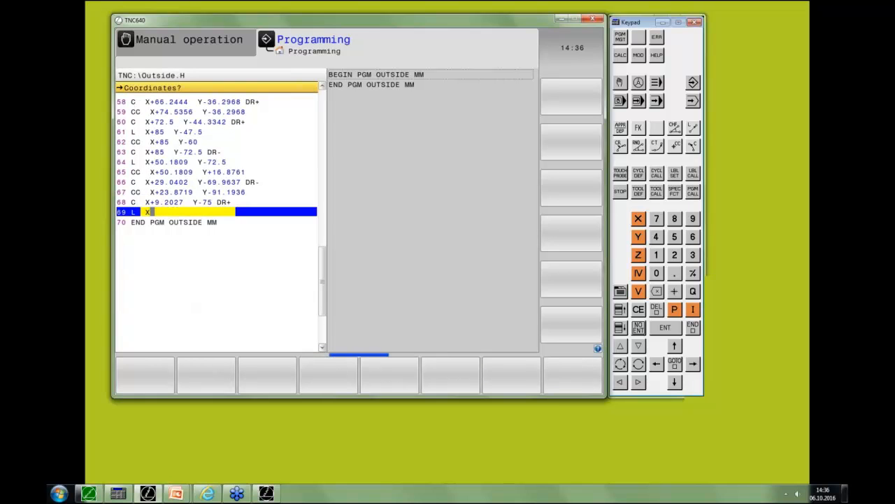
type("0")
key("End")
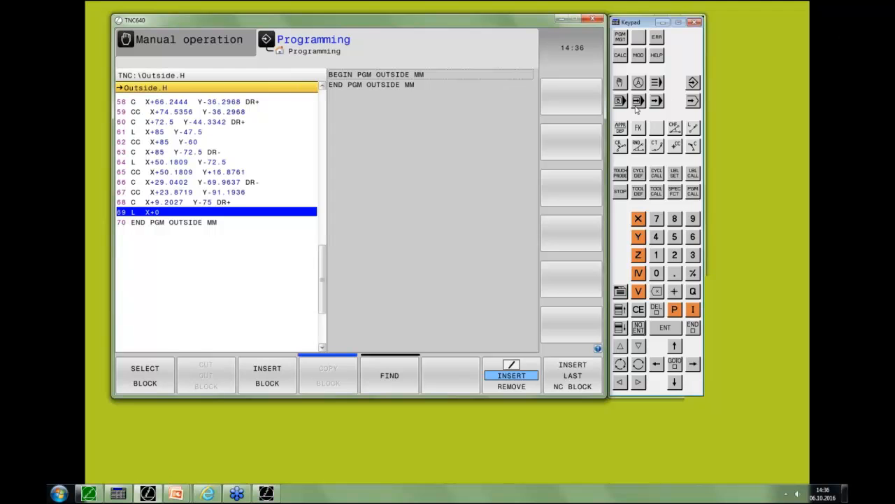
Test-run the edited Outside.H, and then load ALL.H from the last files and simulate it from the start
left_click(692, 101)
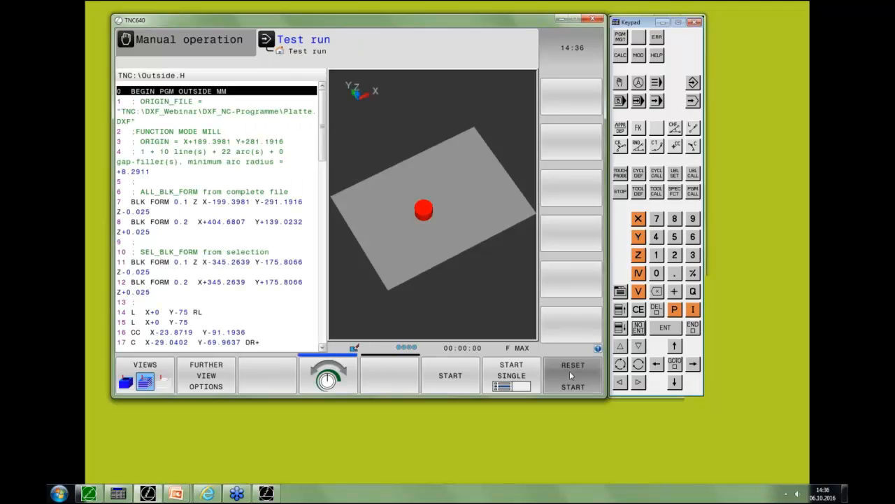
left_click(570, 372)
left_click(620, 36)
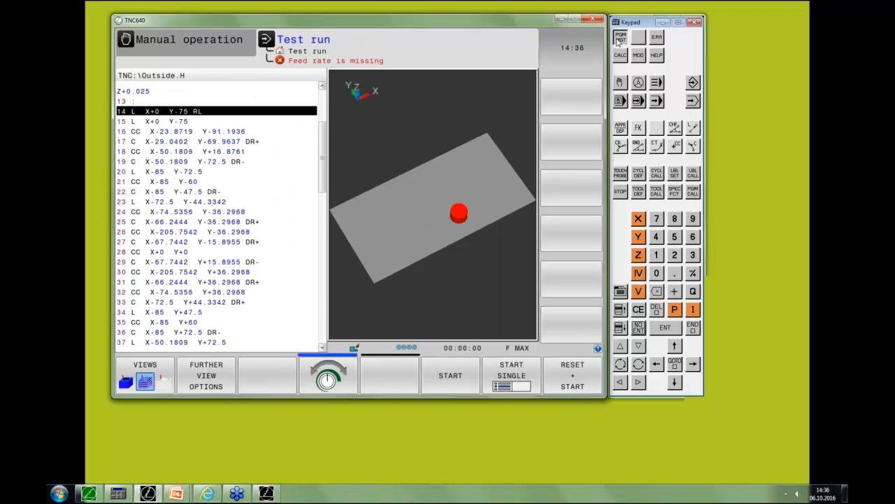
left_click(512, 376)
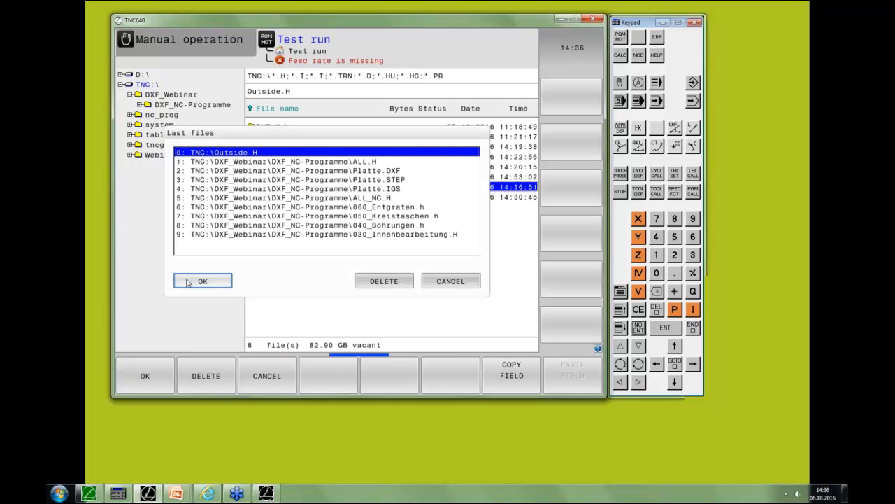
left_click(266, 161)
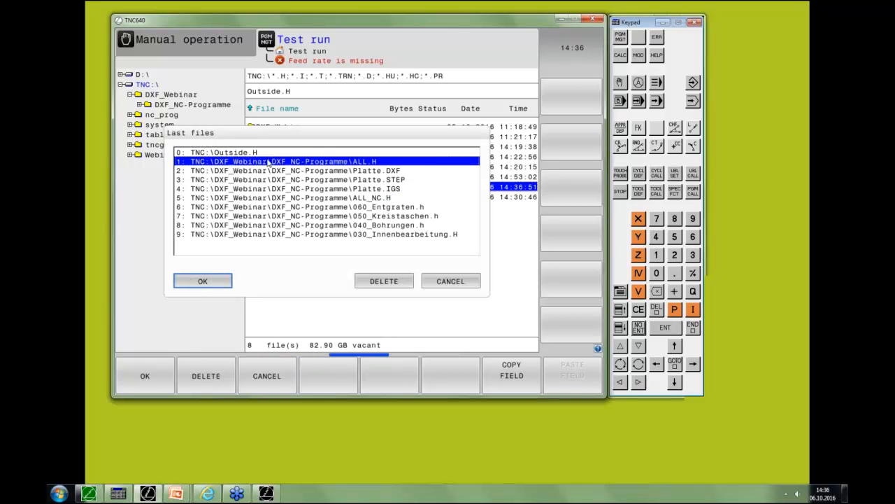
left_click(210, 281)
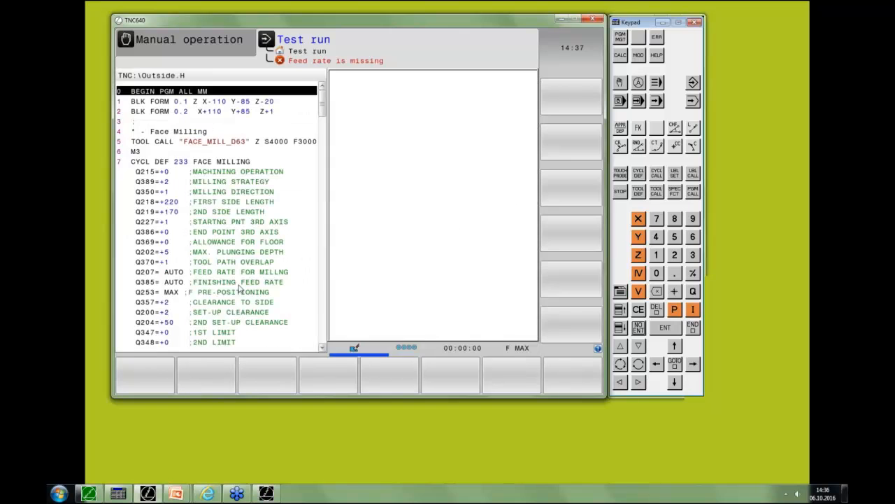
left_click(574, 375)
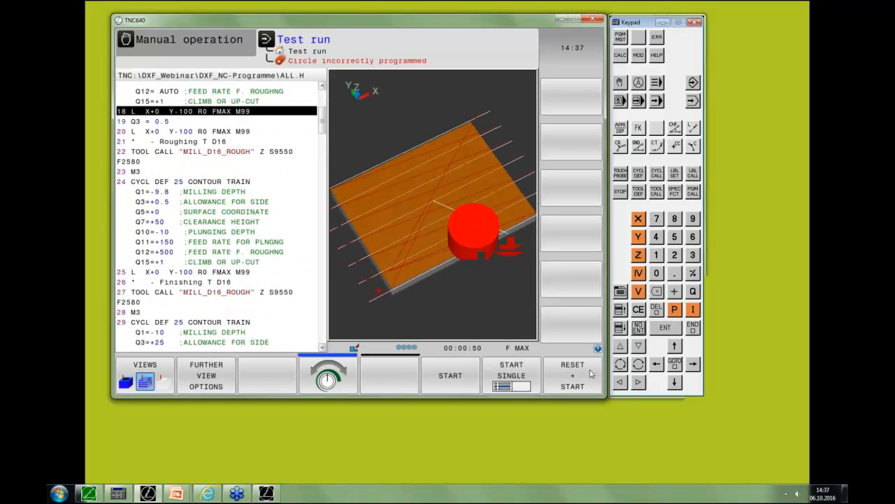
Return to Programming and check the start of the contour in blocks 14 to 16 of Outside.H
left_click(692, 82)
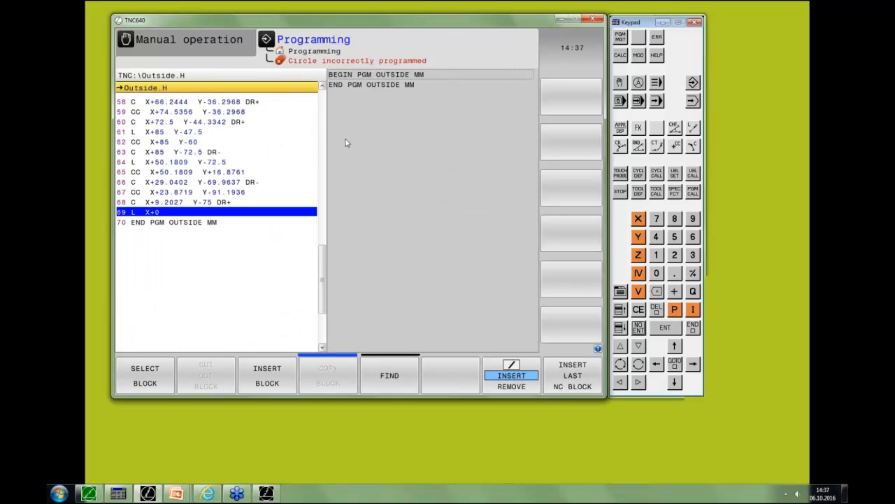
key("Down")
key("Down")
key("Down")
key("Down")
key("Down")
key("Down")
key("Down")
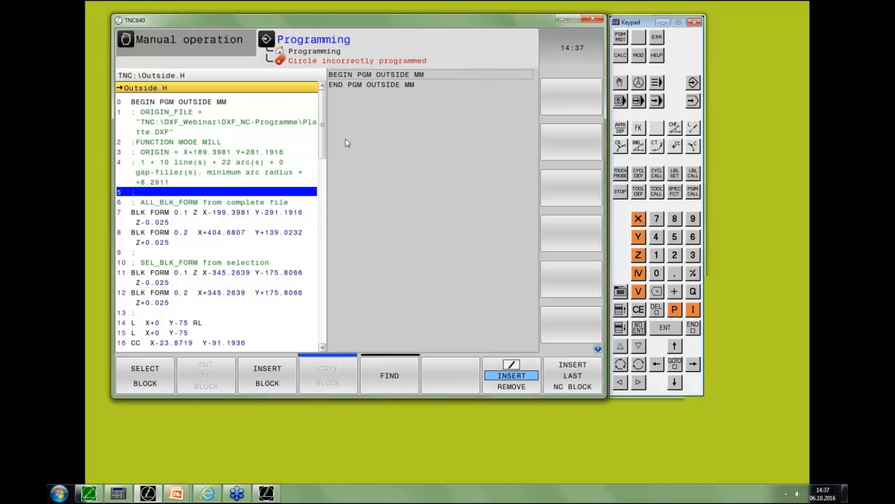
key("Down")
key("Down")
key("Down")
key("Down")
key("Down")
key("Down")
key("Down")
key("Down")
key("Down")
key("Down")
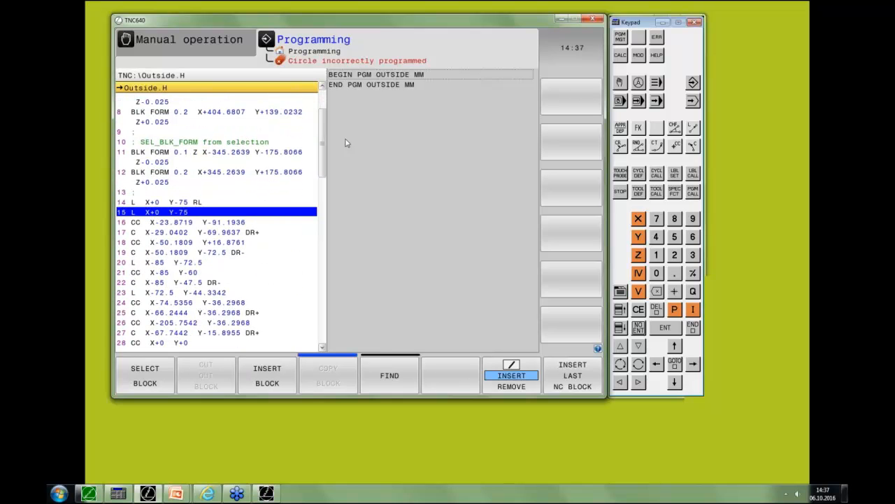
key("Down")
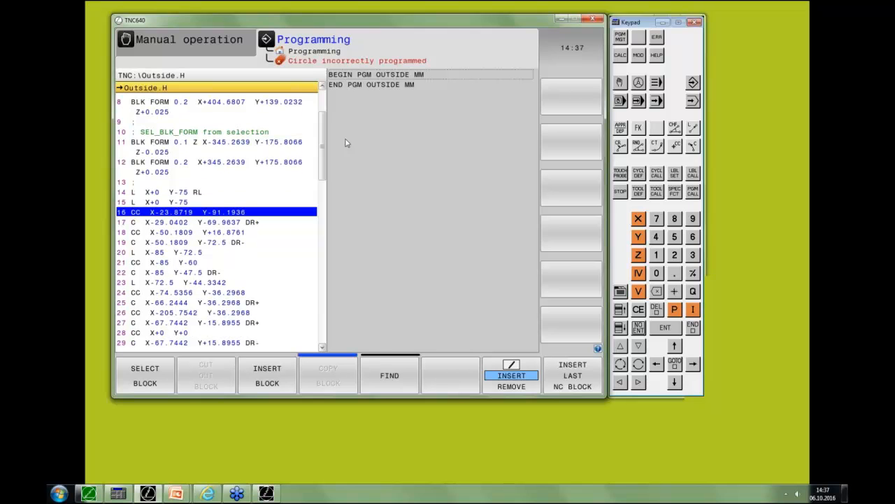
Open the X coordinate of block 15 in Outside.H for editing
key("Up")
key("Up")
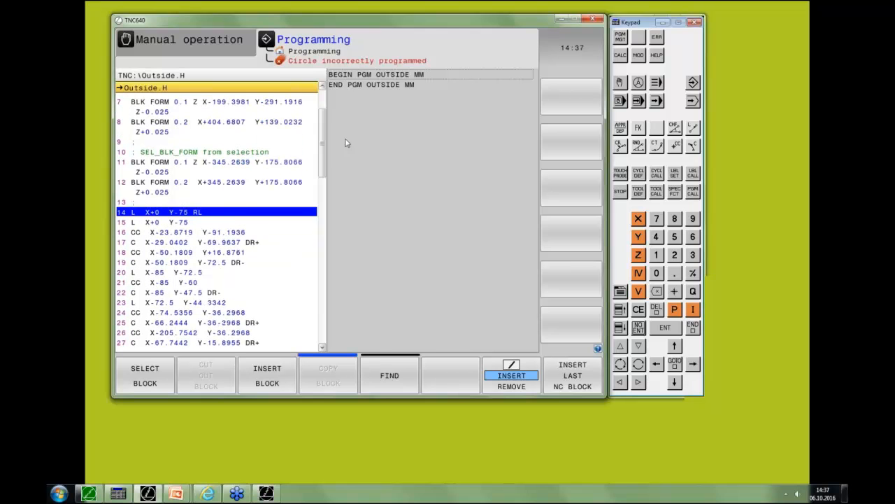
key("Down")
key("Right")
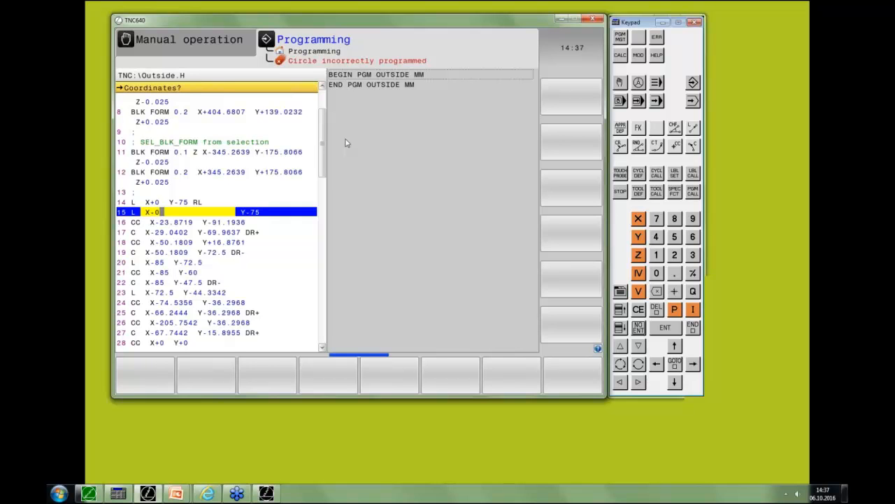
Finish editing the line block at X+0 Y-75, then delete the program Outside.H from TNC:\ and return to programming
left_click(693, 326)
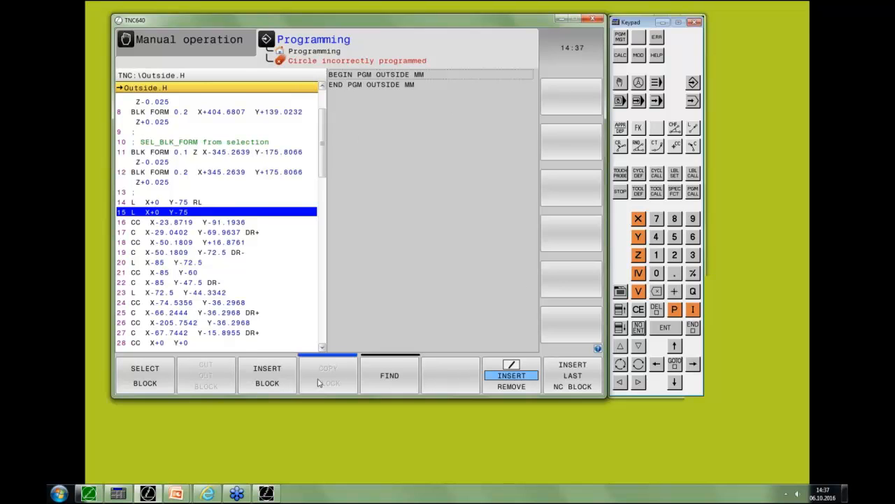
left_click(620, 36)
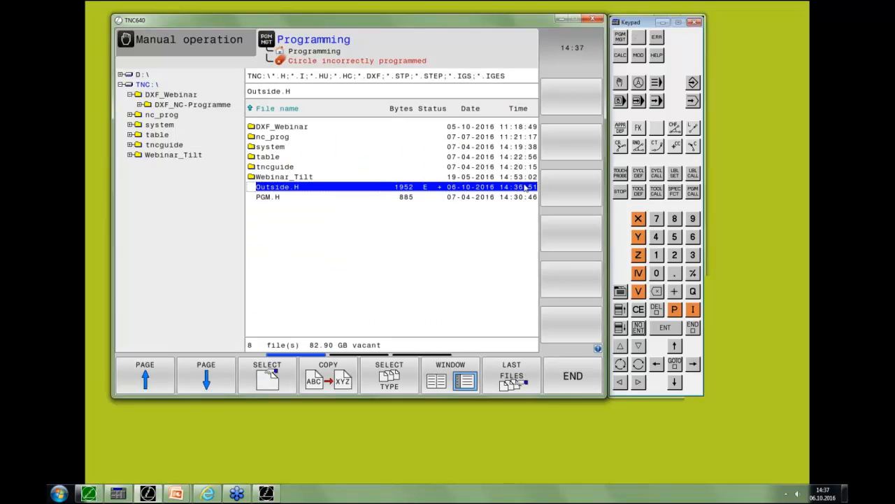
key("Delete")
key("Return")
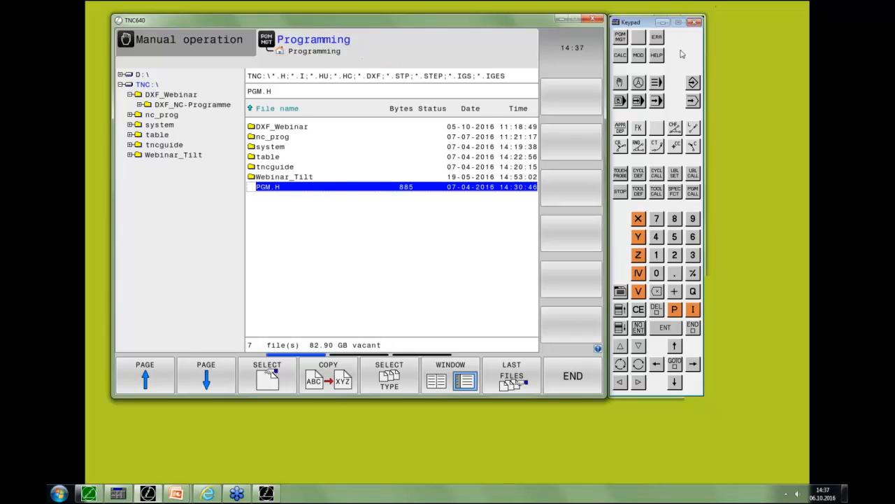
left_click(692, 83)
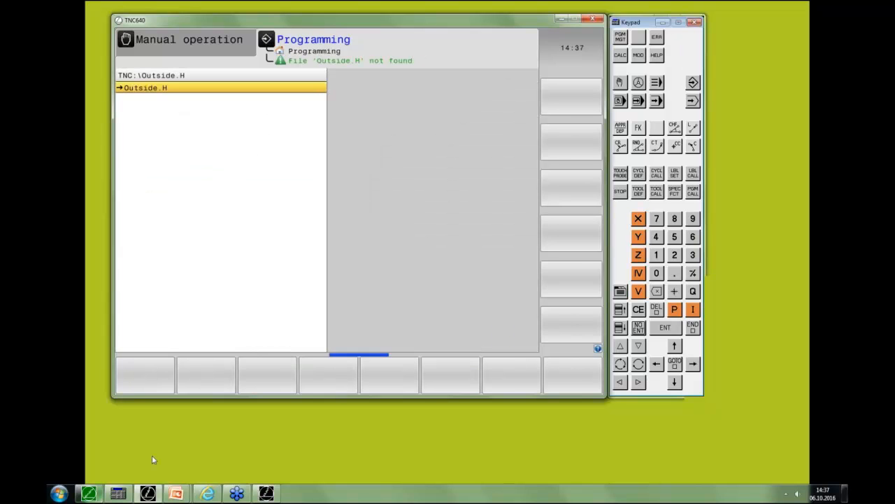
In the CAD viewer, replace the ellipse selection with the plate's closed outer contour, starting clockwise at the lower arc at X-9.2027 Y-75
left_click(266, 494)
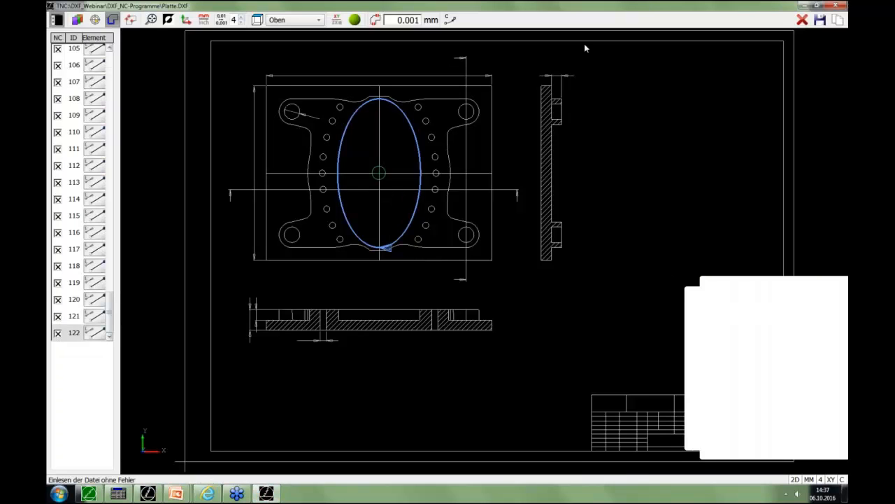
left_click(802, 19)
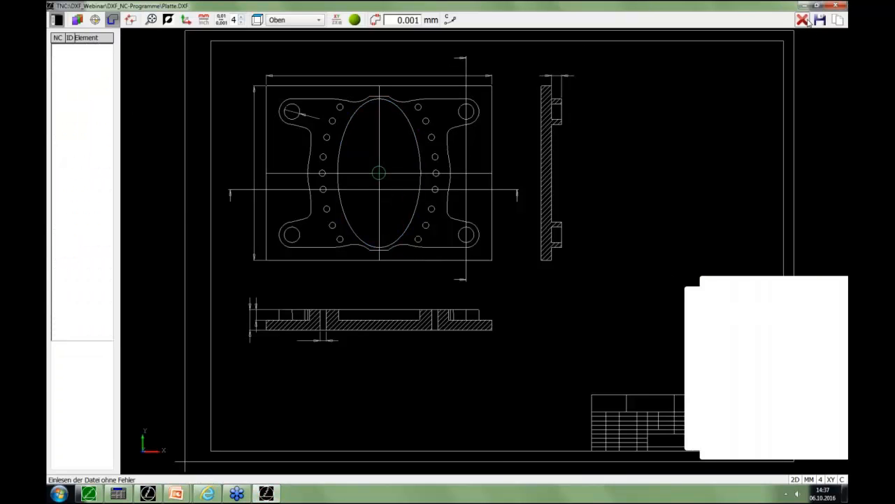
scroll(381, 256, "up", 5)
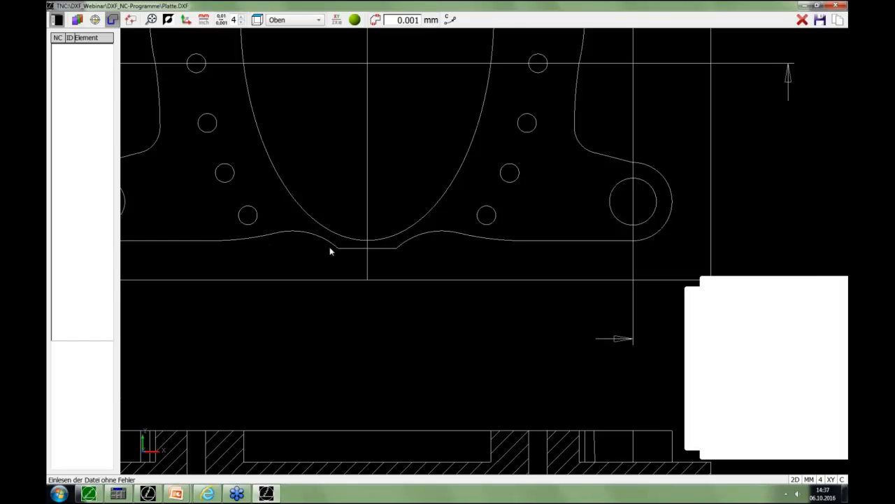
scroll(366, 249, "down", 4)
scroll(364, 248, "up", 1)
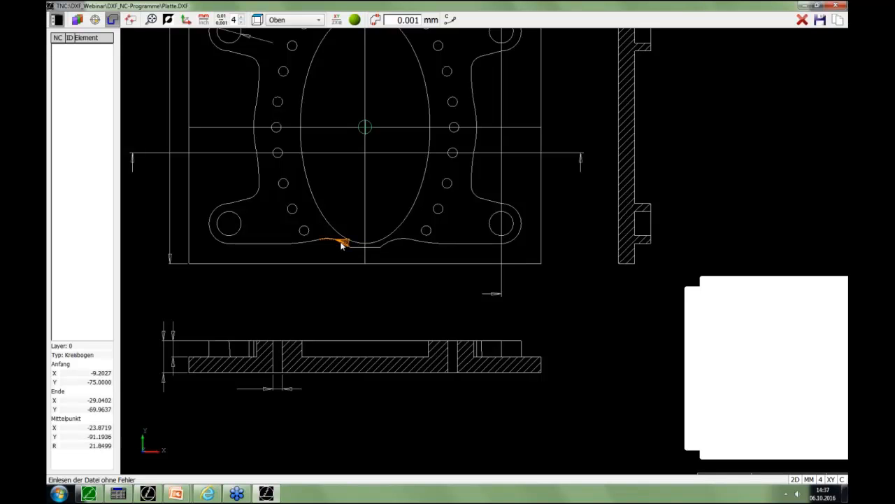
left_click(341, 241)
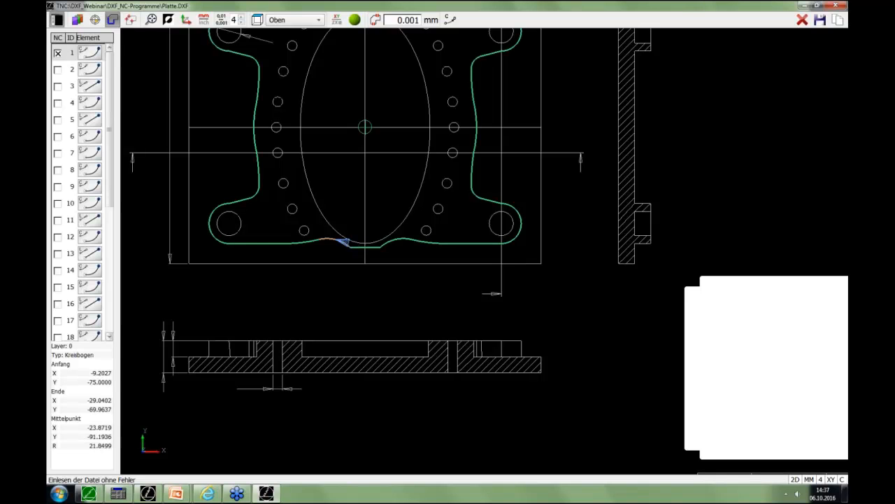
left_click(374, 249)
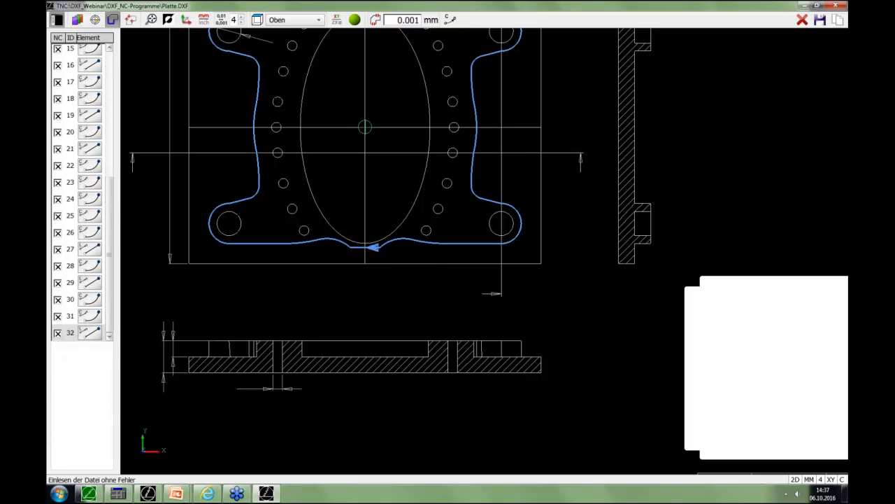
Save the selected outer contour as program Outside in the TNC folder and return to the TNC640 control
left_click(820, 20)
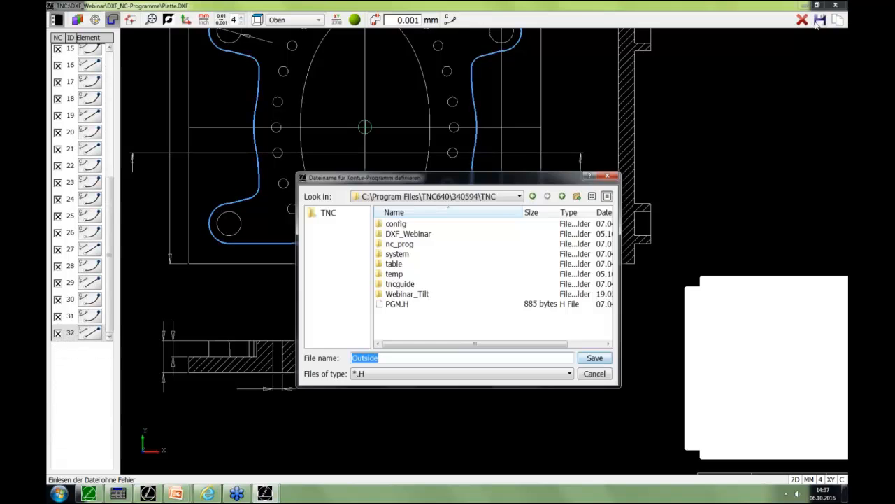
type("Ou")
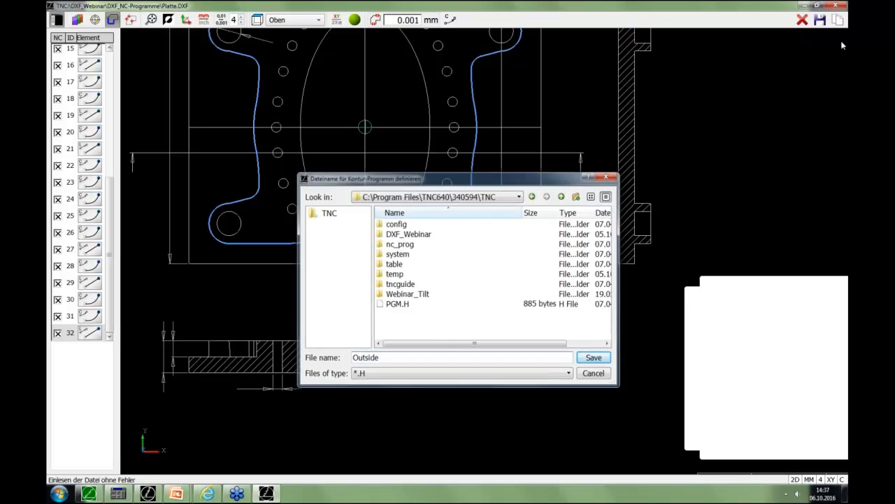
key("Return")
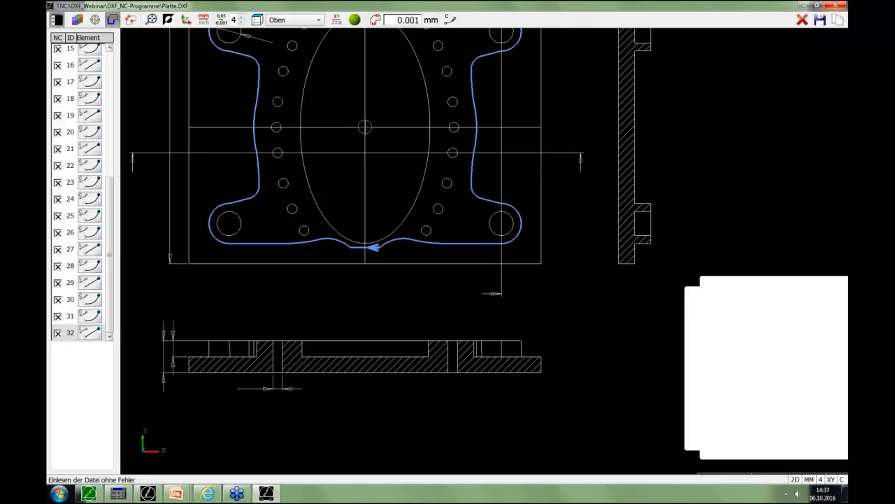
left_click(806, 6)
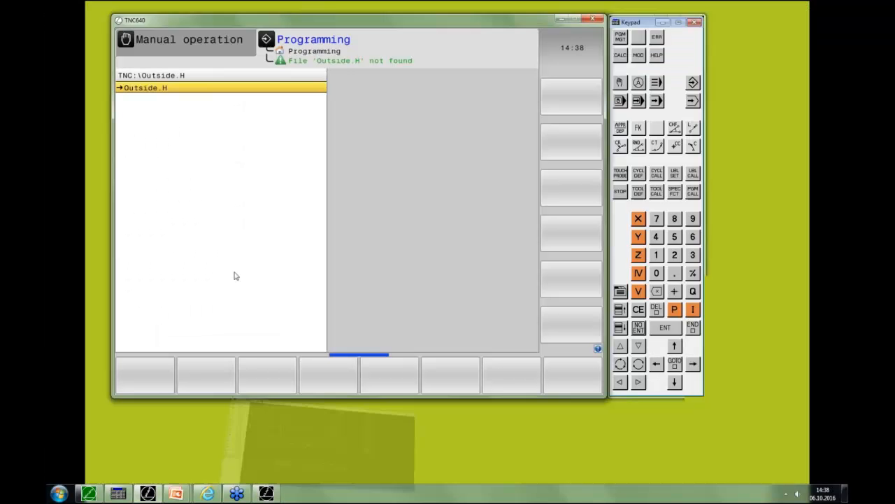
Open ALL.H from the recently used files and run the program in the test run
left_click(620, 38)
left_click(512, 370)
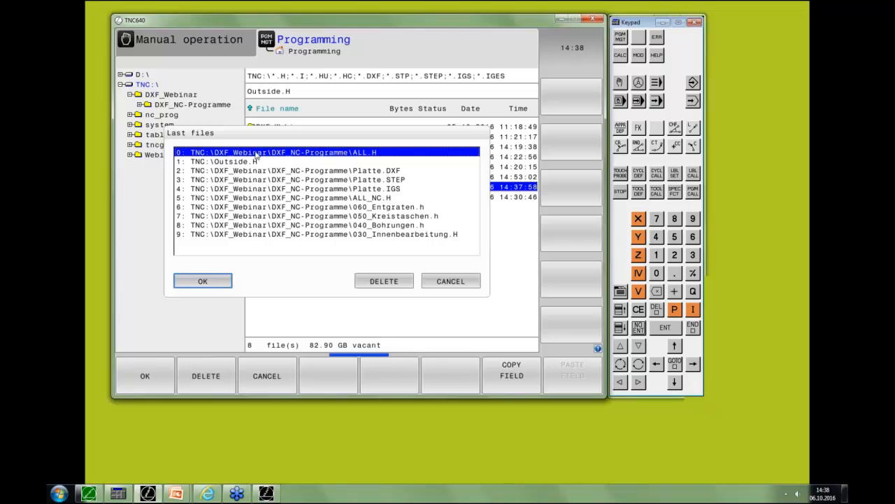
left_click(203, 280)
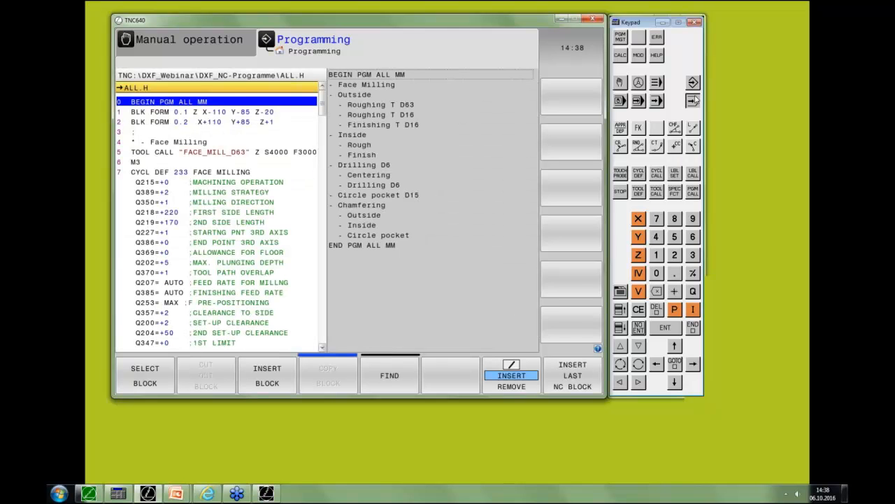
left_click(693, 100)
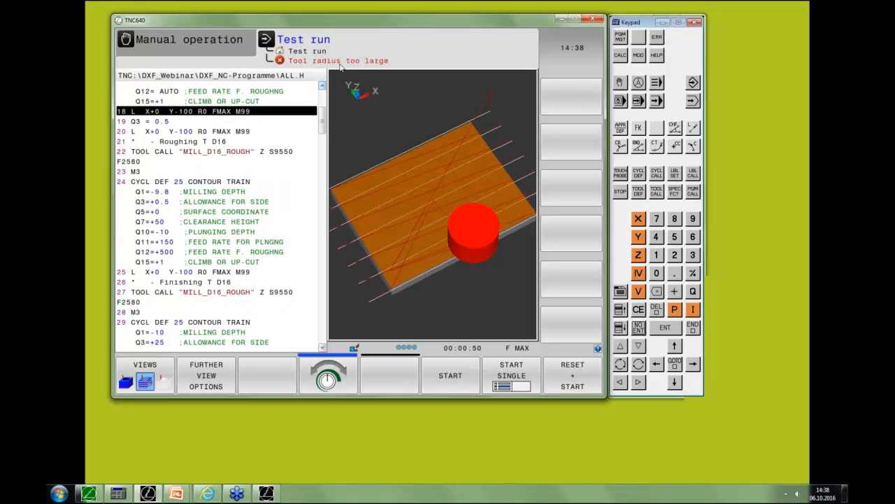
In the D63 outside roughing section of ALL.H, set the type of approach Q390 to 1 in cycle 270 CONTOUR TRAIN DATA
left_click(694, 82)
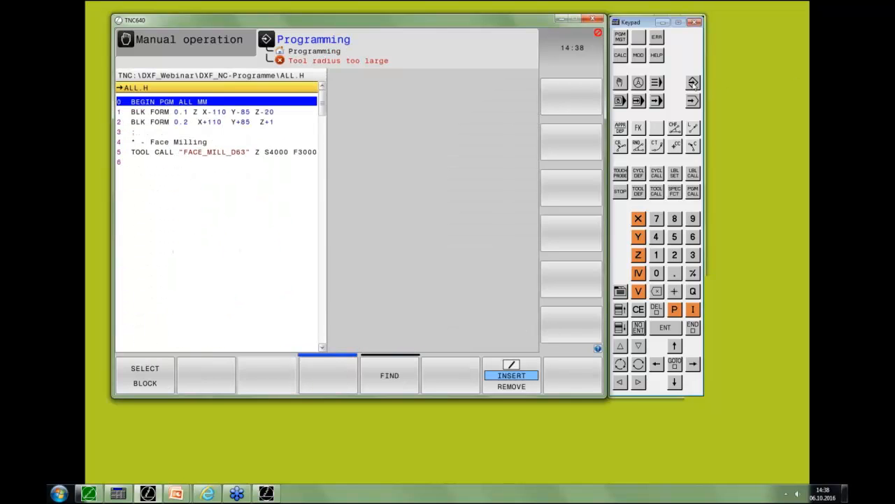
key("Down")
key("Down")
key("Down")
key("Down")
key("Down")
key("Down")
key("Down")
key("Down")
key("Down")
key("Down")
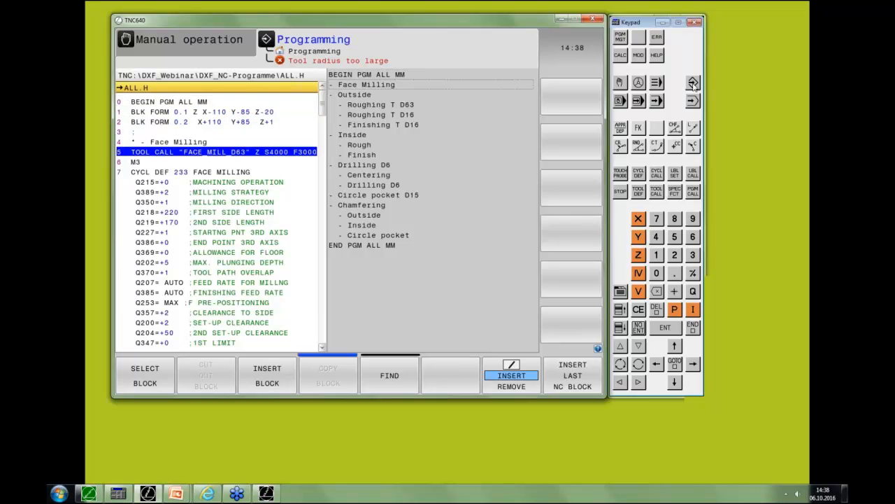
key("Down")
key("Down")
key("Down")
key("Down")
key("Down")
key("Down")
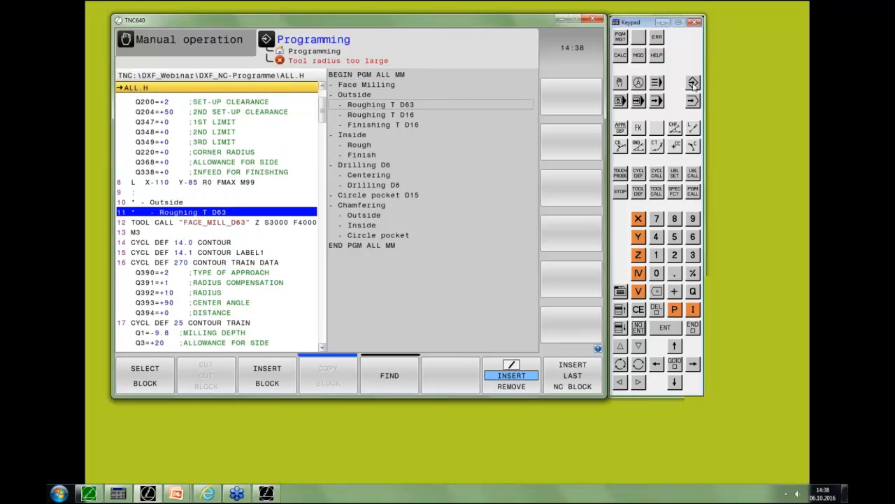
key("Right")
key("Return")
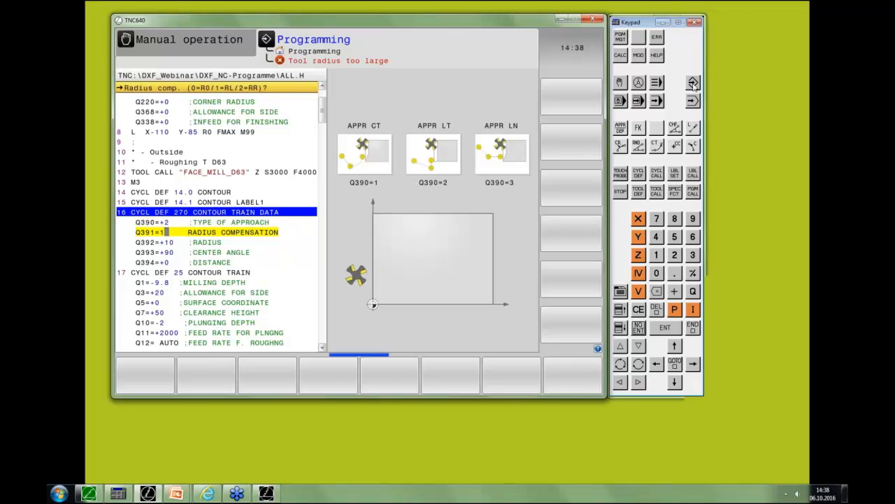
key("Return")
type("10")
key("Up")
key("Up")
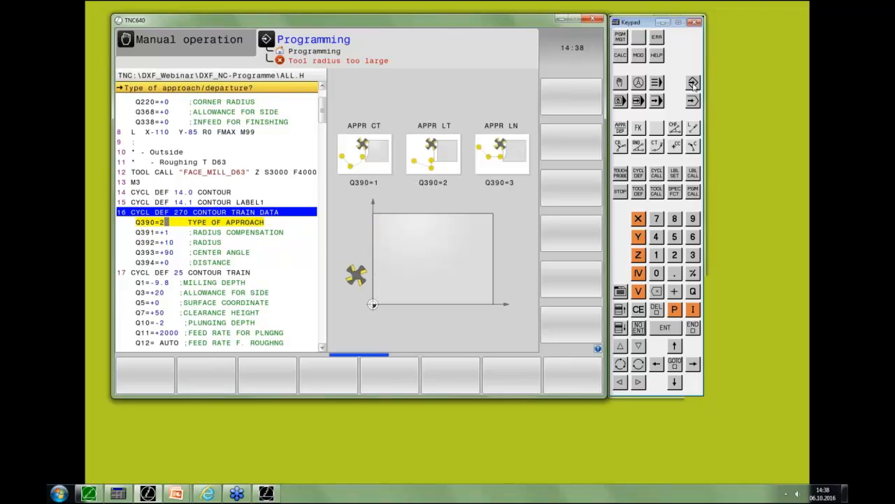
Reset and restart the test run of ALL.H with the changed approach, then return to the program editor
left_click(693, 82)
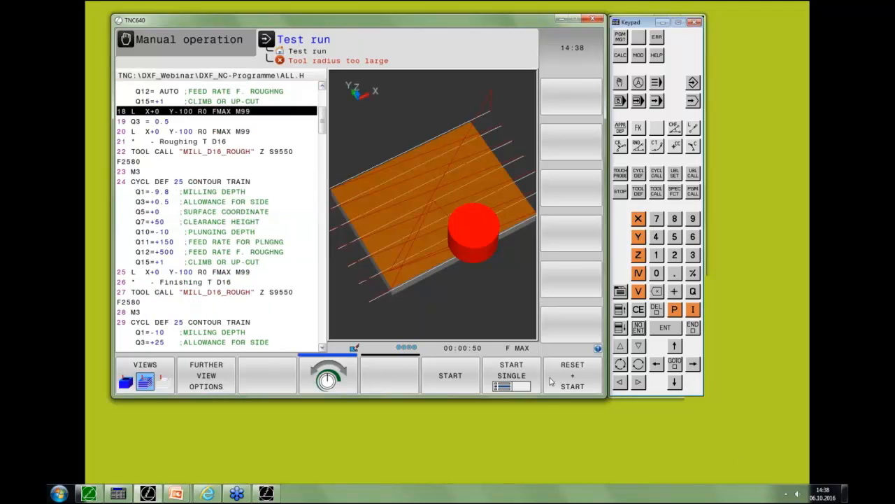
left_click(550, 379)
left_click(693, 82)
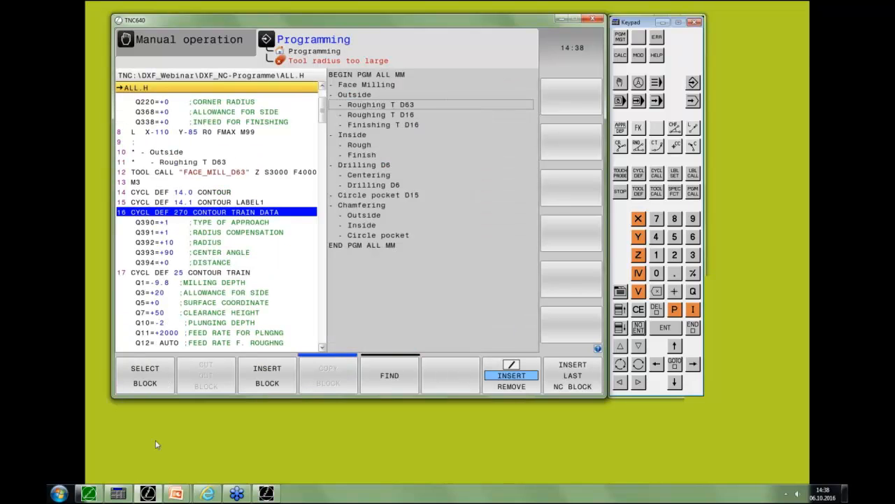
In the CAD viewer, clear the selection and reselect the plate's closed outer contour clockwise, starting at the upper-left straight edge at X-85 Y72.5
left_click(267, 494)
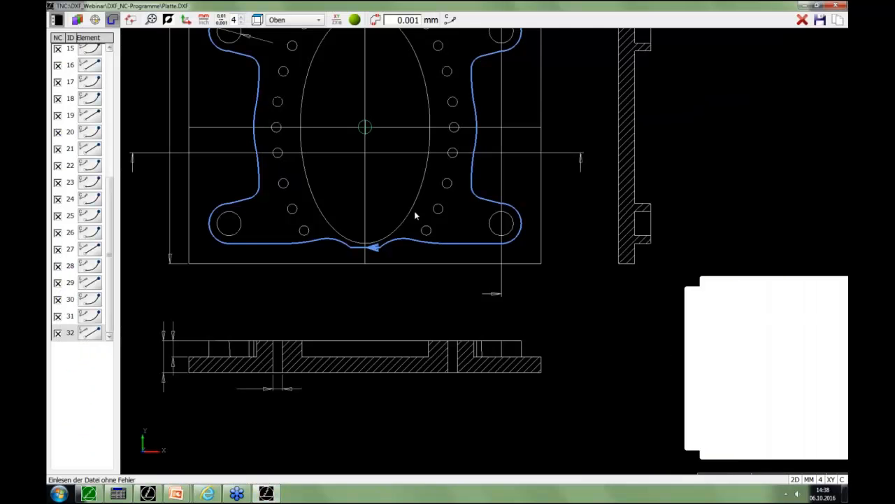
scroll(415, 216, "down", 1)
scroll(415, 212, "up", 1)
middle_click_drag(326, 96, 346, 242)
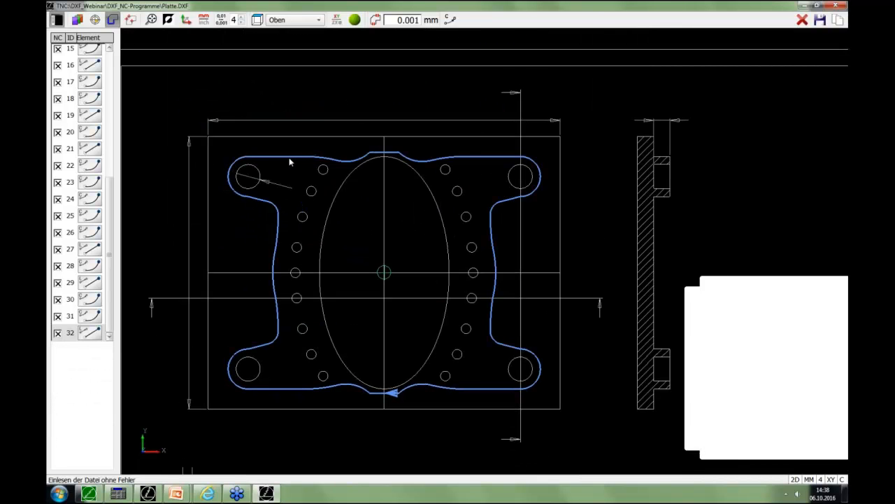
mouse_move(284, 161)
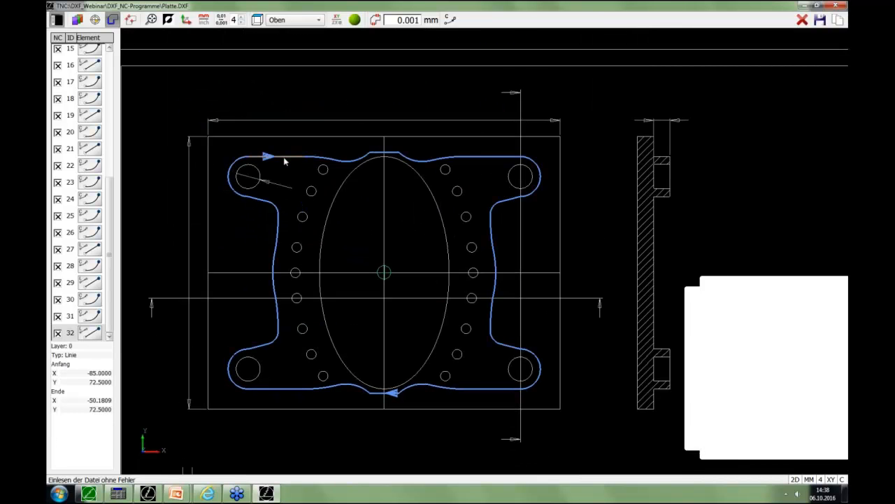
left_click(802, 19)
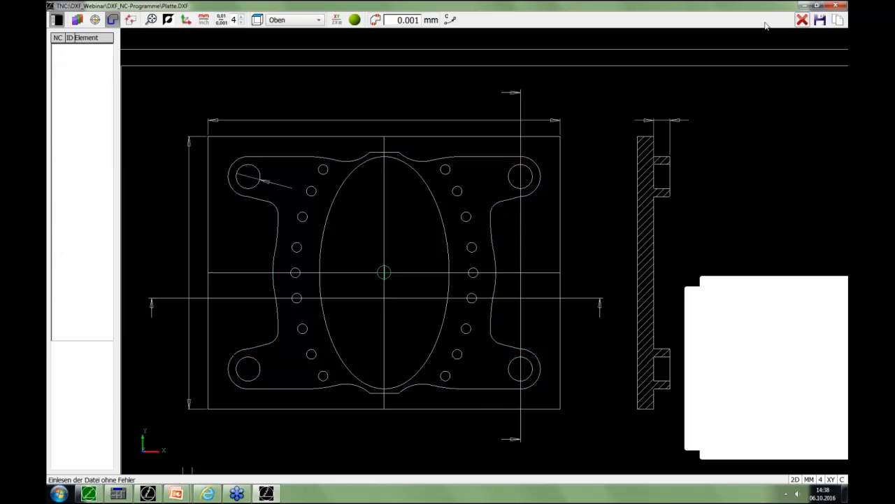
left_click(266, 155)
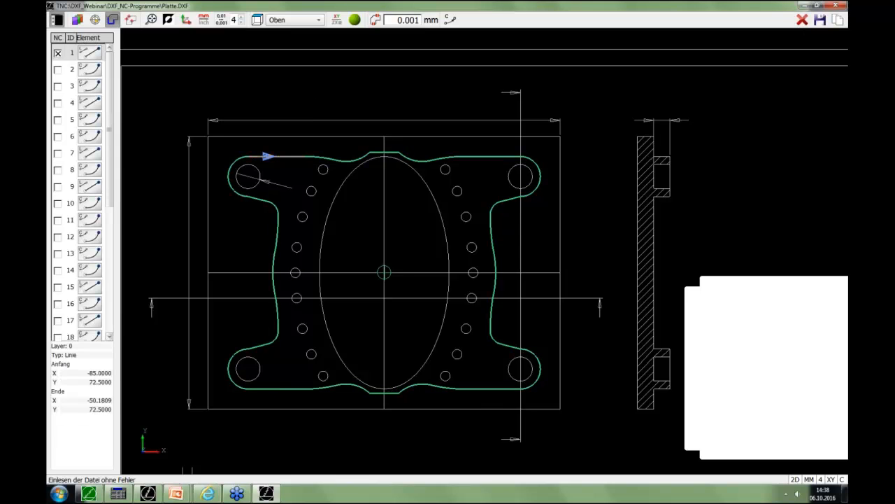
left_click(239, 163)
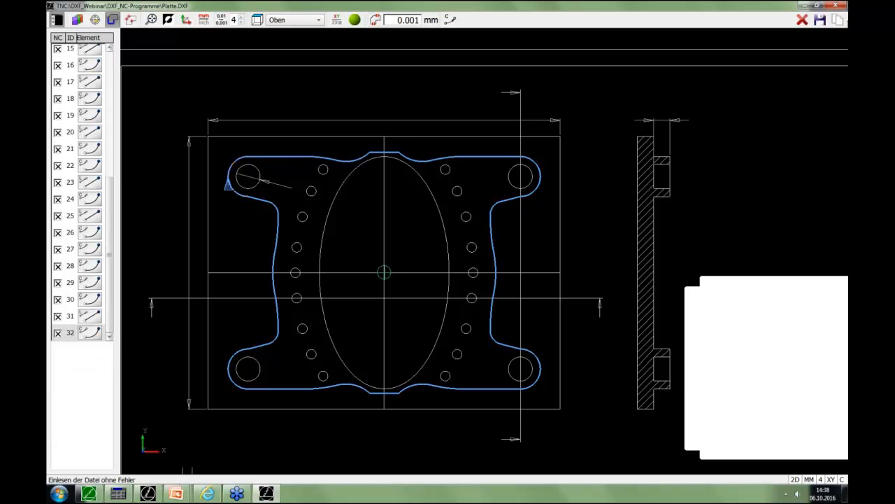
Save the reselected outer contour over the existing Outside.H in the TNC folder and return to the TNC640 control
left_click(820, 19)
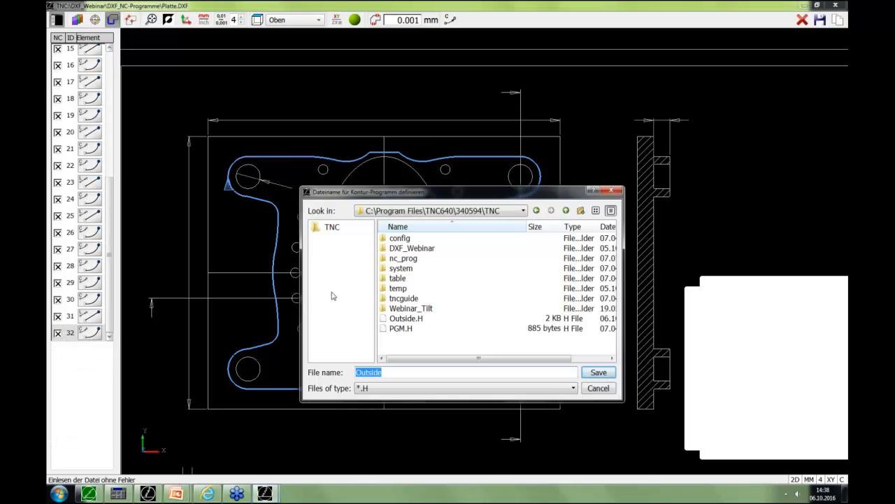
double_click(490, 318)
left_click(494, 313)
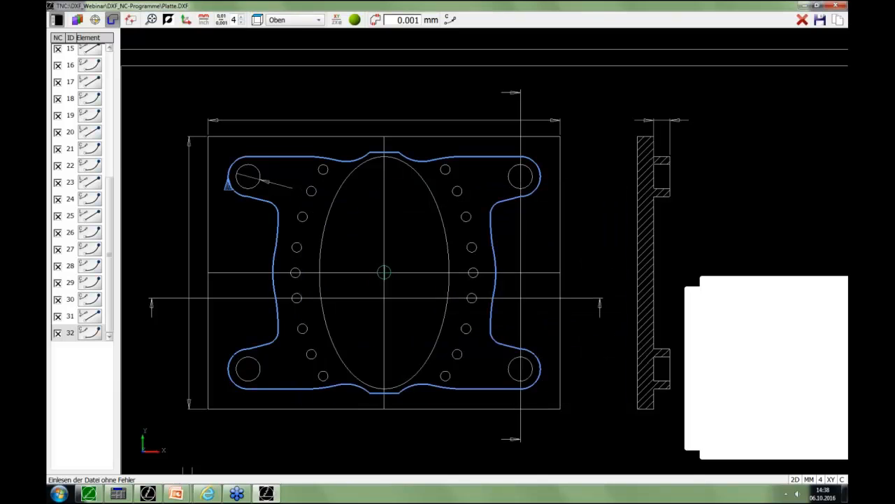
left_click(810, 5)
Reset and restart the test run of ALL.H, and examine the simulated outside roughing path around the plate's upper-left corner
left_click(693, 101)
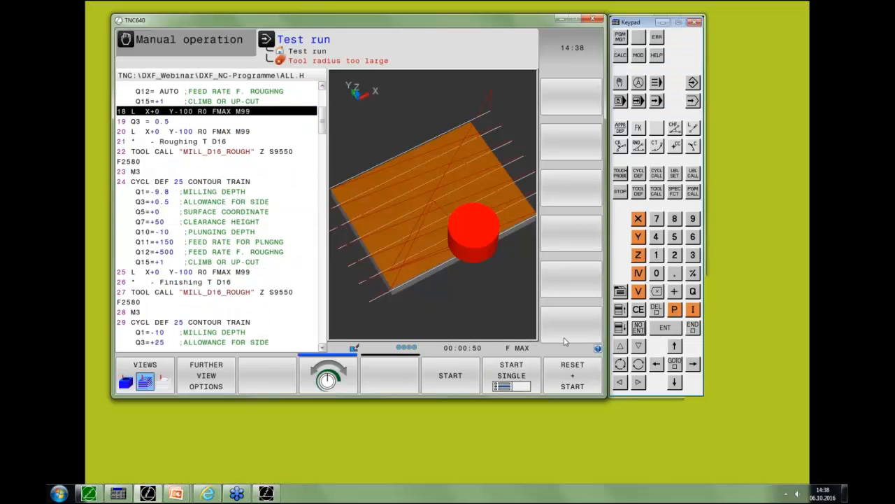
left_click(565, 378)
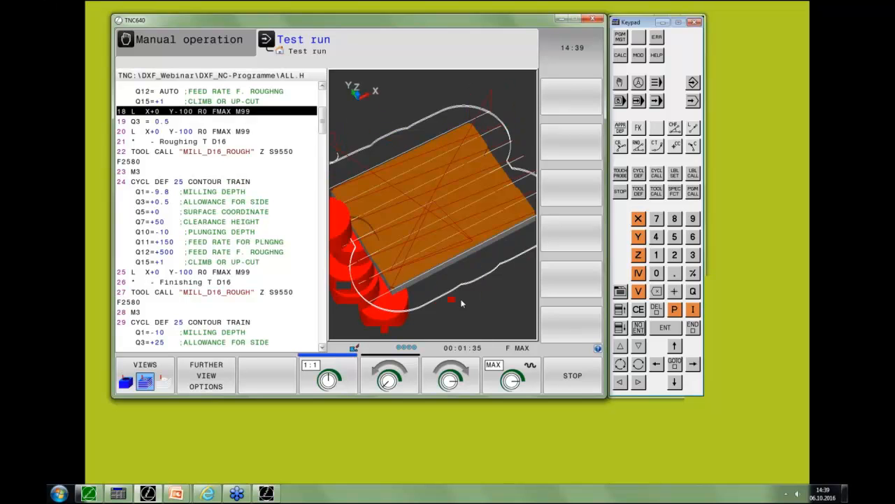
scroll(401, 170, "up", 5)
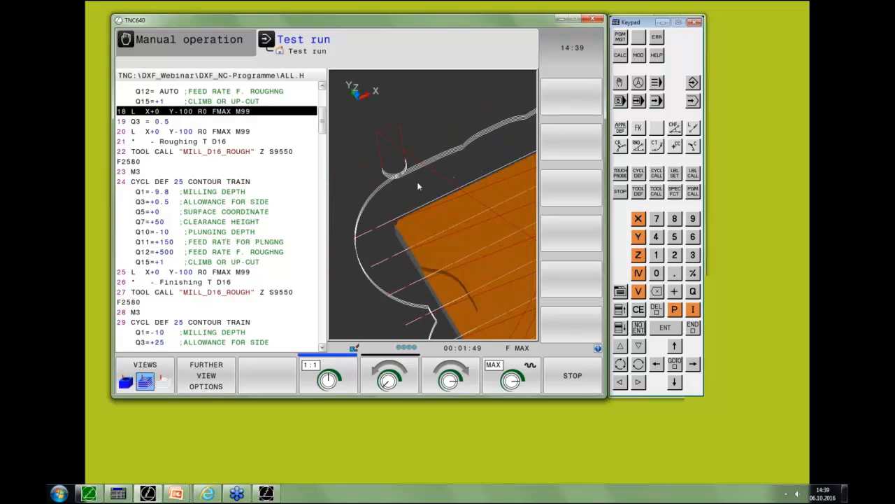
Follow the simulated outside roughing around the whole plate and stop the test run of ALL.H during the D16 roughing
scroll(479, 227, "down", 1)
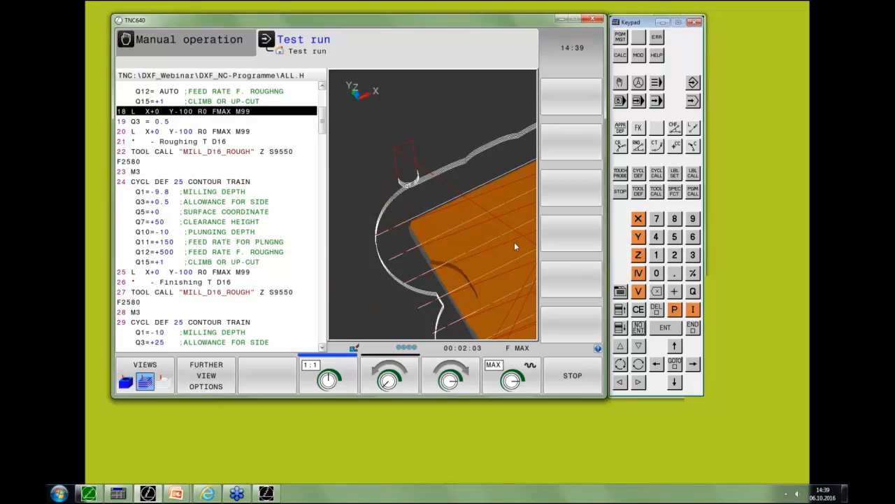
middle_click_drag(515, 247, 446, 227)
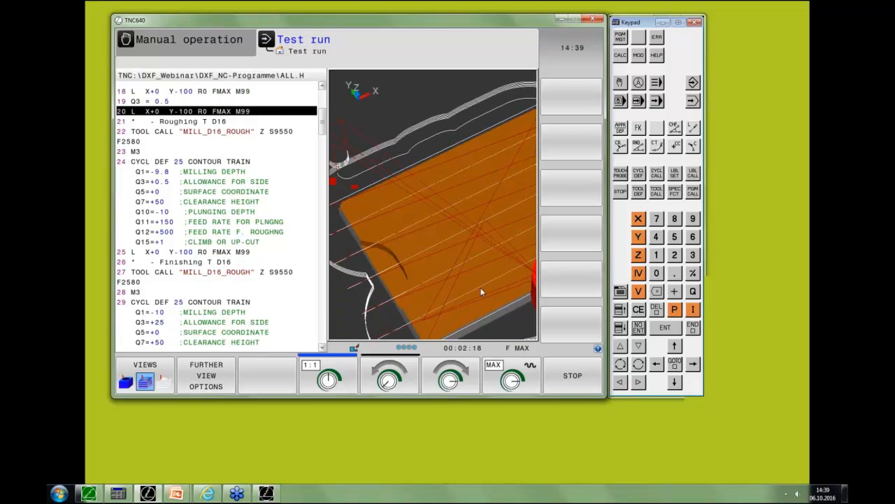
scroll(480, 283, "down", 1)
scroll(479, 280, "down", 2)
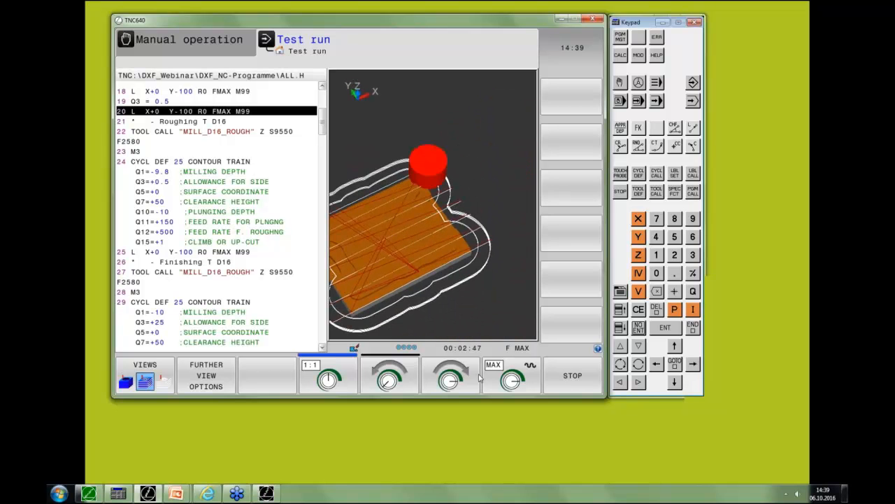
left_click(572, 375)
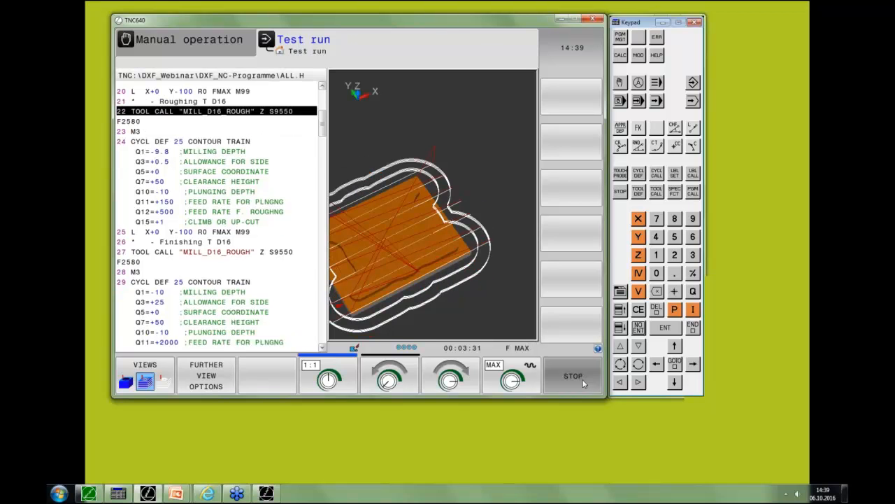
left_click_drag(343, 220, 448, 224)
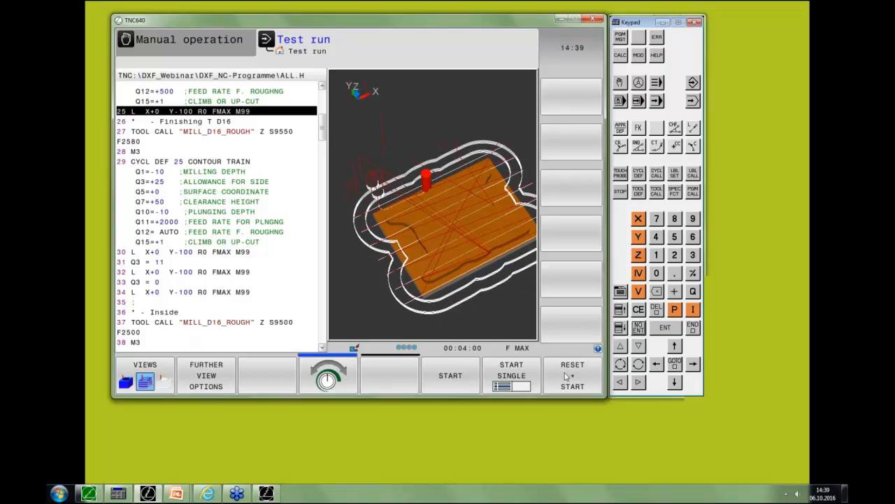
Run the D16 outside roughing contour call in single-block mode and advance to the tool call of the outside finishing
left_click(511, 376)
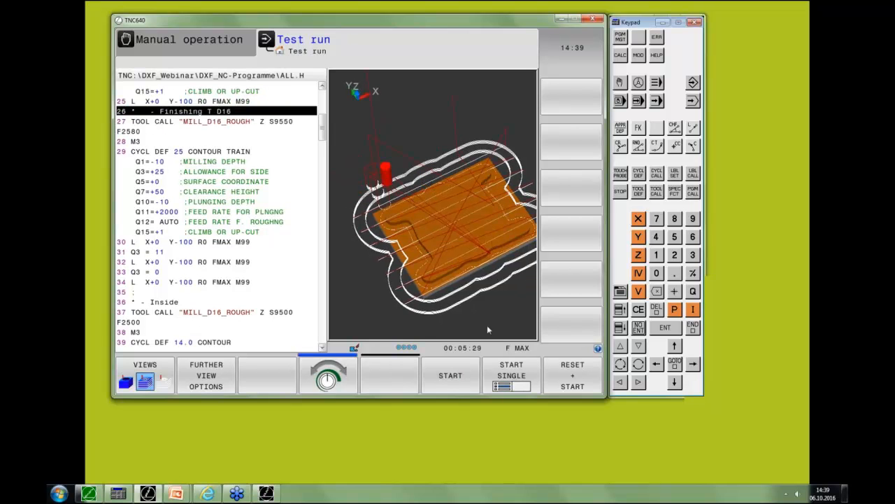
scroll(441, 261, "up", 5)
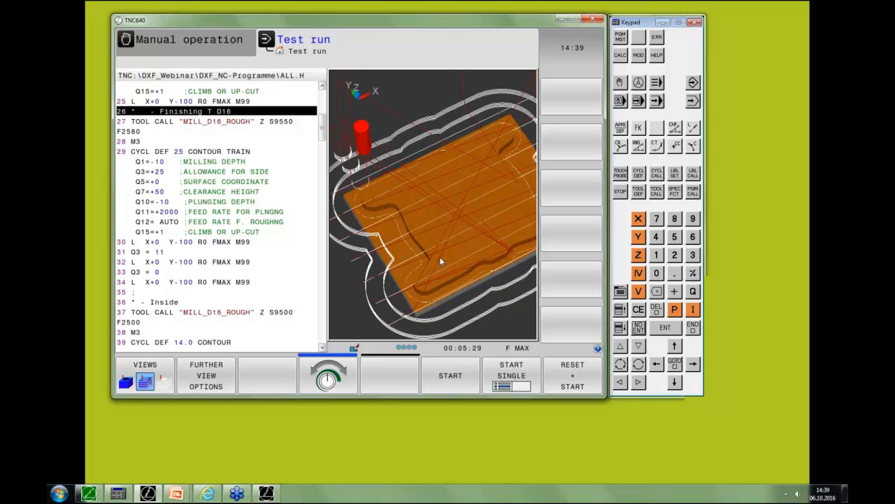
left_click(516, 371)
left_click(516, 370)
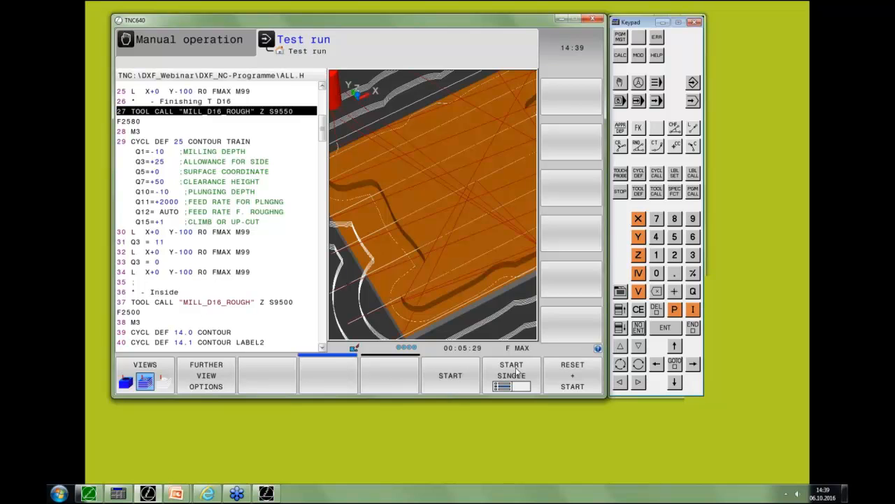
Simulate the D16 outside finishing block by block, including the contour calls with Q3 = 11 and Q3 = 0, up to block 35
left_click(516, 371)
left_click(516, 371)
left_click(516, 371)
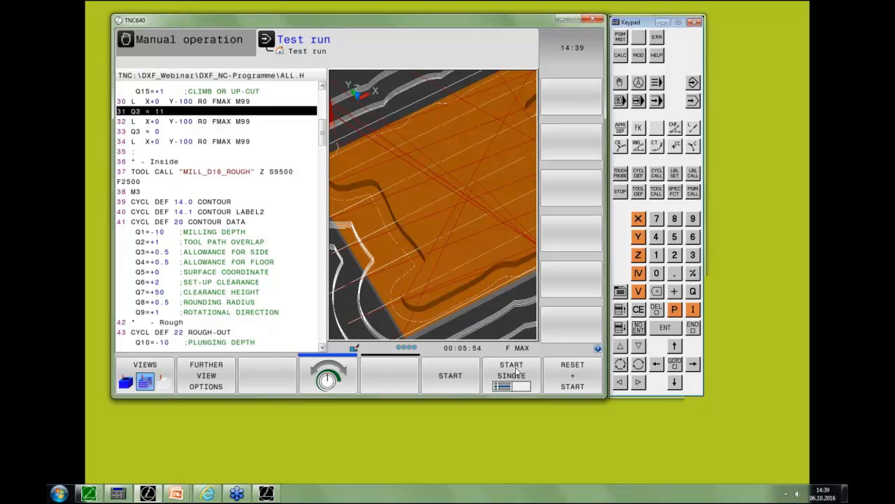
left_click(516, 371)
left_click(516, 371)
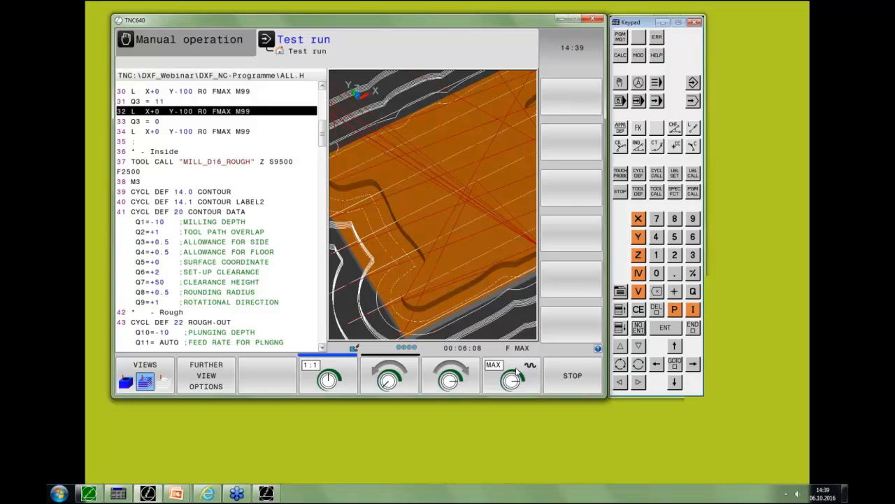
left_click(516, 371)
left_click(516, 371)
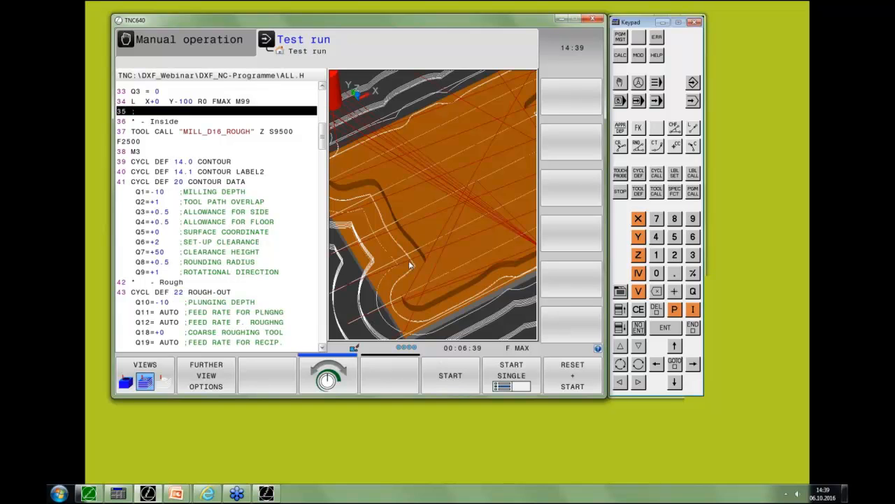
Examine the simulated finishing tool paths closely along the plate's notched edge and rounded corner
scroll(408, 260, "up", 2)
middle_click_drag(409, 260, 428, 239)
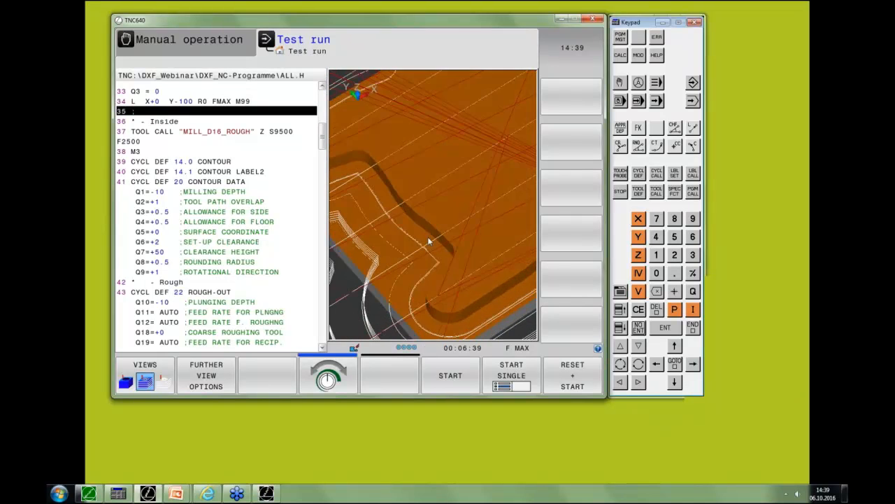
right_click_drag(428, 239, 439, 222)
scroll(448, 226, "up", 3)
scroll(487, 238, "up", 4)
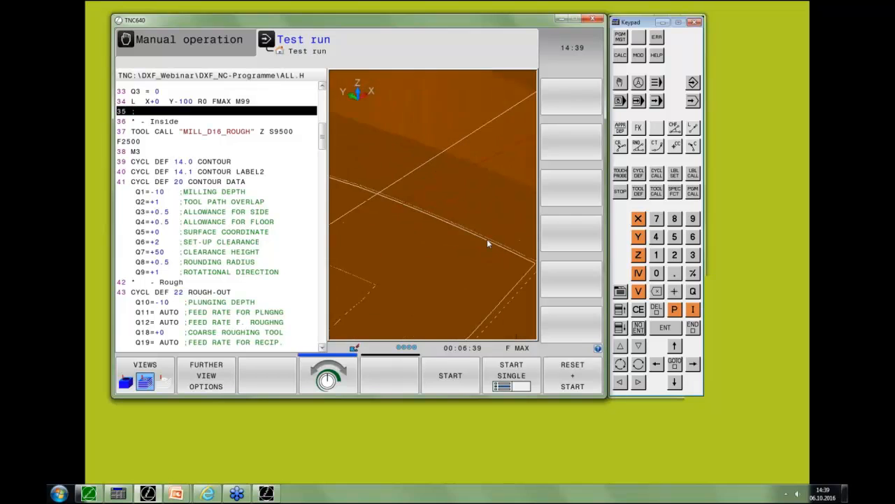
scroll(476, 161, "up", 2)
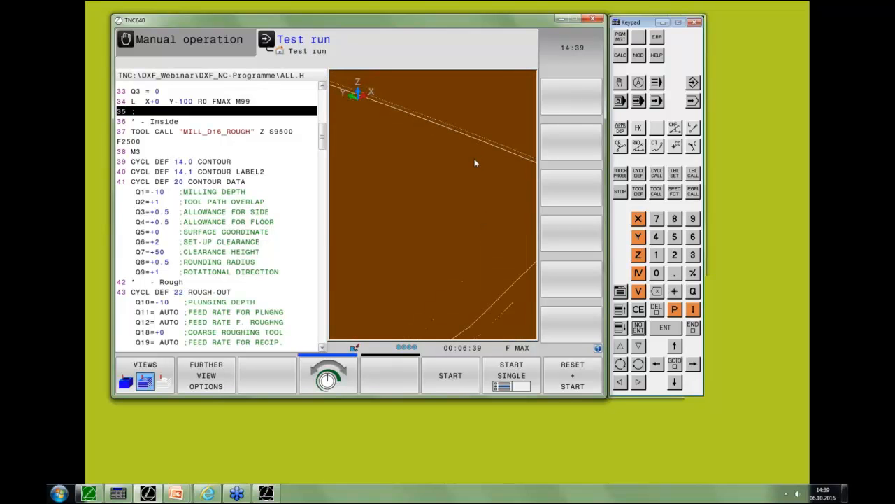
scroll(463, 142, "down", 5)
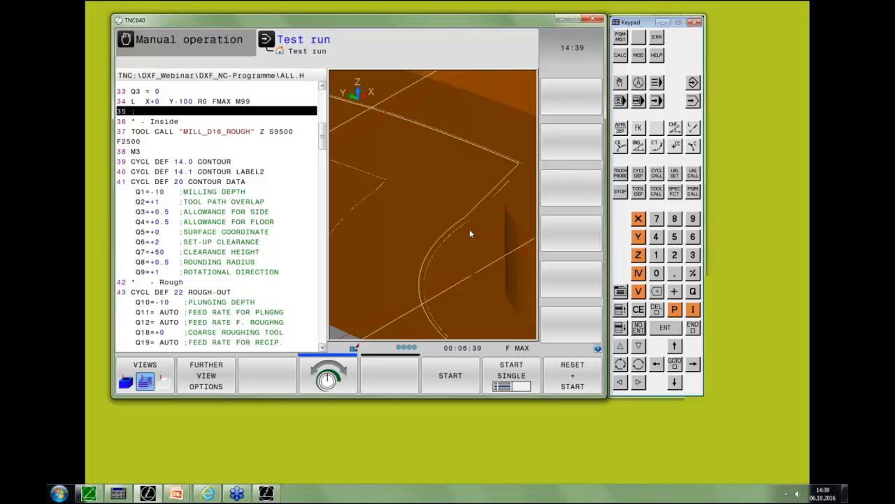
scroll(470, 229, "down", 3)
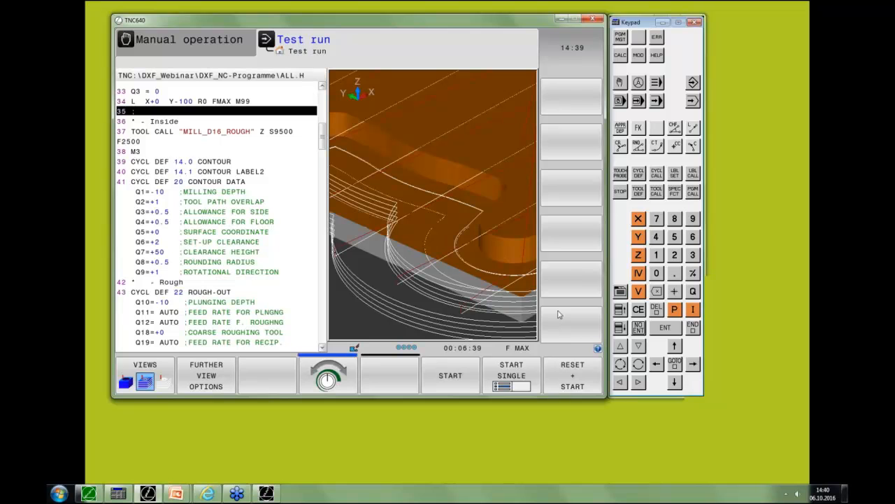
Return to the program editor and go through the outside operations of ALL.H to the tool call of the Inside section
left_click(693, 82)
key("Down")
key("Down")
key("Down")
key("Down")
key("Down")
key("Down")
key("Down")
key("Down")
key("Down")
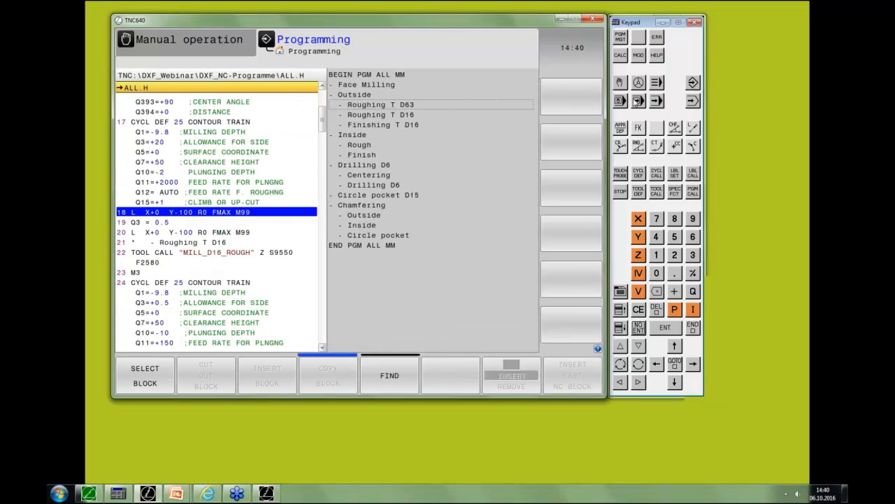
key("Down")
key("Down")
key("Down")
key("Down")
key("Down")
key("Down")
key("Down")
key("Down")
key("Down")
key("Down")
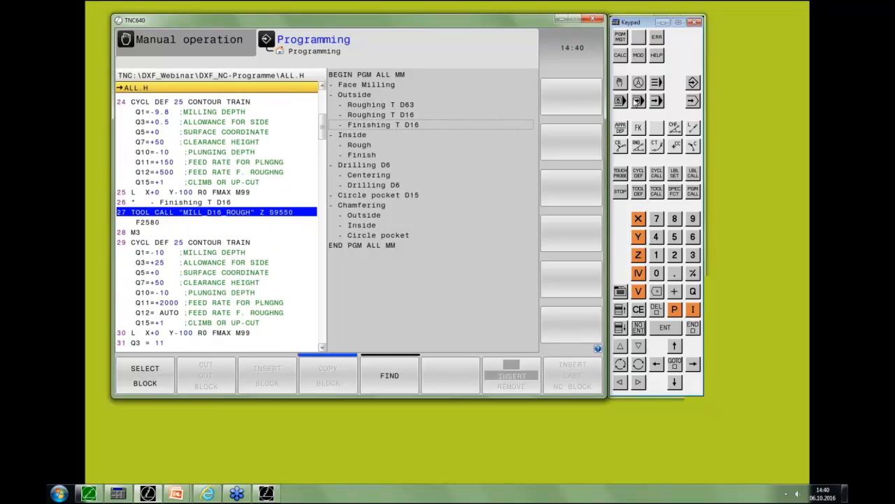
key("Down")
key("Down")
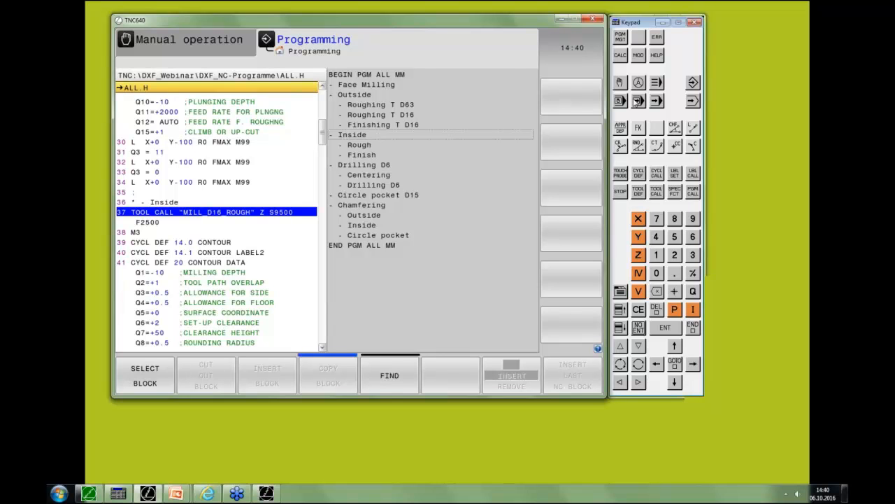
Review the Inside section's cycle 14 contour label and cycle 20 contour data, and advance to cycle 22 Rough-Out
key("Down")
key("Down")
key("Down")
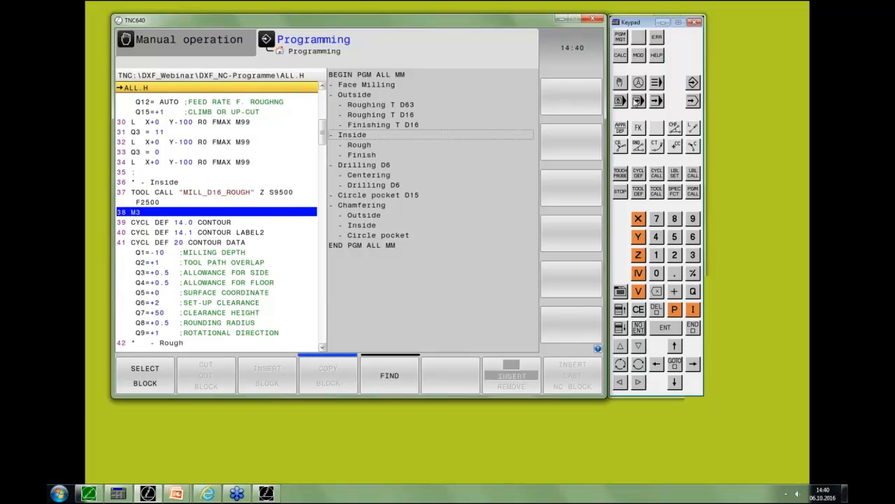
key("Up")
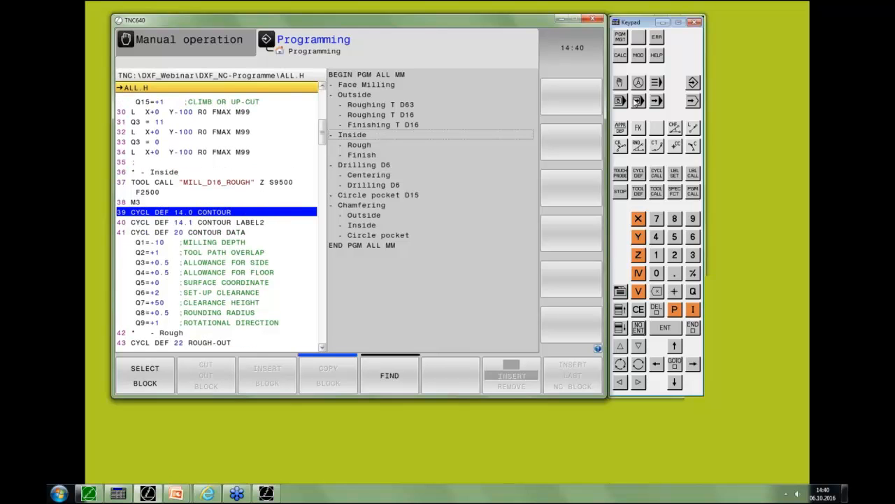
key("Down")
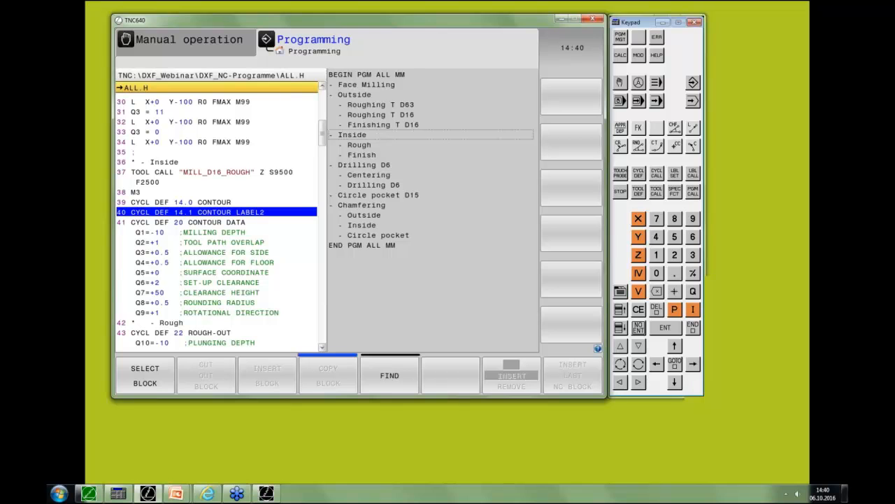
key("Down")
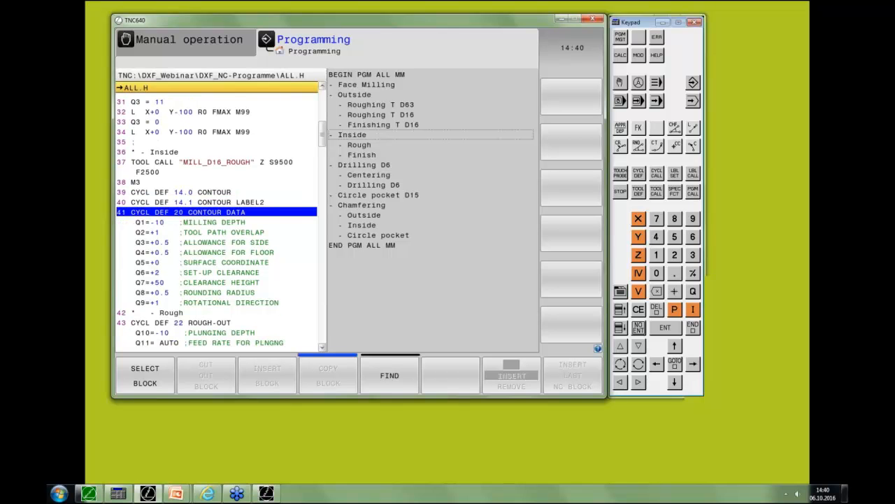
key("Down")
key("Down")
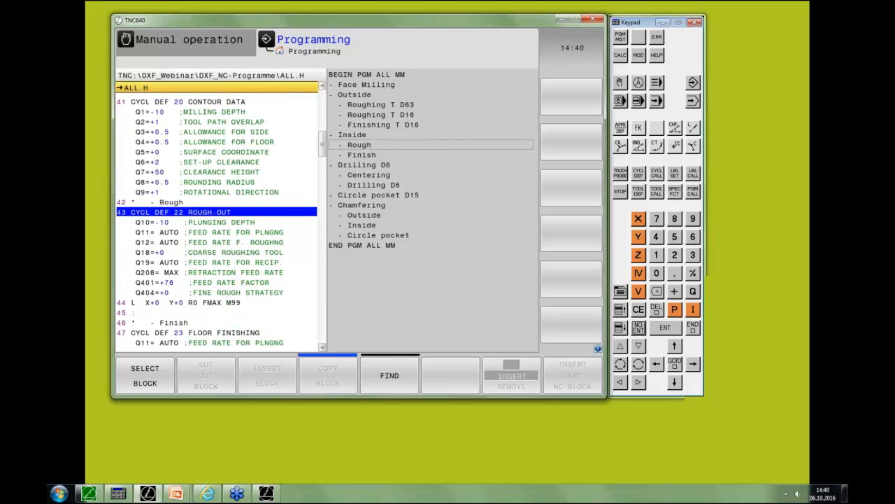
Review the Rough-Out parameters and contour call, and the Floor Finishing and Side Finishing cycles of the Inside section
key("Down")
key("Down")
key("Down")
key("Down")
key("Down")
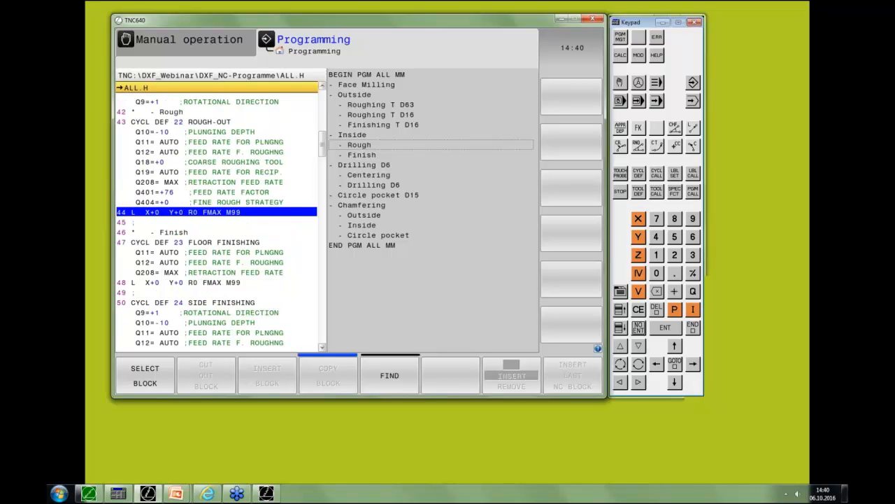
key("Down")
key("Down")
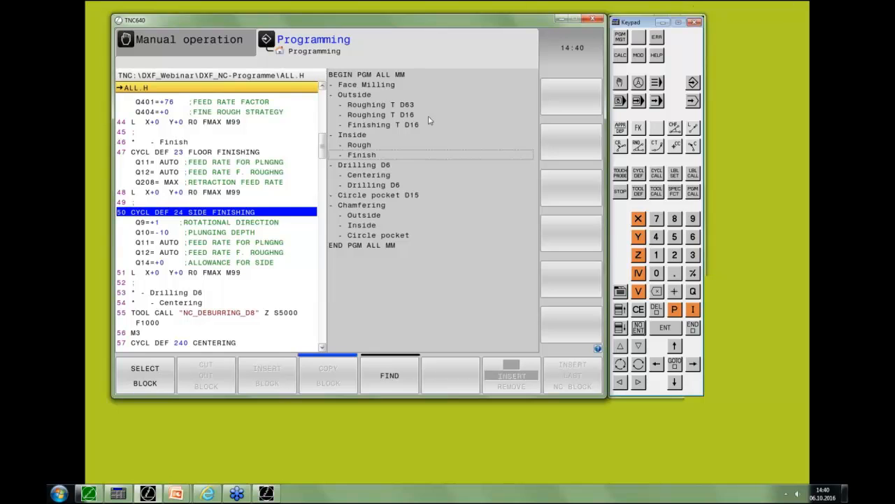
Return to the test run and advance block by block through the Inside section to cycle 20 Contour Data
left_click(692, 101)
left_click(514, 383)
left_click(515, 384)
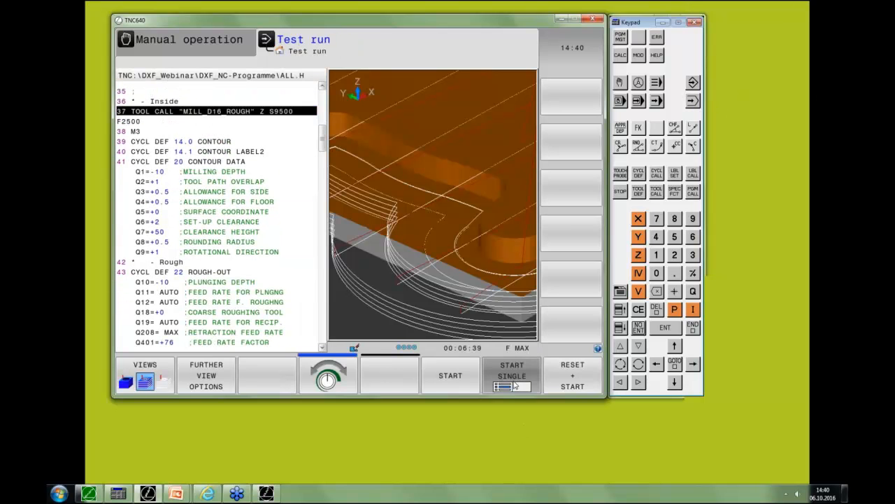
left_click(515, 384)
left_click(515, 384)
left_click(515, 384)
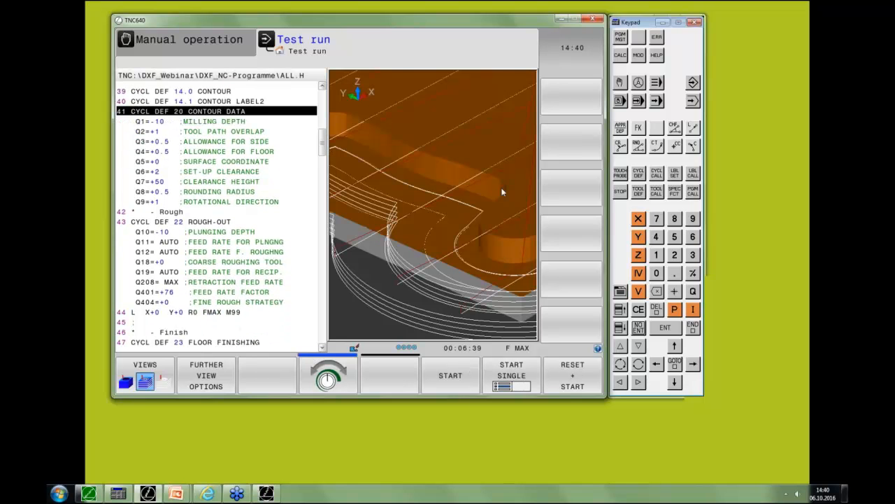
Bring the whole plate into view and show only the workpiece without the tool paths
scroll(501, 182, "down", 5)
middle_click_drag(501, 183, 428, 259)
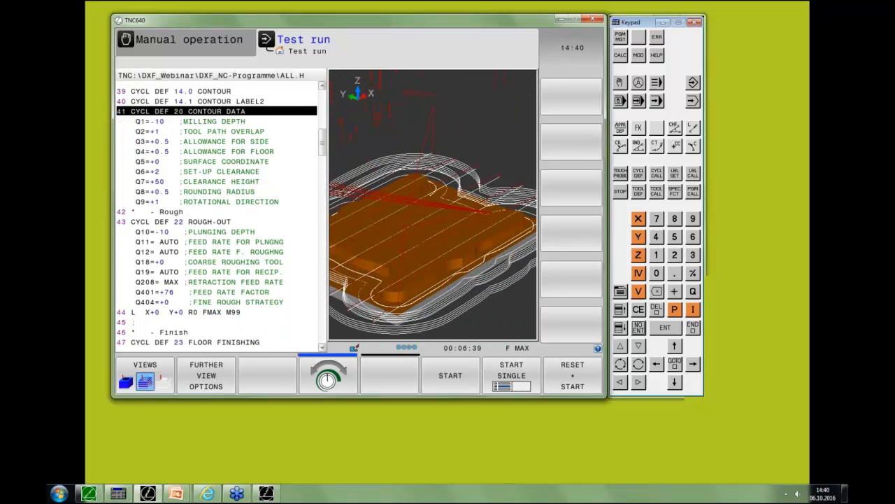
left_click(127, 376)
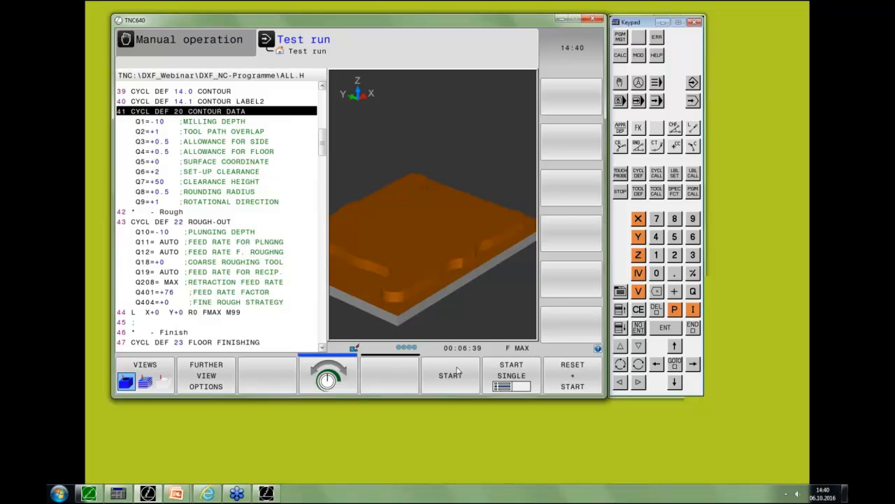
Simulate the inside rough-out in single-block mode with the contour call in block 44, and view the milled pocket from the front
left_click(518, 370)
left_click(517, 370)
left_click(518, 369)
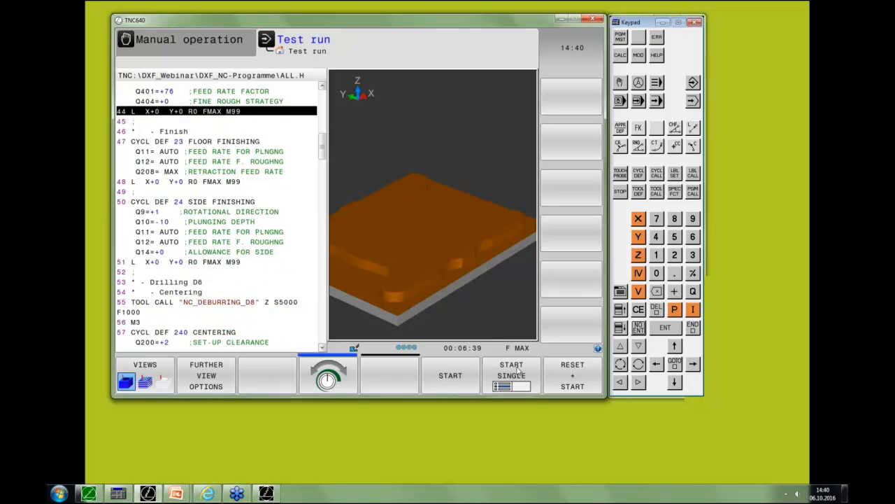
left_click(517, 369)
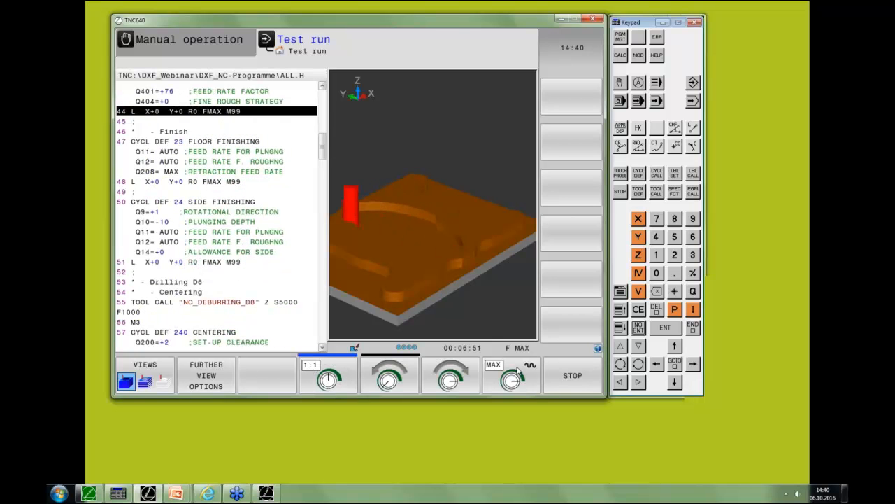
right_click_drag(463, 268, 416, 289)
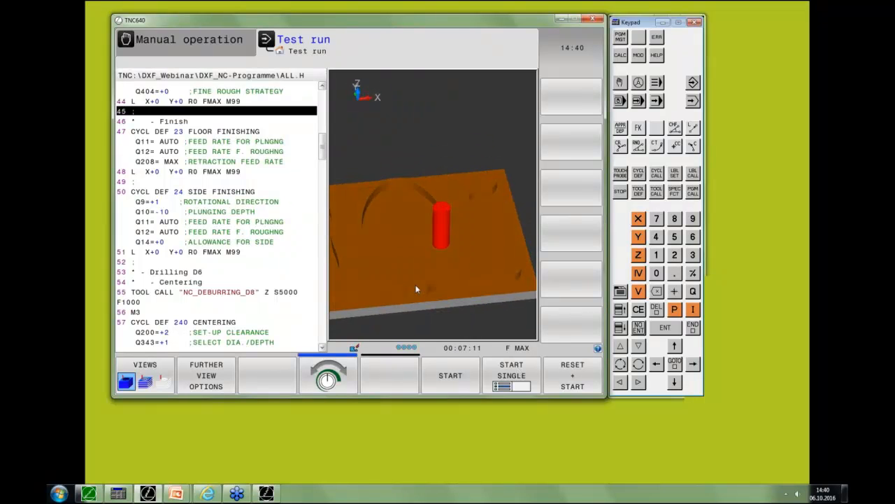
Simulate the inside floor finishing in single-block mode and advance to cycle 24 Side Finishing
left_click(509, 381)
left_click(510, 381)
left_click(510, 381)
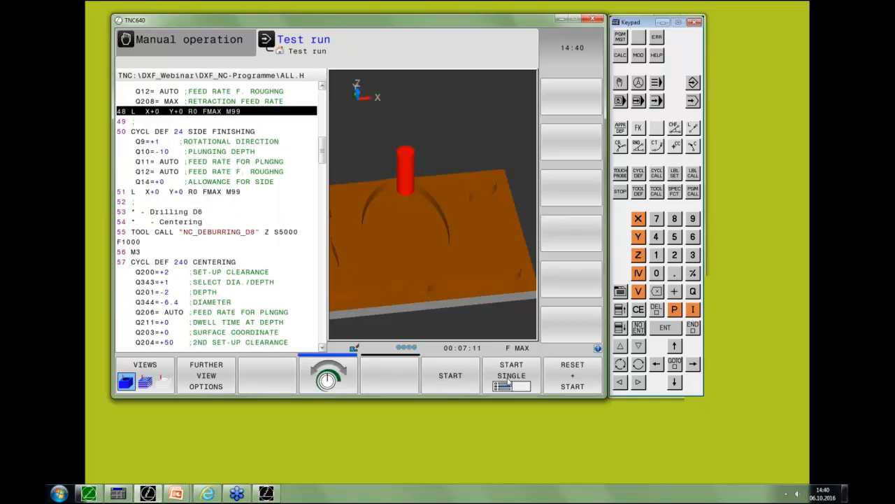
left_click(510, 381)
left_click(510, 381)
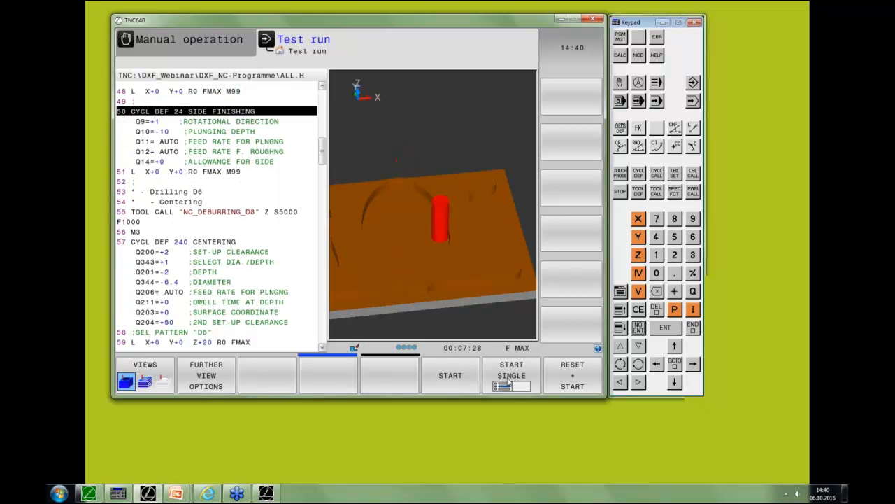
Simulate the inside side finishing in single-block mode up to block 52
left_click(510, 381)
left_click(507, 382)
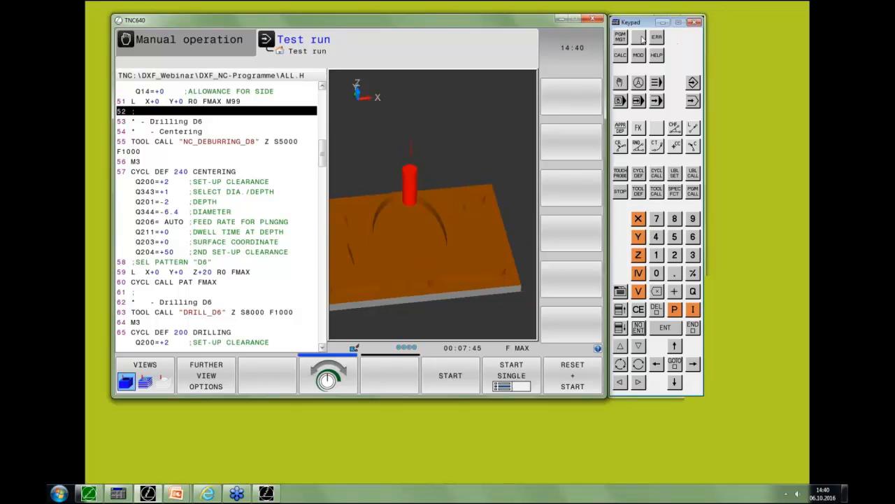
Reload ALL.H, reset the blank and run the complete test run with the whole plate in view
left_click(622, 39)
left_click(271, 376)
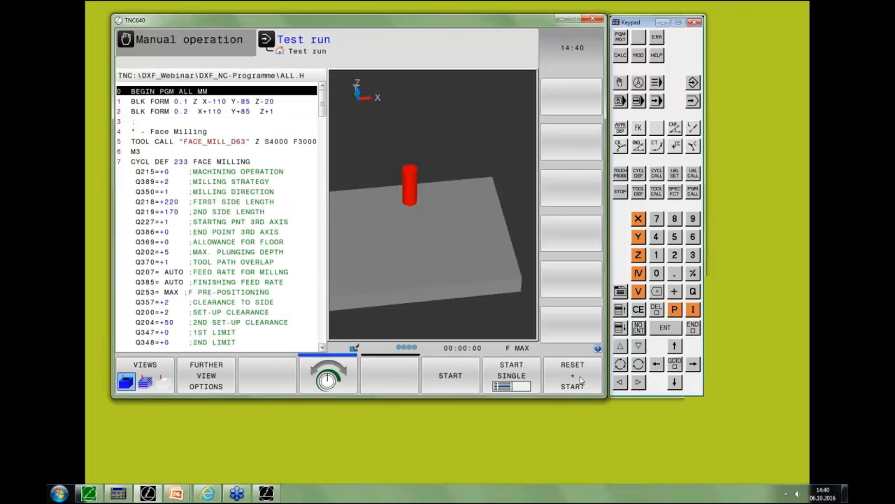
left_click(579, 379)
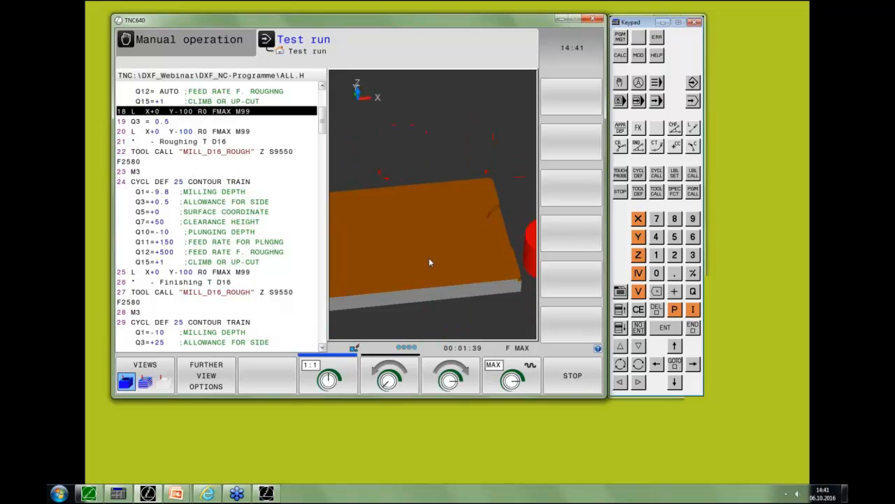
middle_click_drag(429, 257, 446, 250)
scroll(472, 246, "up", 1)
scroll(473, 245, "down", 3)
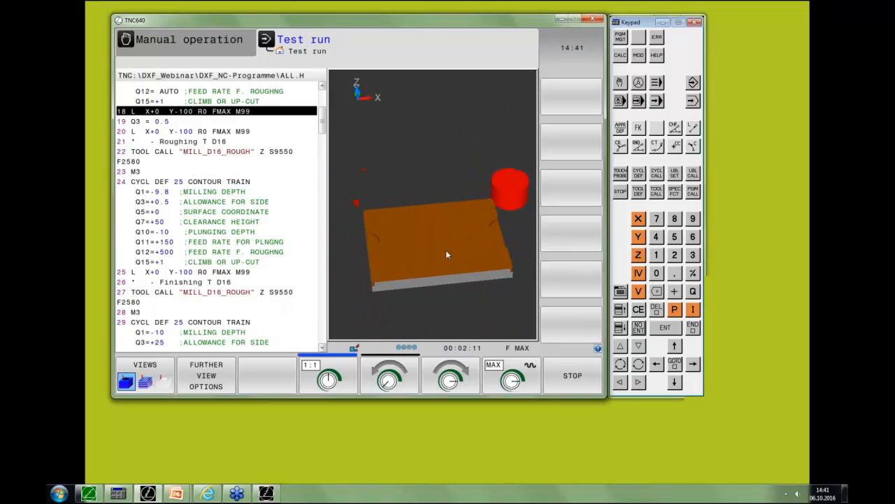
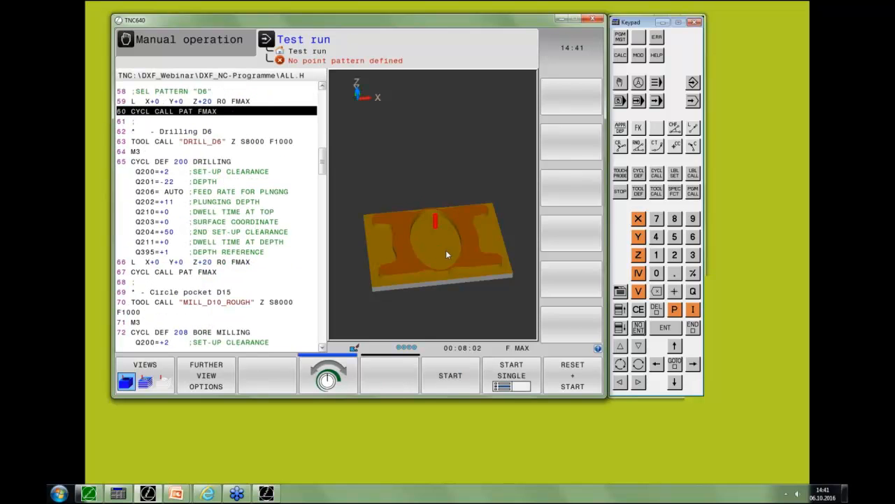
Inspect the simulated oval pocket up close and the centering blocks before the pattern call in block 60
right_click_drag(446, 249, 495, 245)
scroll(466, 234, "up", 5)
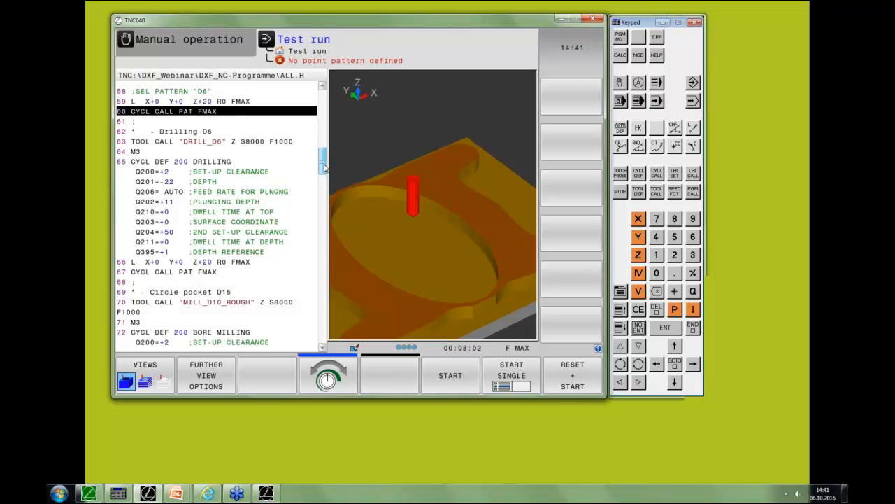
left_click_drag(324, 167, 324, 164)
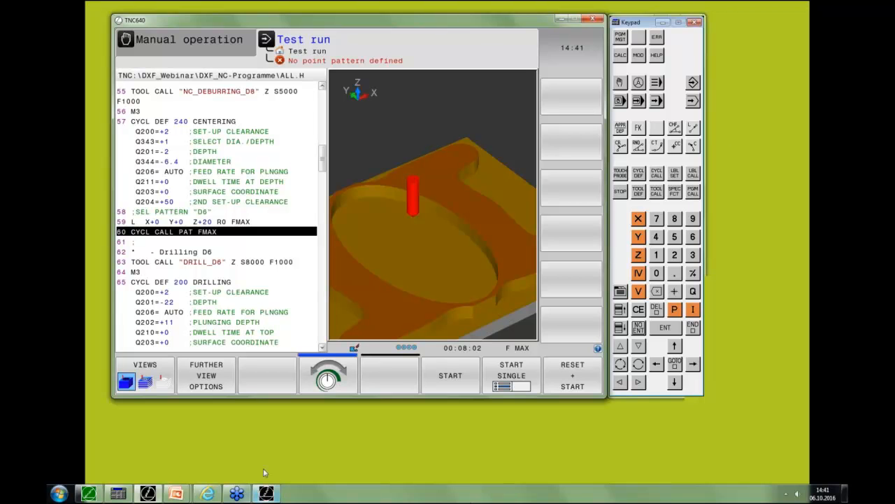
Switch to the DXF import of Platte.DXF, clear the selected contour elements and activate machining position selection
left_click(267, 494)
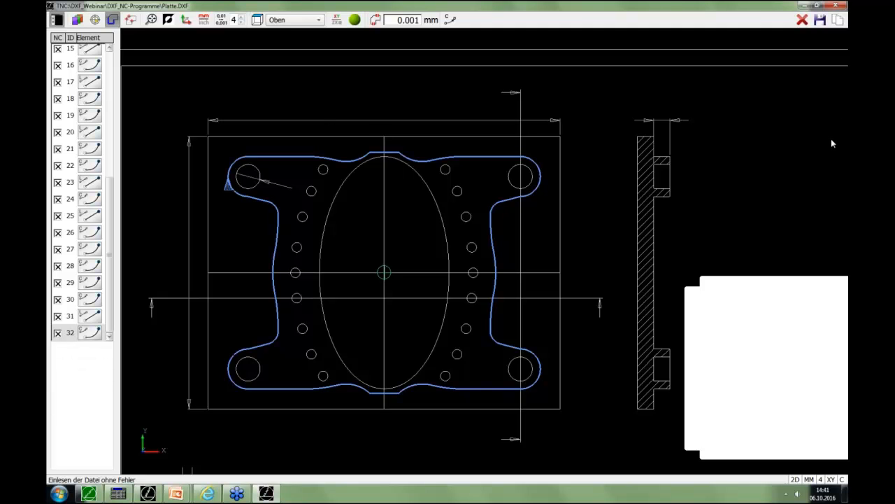
left_click(803, 21)
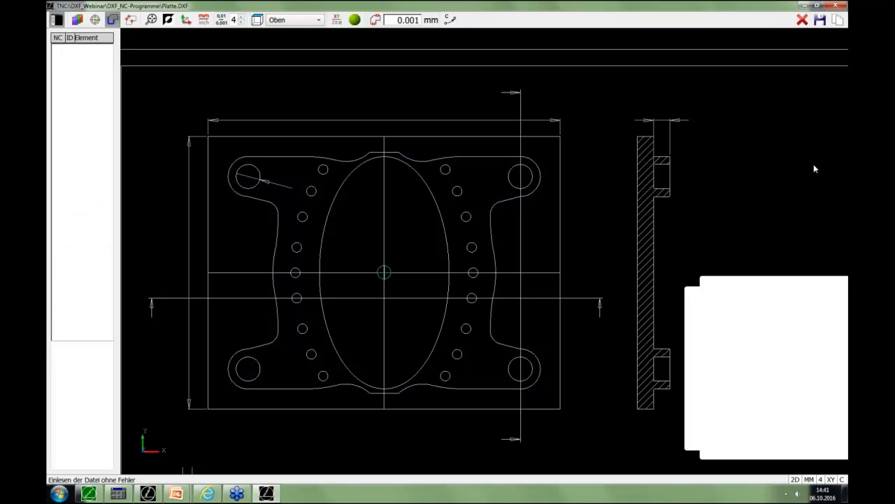
left_click(130, 21)
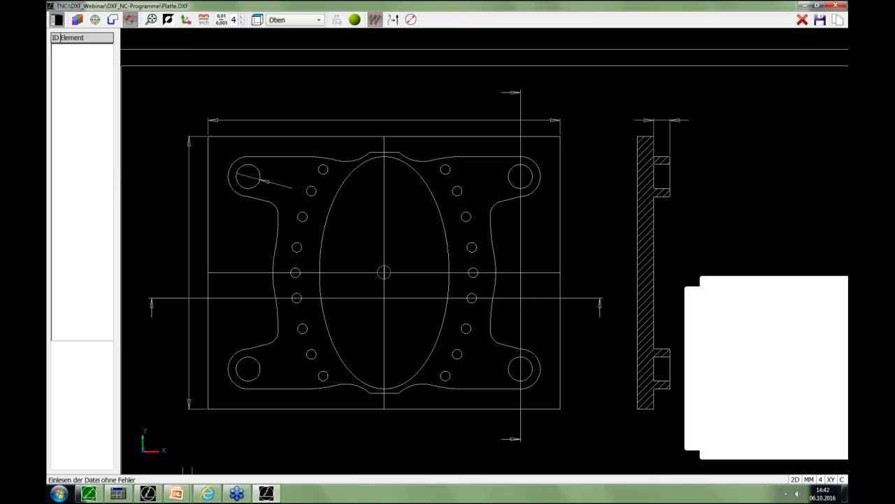
Select all hole centres in the drawing by diameter range, limiting the largest diameter to 6
left_click(410, 20)
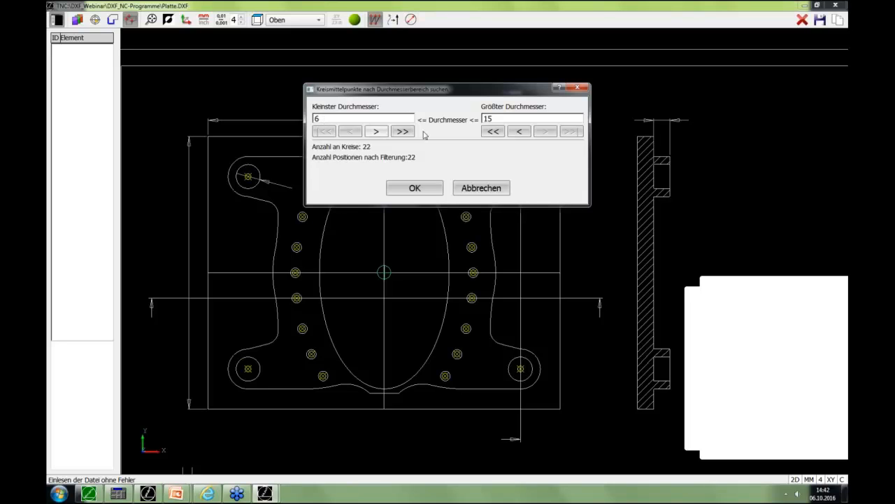
left_click(515, 132)
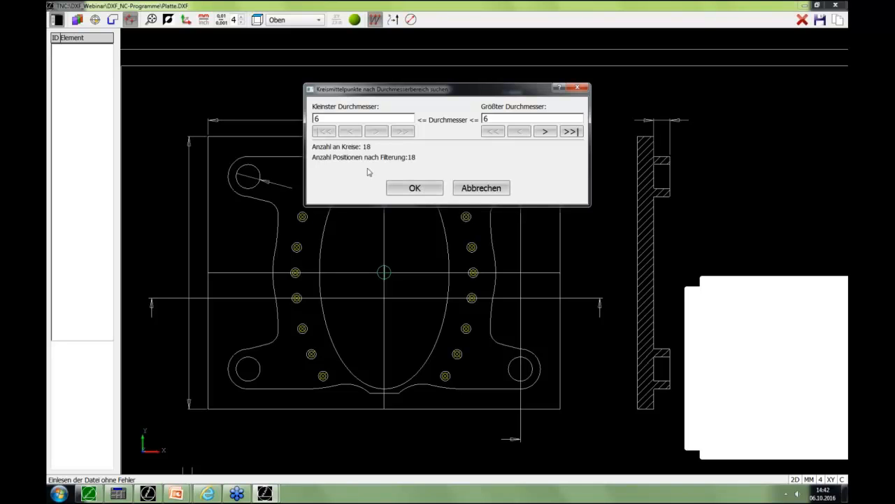
left_click(426, 189)
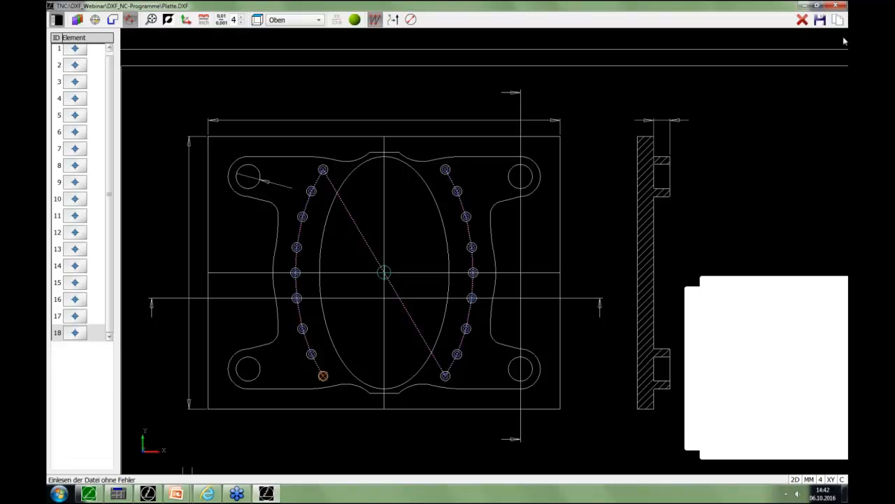
Clear the positions and select the left and right columns of 6 mm holes with two separate selection windows
left_click(803, 20)
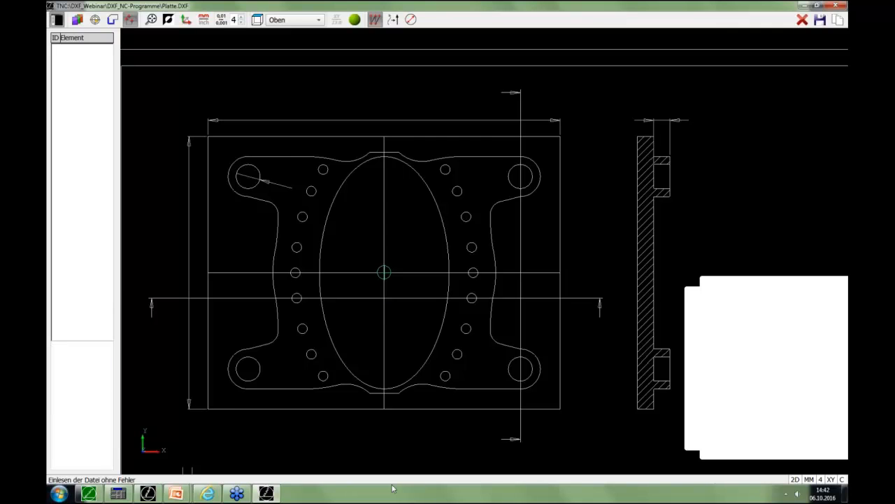
left_click_drag(270, 440, 368, 123)
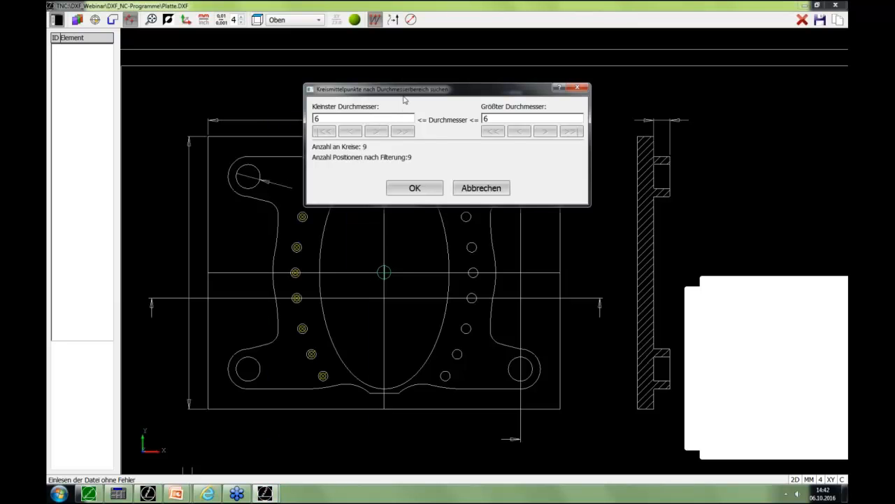
left_click_drag(403, 92, 478, 99)
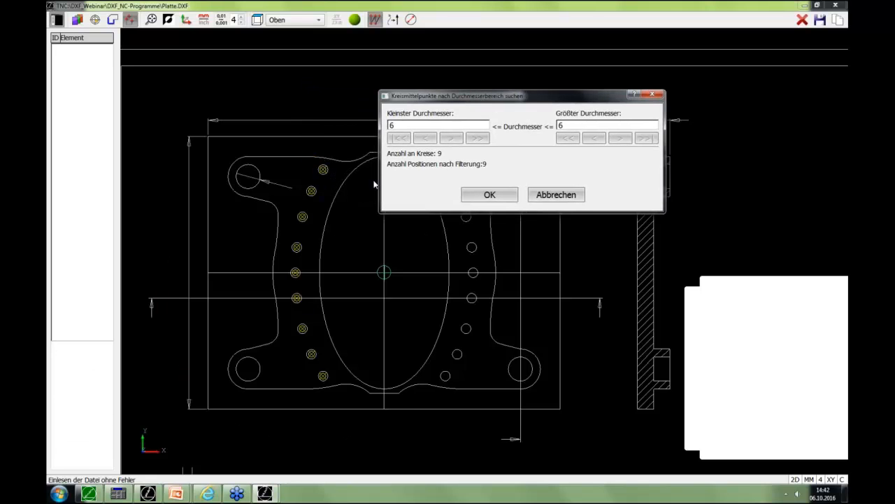
left_click(484, 196)
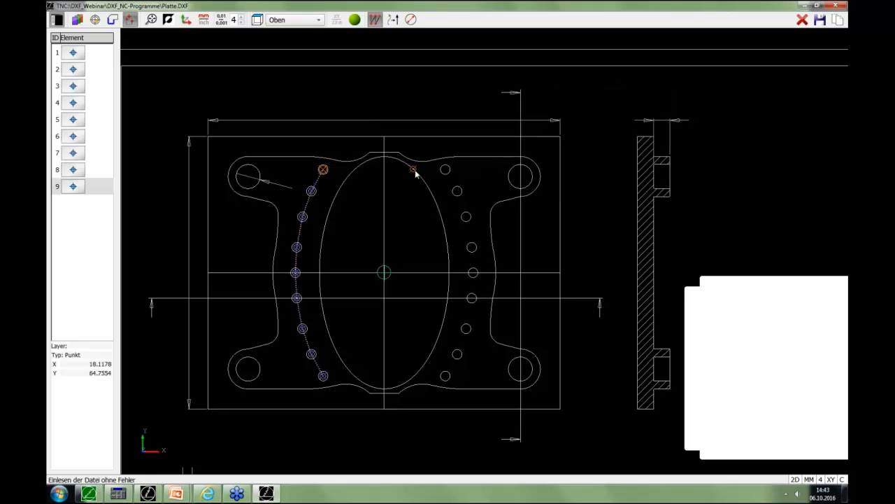
left_click_drag(410, 144, 494, 407)
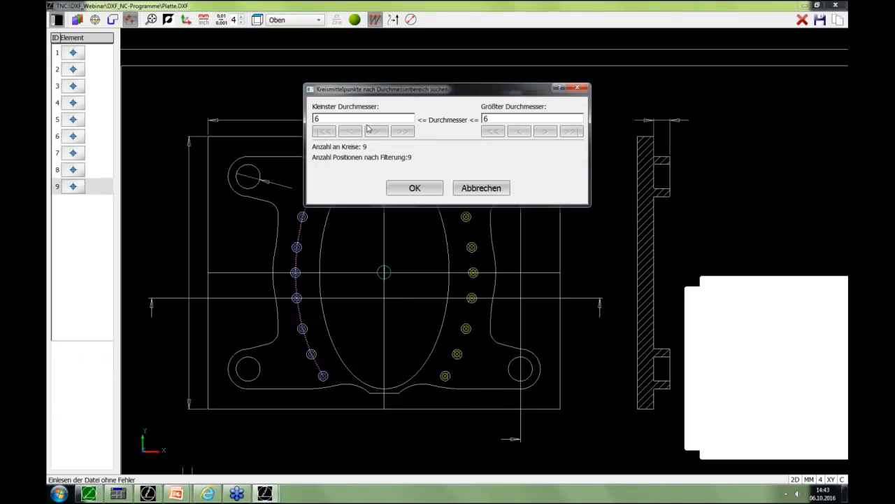
left_click(414, 189)
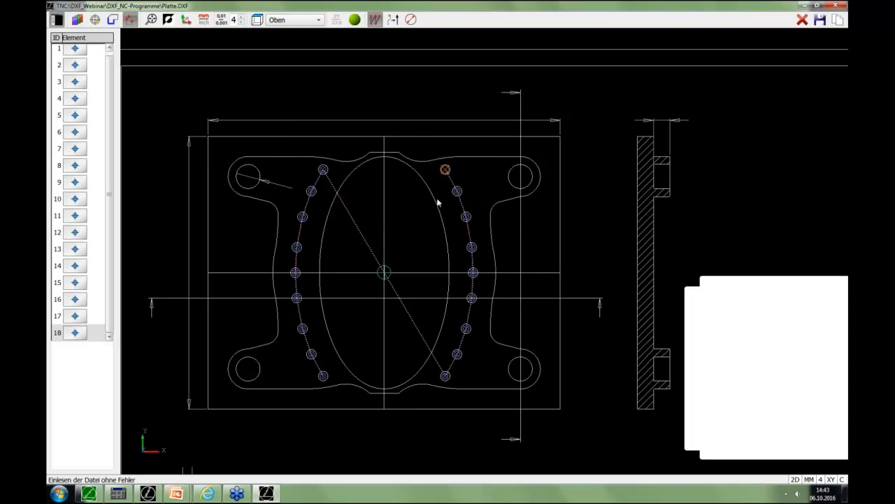
Hide and redisplay the tool path between the hole positions, and optimize their machining order
left_click(378, 20)
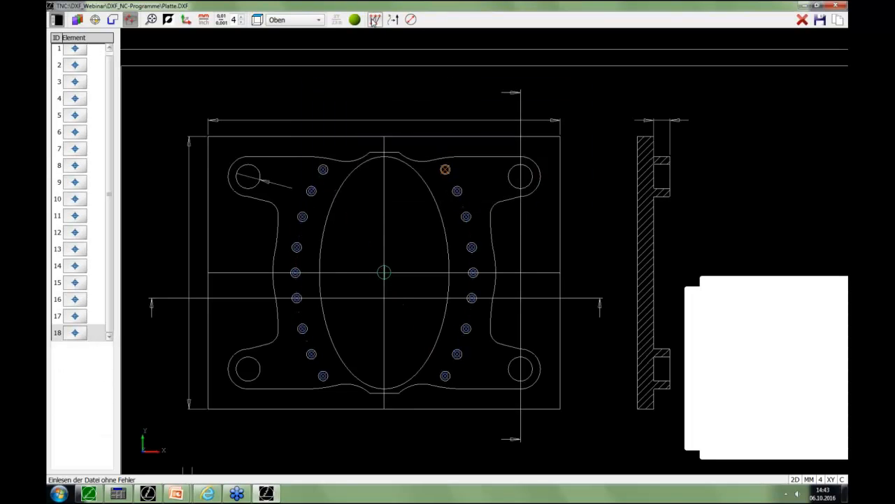
left_click(377, 20)
left_click(392, 20)
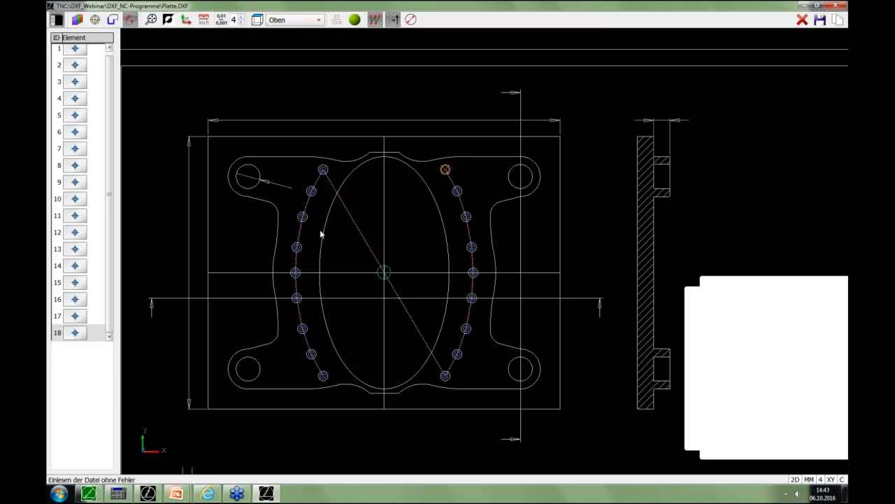
Clear the positions and window-select the lower four left, upper five right and upper five left 6 mm holes in turn
left_click(802, 19)
left_click_drag(344, 429, 259, 274)
left_click(415, 188)
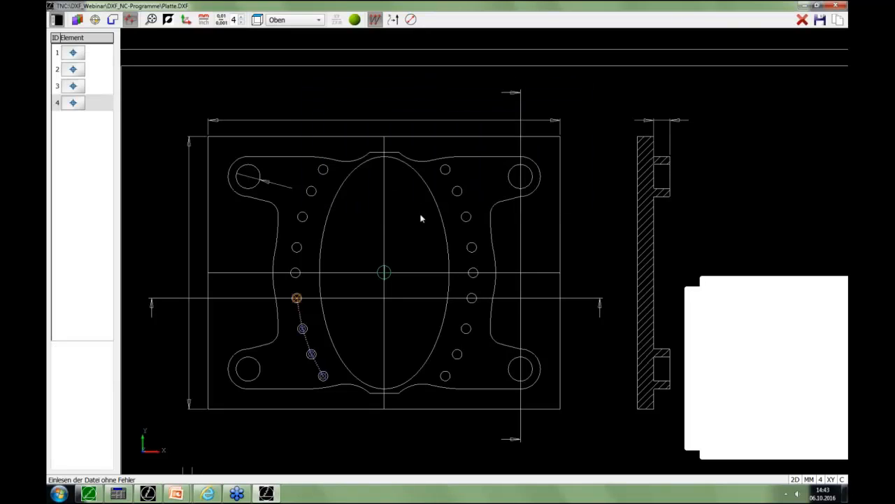
left_click_drag(408, 154, 519, 283)
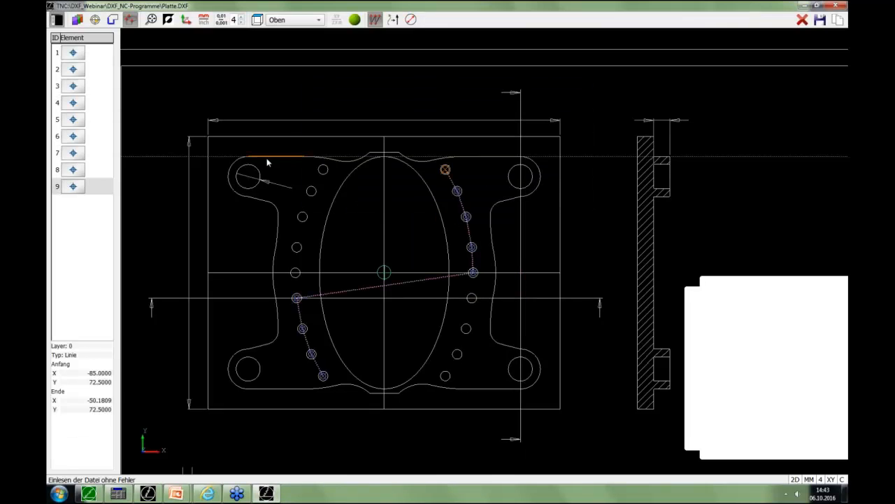
left_click_drag(262, 149, 353, 292)
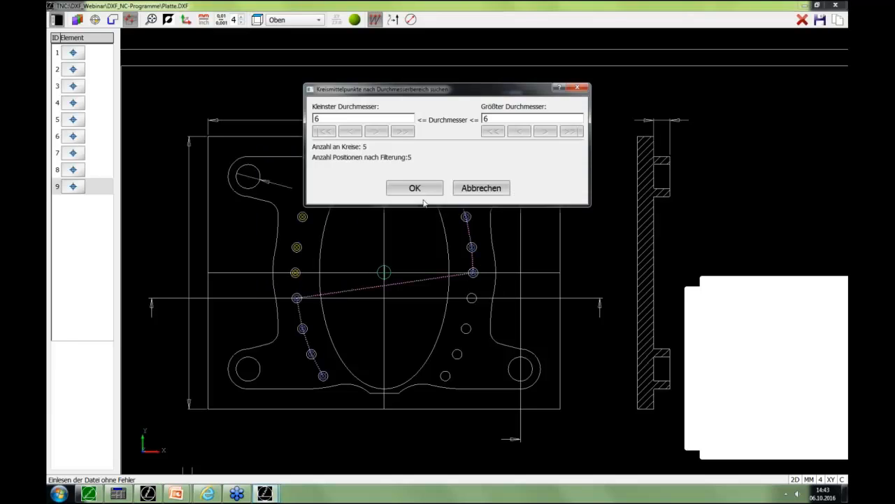
left_click(415, 187)
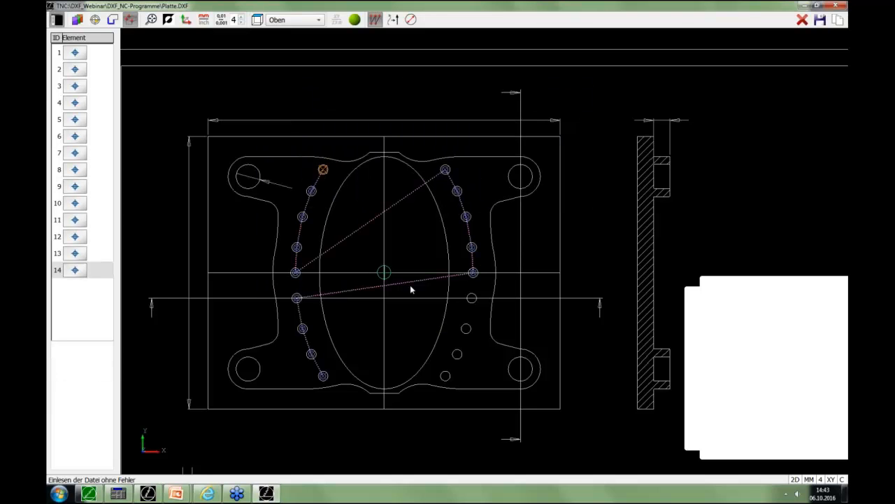
Add the four remaining lower-right 6 mm holes individually and optimize the tool path through all positions
left_click(467, 333)
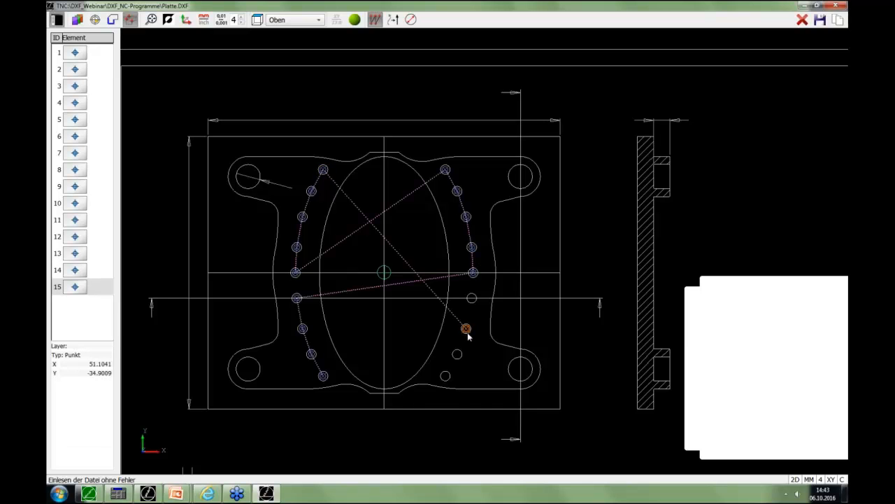
left_click(473, 305)
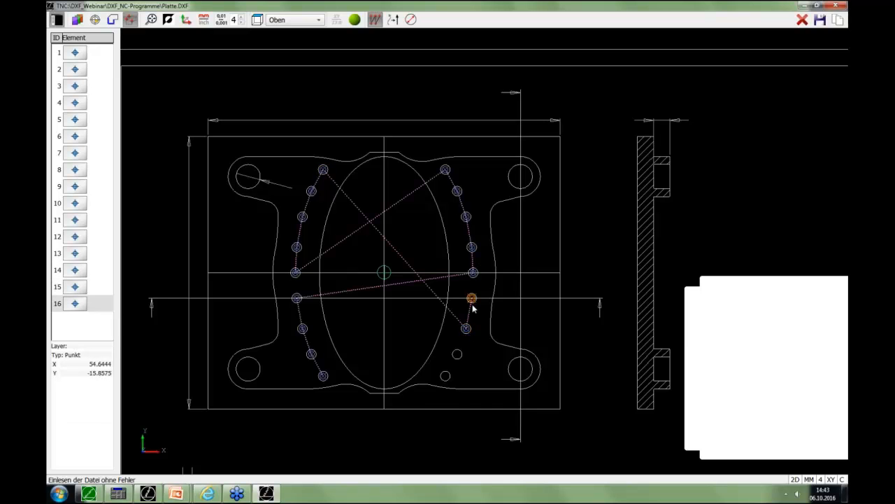
left_click(459, 355)
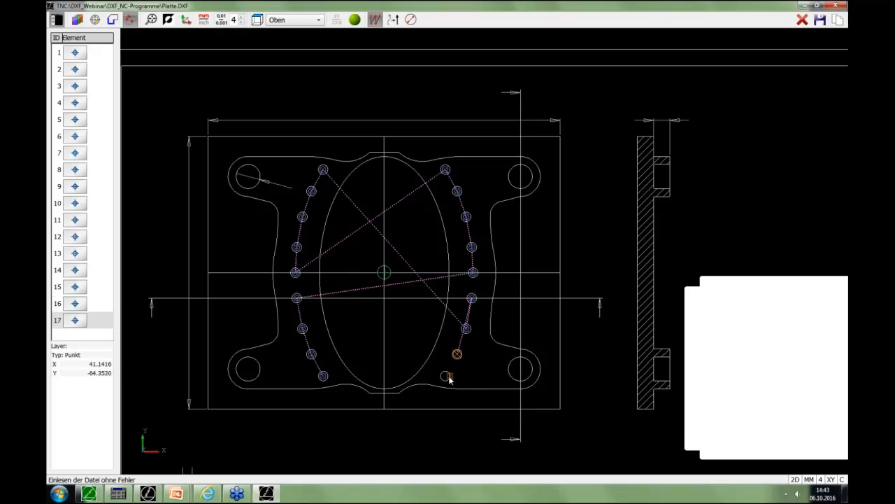
left_click(450, 378)
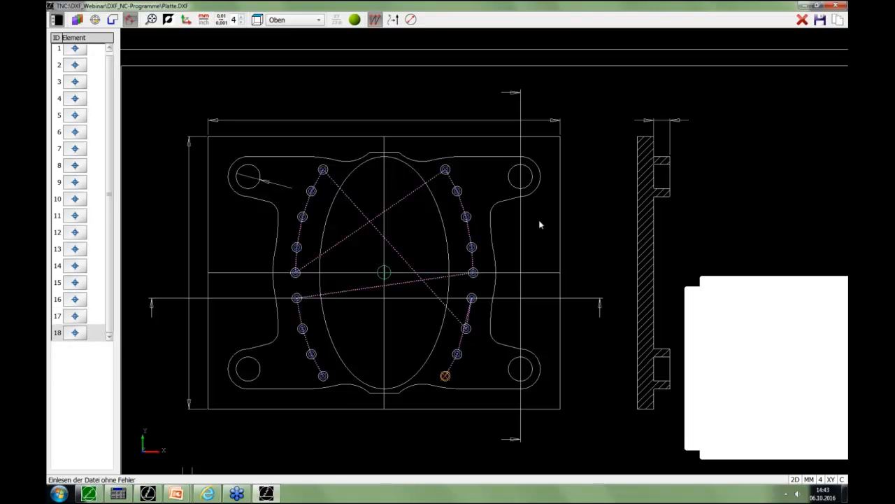
left_click(394, 20)
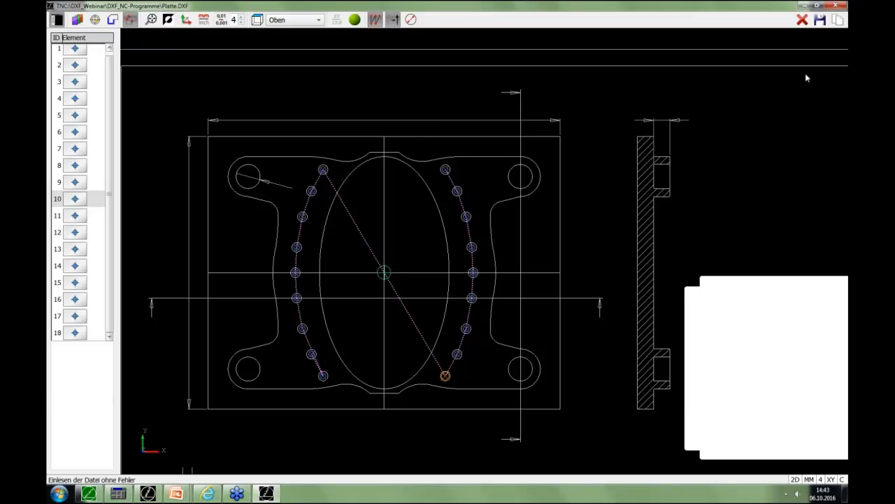
Save the positions as D6.PNT in DXF_Webinar\DXF_NC-Programme, overwriting the existing file, and clear the selection
left_click(820, 20)
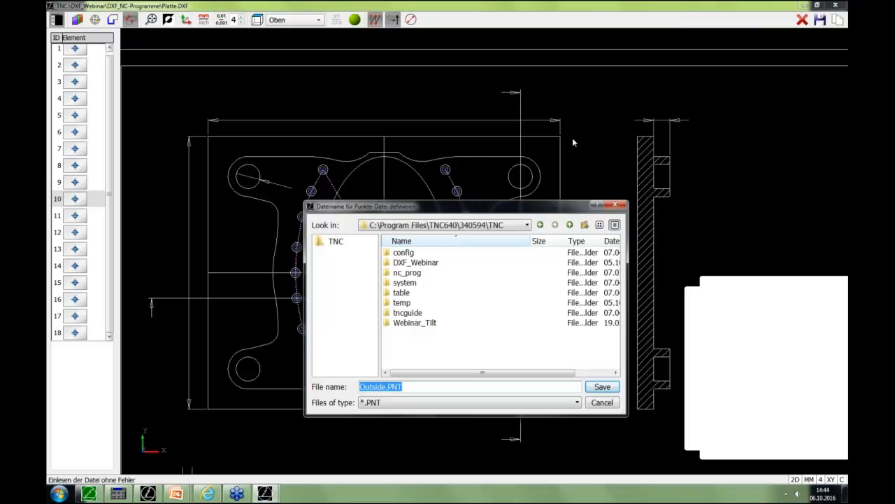
double_click(419, 262)
double_click(427, 256)
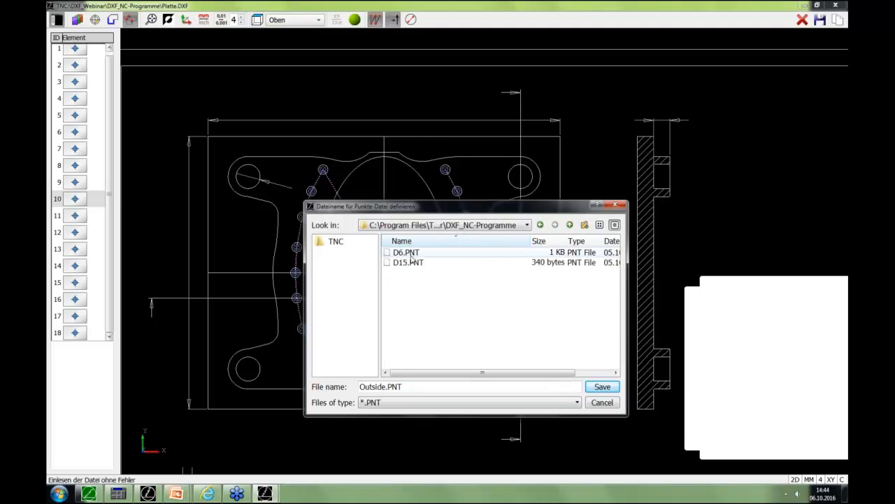
left_click(408, 253)
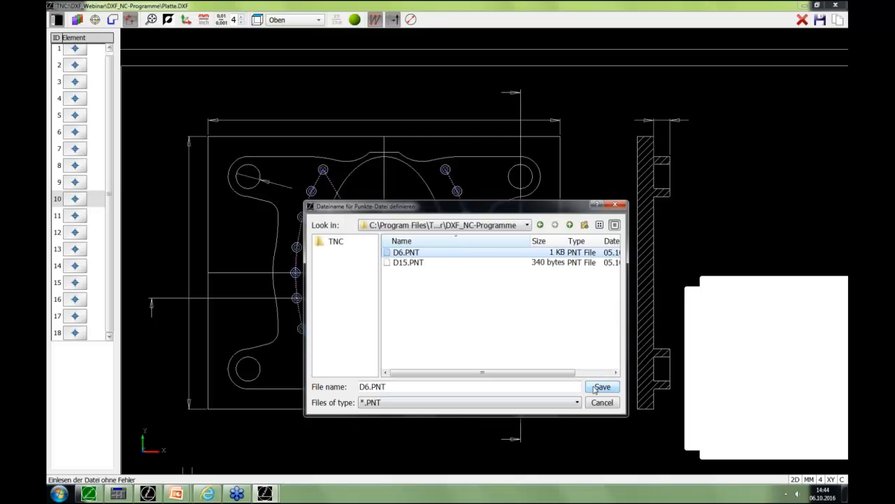
left_click(595, 388)
left_click(480, 328)
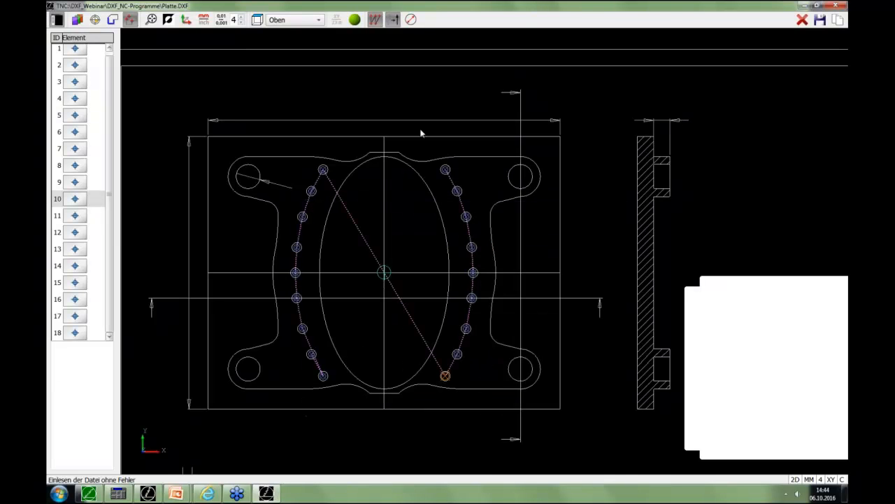
left_click(520, 174)
left_click(802, 20)
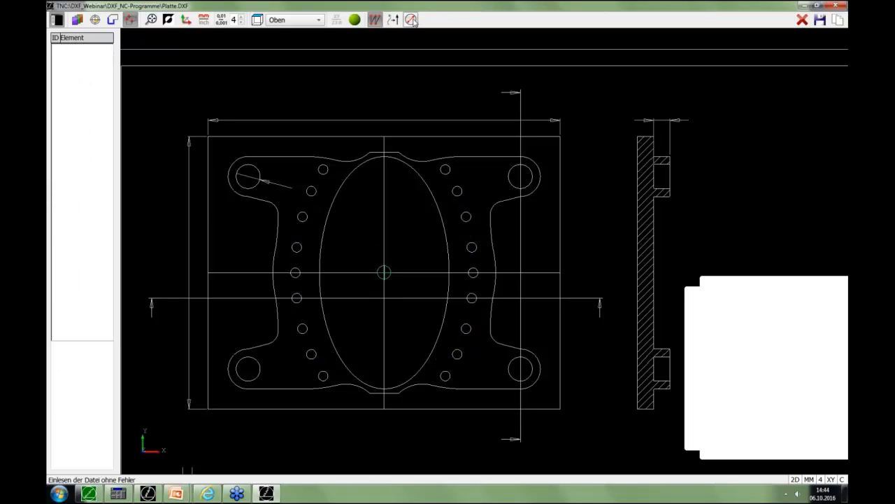
Pick the four large corner holes clockwise from the upper left and save their positions as D15.PNT, overwriting the existing file
left_click(257, 188)
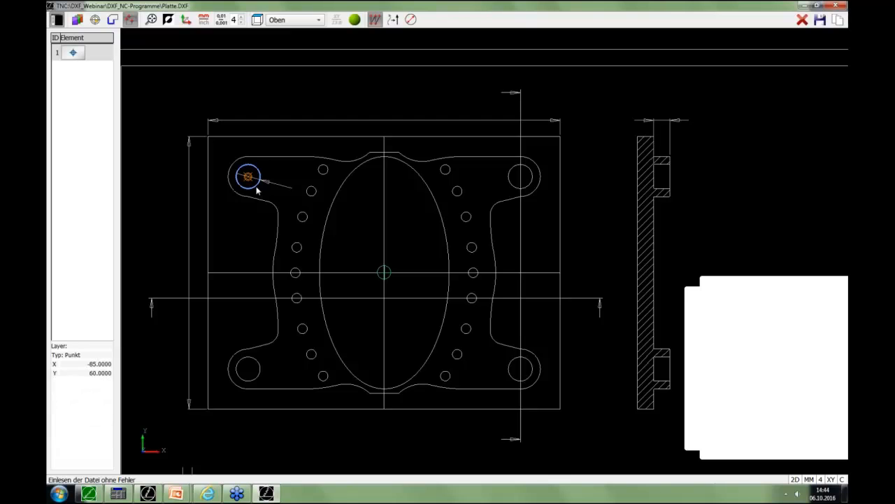
left_click(515, 187)
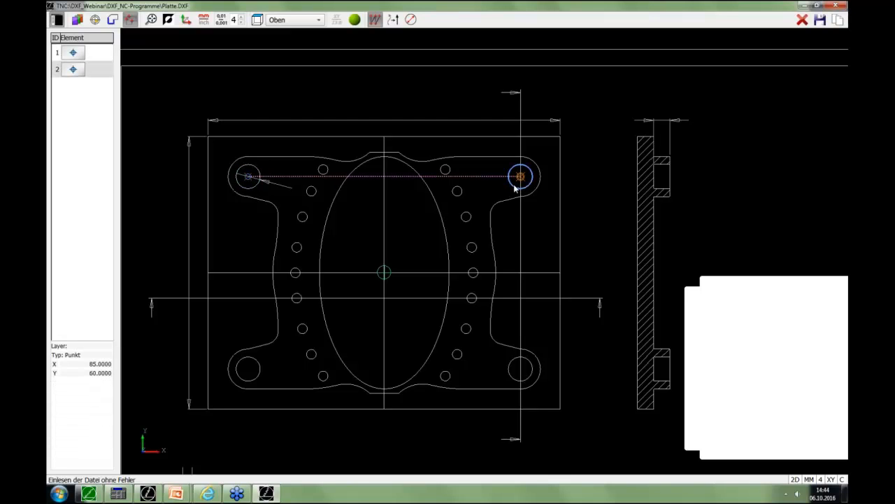
left_click(516, 368)
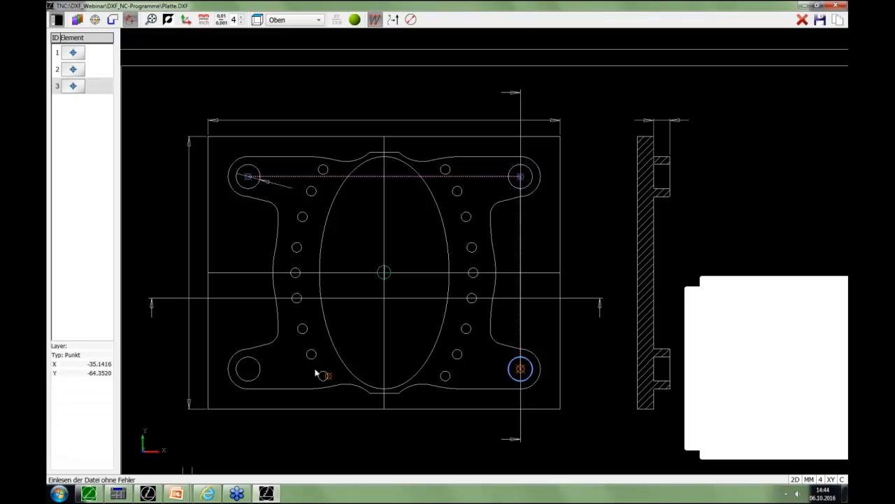
left_click(253, 366)
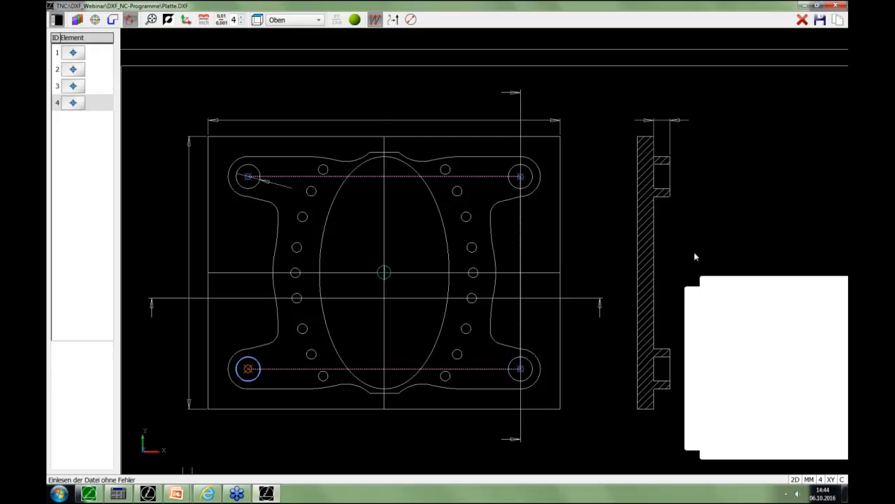
left_click(820, 21)
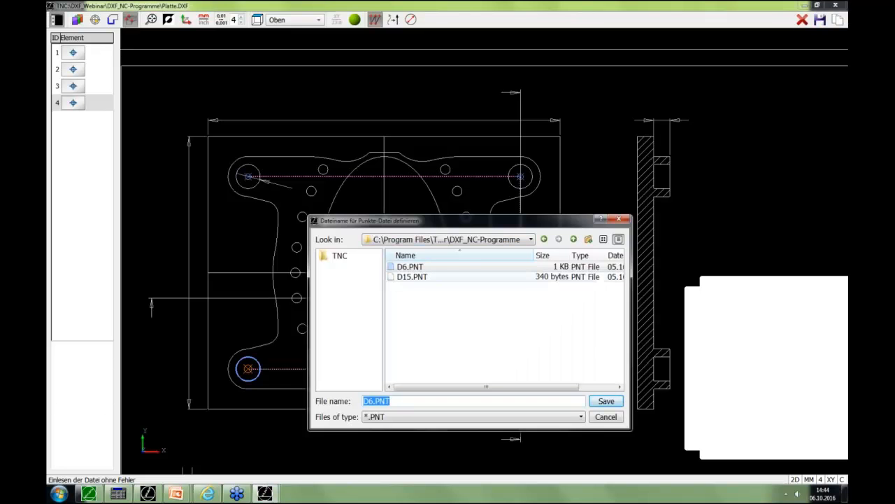
double_click(411, 277)
left_click(486, 340)
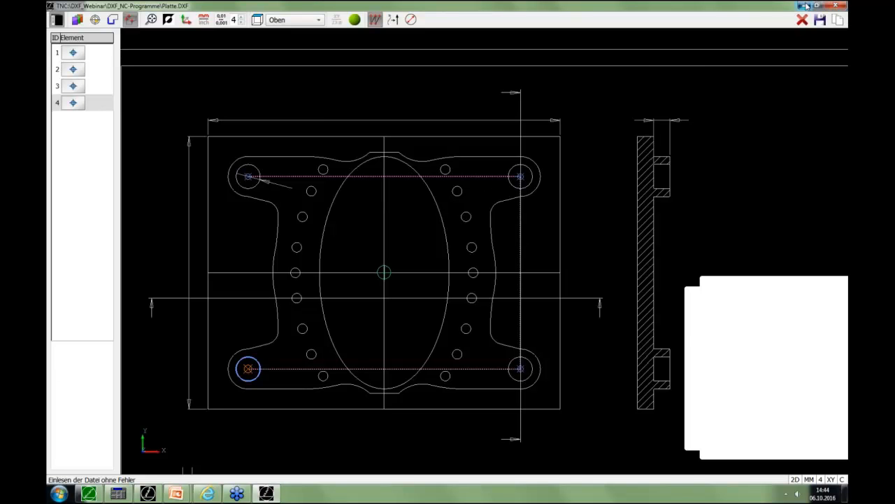
Return to Programming mode on the TNC640 and show all file types in the DXF_NC-Programme folder
left_click(806, 5)
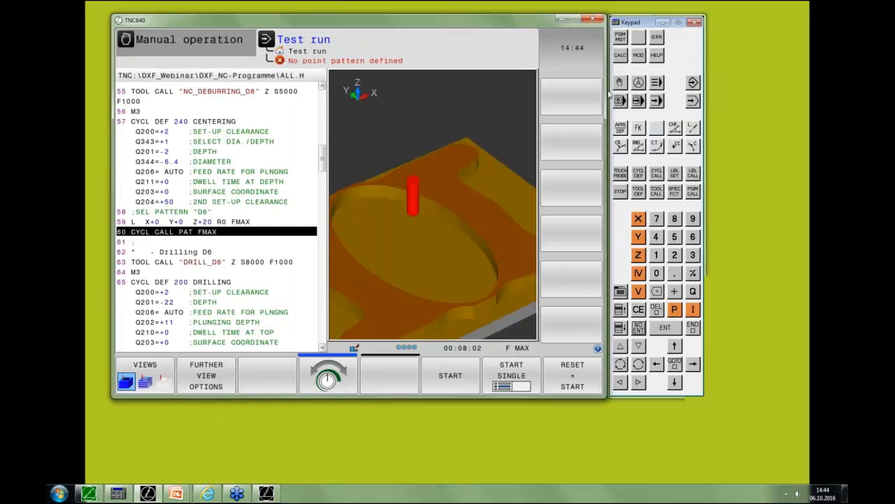
left_click(692, 81)
left_click(620, 38)
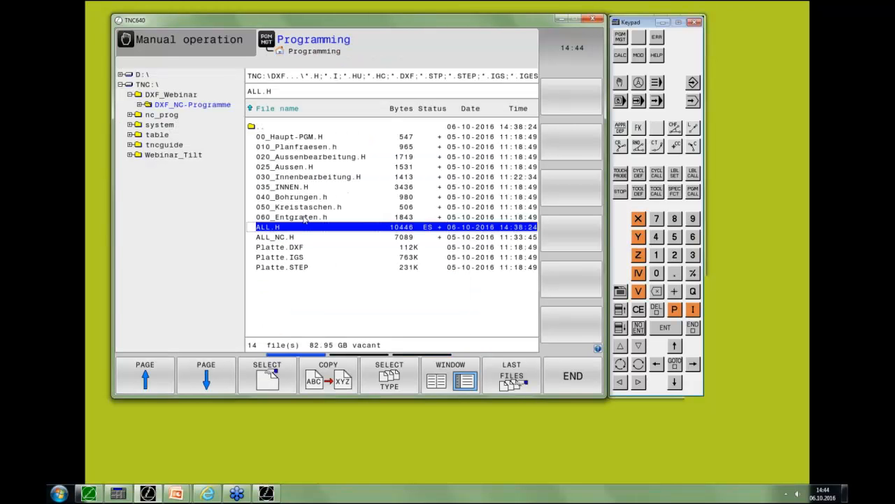
left_click(411, 380)
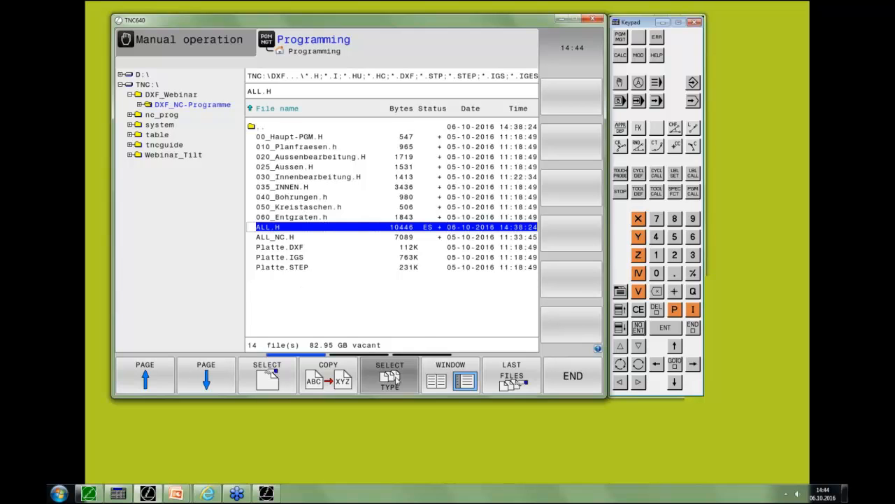
left_click(145, 376)
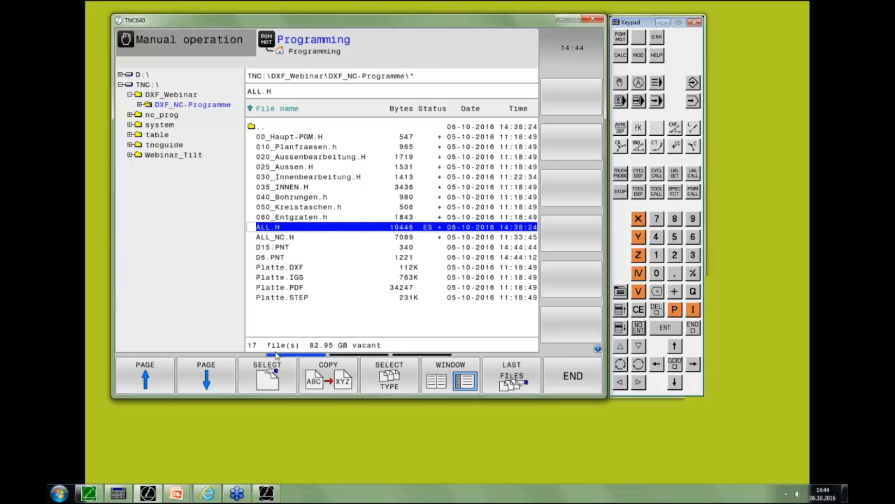
Open the point tables D6.PNT and D15.PNT in turn to inspect their coordinates, closing each one
double_click(270, 258)
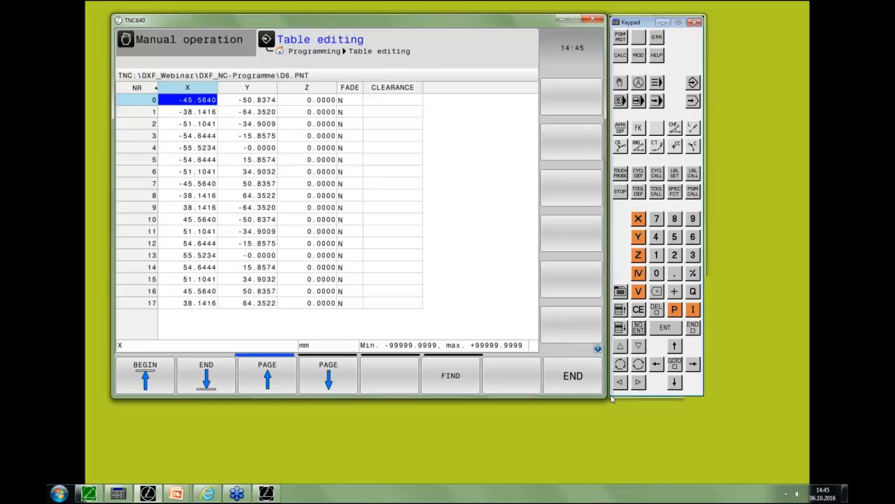
left_click(574, 381)
double_click(270, 247)
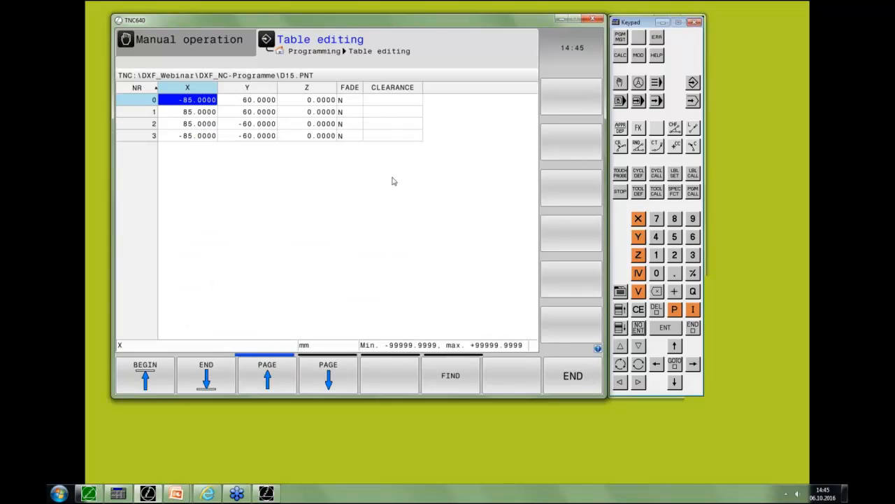
left_click(564, 375)
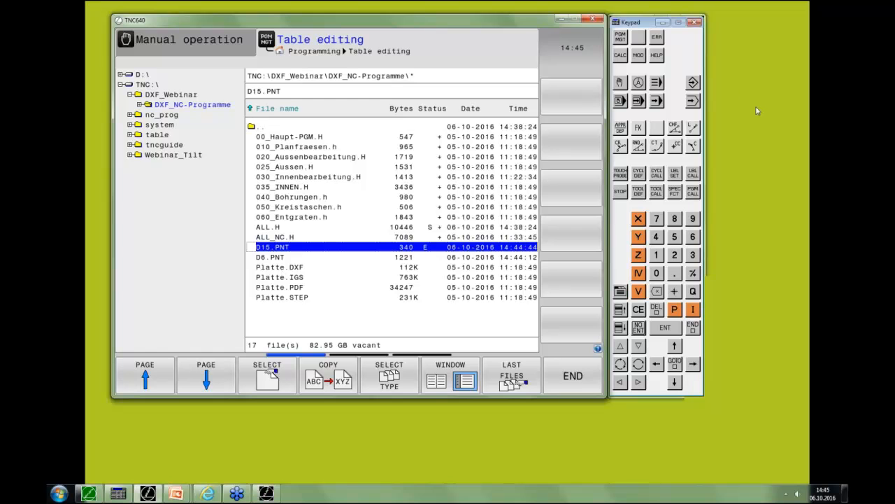
In ALL.H, insert a SEL PATTERN block for DXF_Webinar\DXF_NC-Programme\D6.PNT below the commented "D6" pattern line in the Centering section
left_click(692, 83)
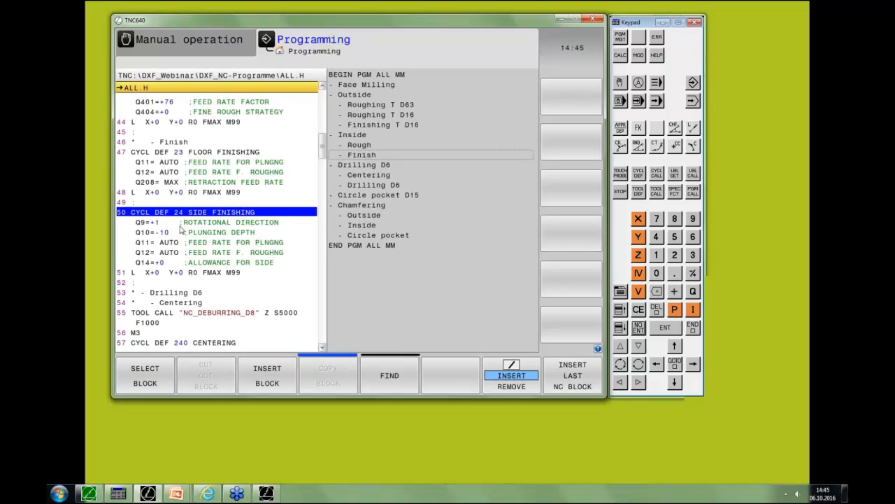
key("Down")
key("Down")
key("Down")
key("Down")
key("Down")
key("Down")
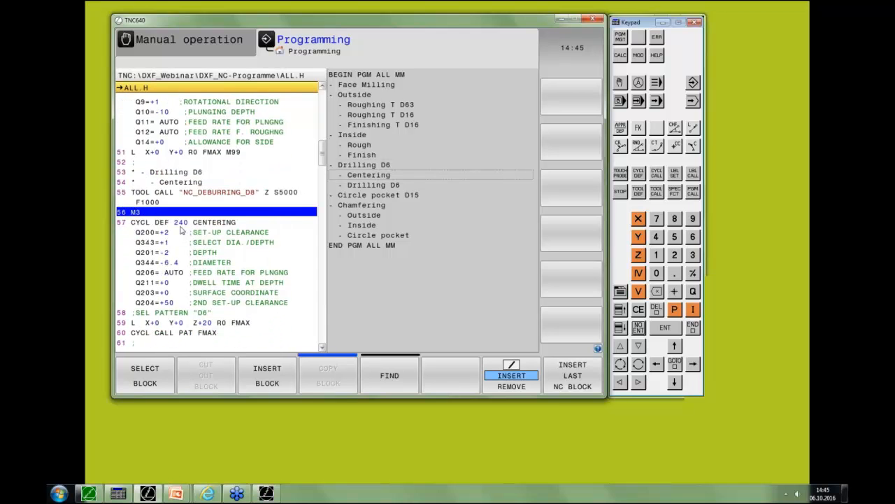
key("Down")
key("Down")
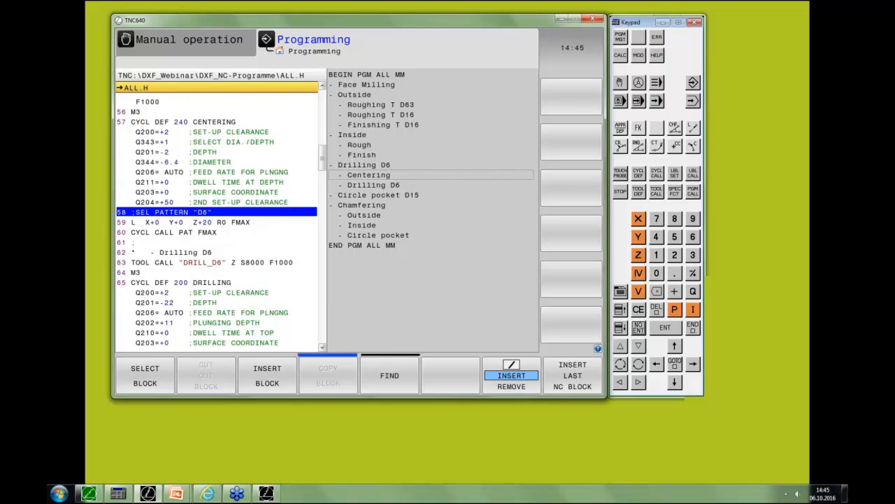
left_click(692, 193)
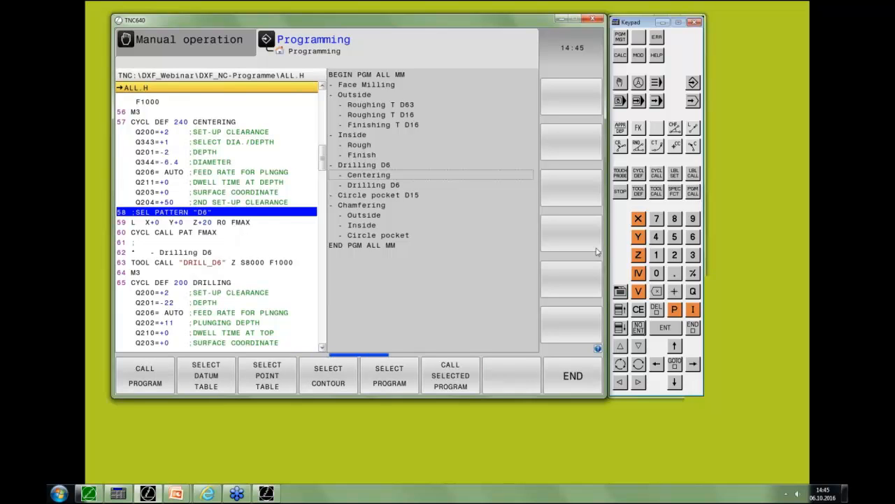
left_click(269, 375)
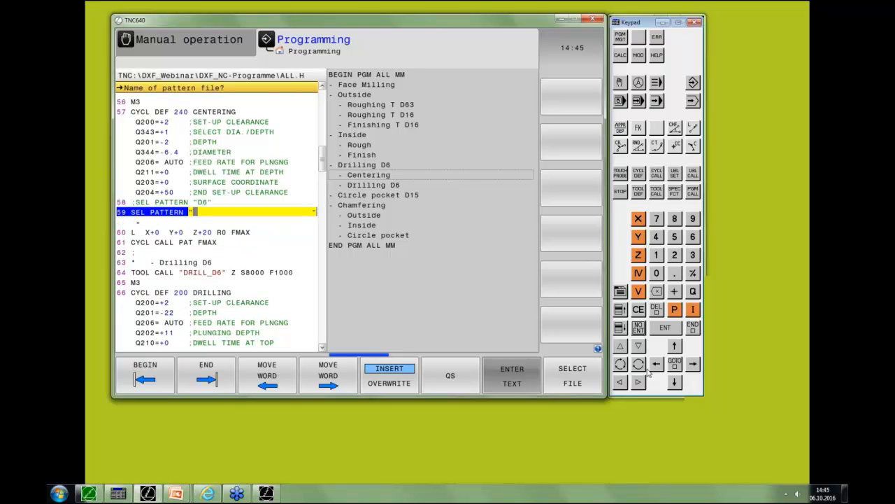
left_click(555, 387)
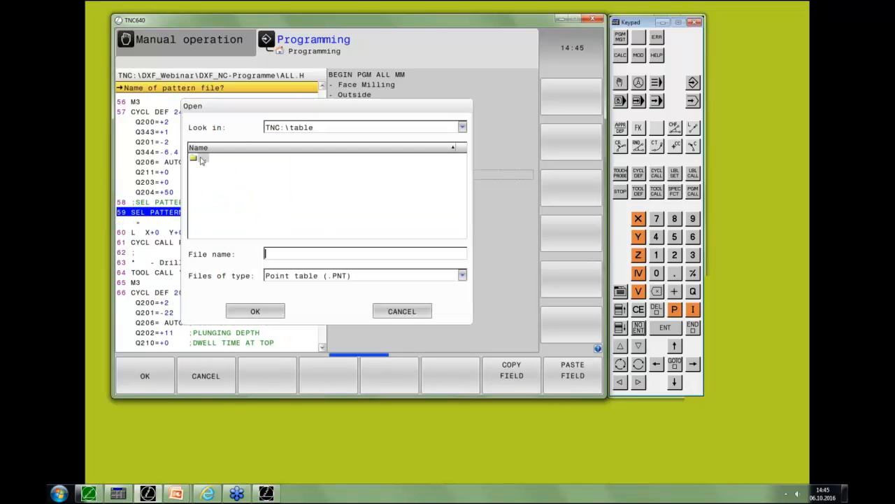
double_click(210, 161)
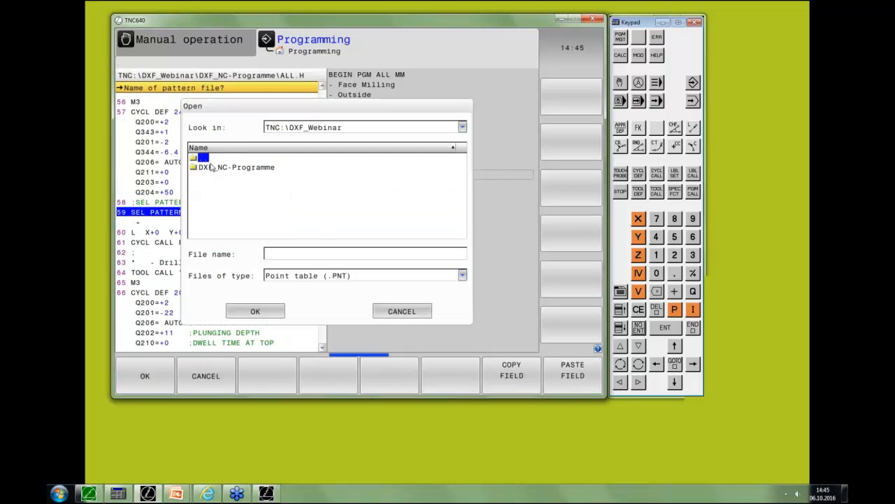
double_click(213, 168)
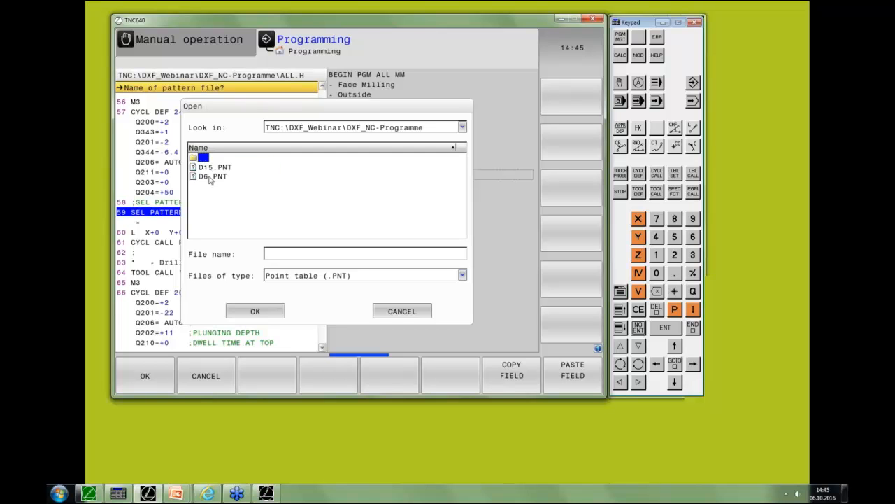
left_click(212, 176)
left_click(256, 312)
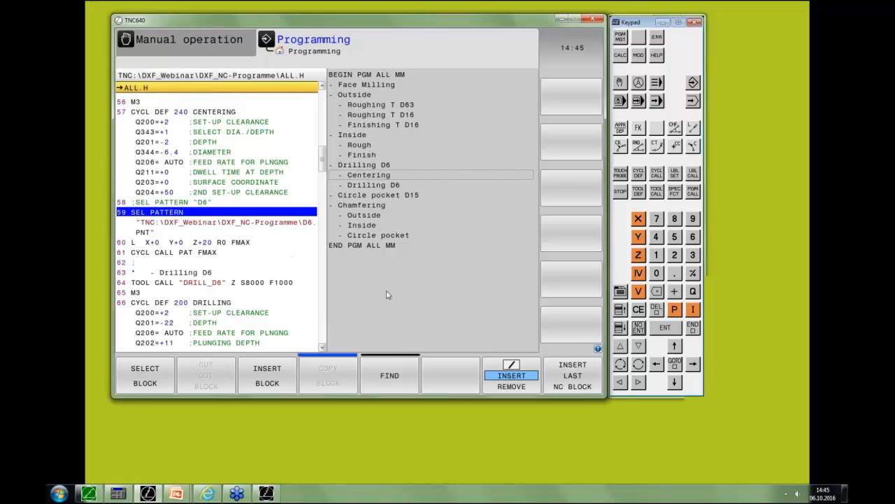
Insert a SEL PATTERN block for DXF_Webinar\DXF_NC-Programme\D15.PNT below the commented "D15" pattern line in the Circle pocket D15 section
key("Down")
key("Down")
key("Down")
key("Down")
key("Down")
key("Down")
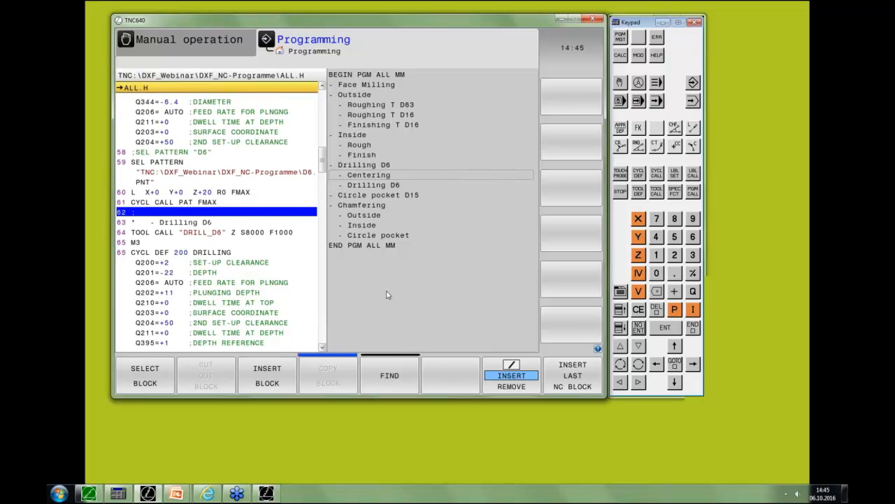
key("Down")
key("Down")
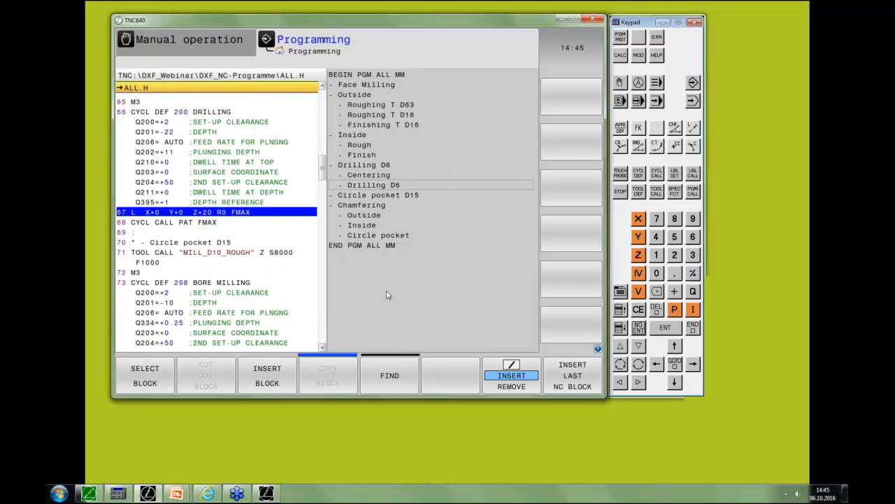
key("Down")
key("Down")
key("Down")
key("Down")
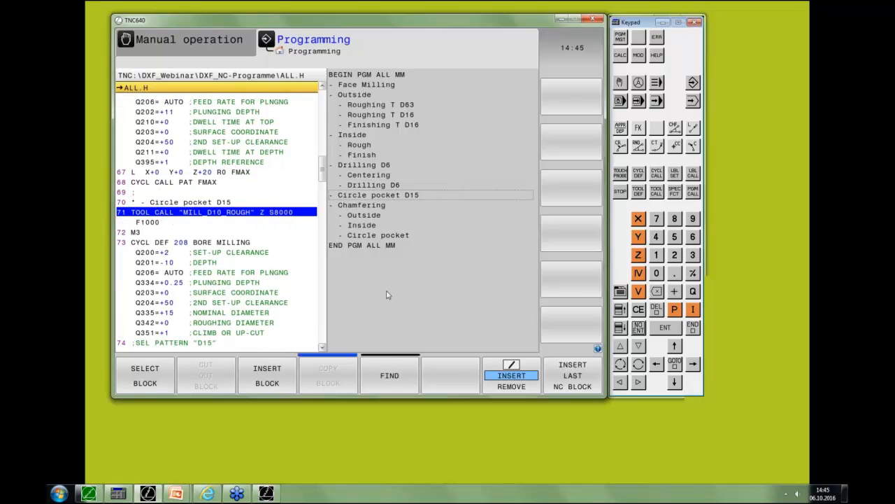
key("Down")
key("Down")
key("Down")
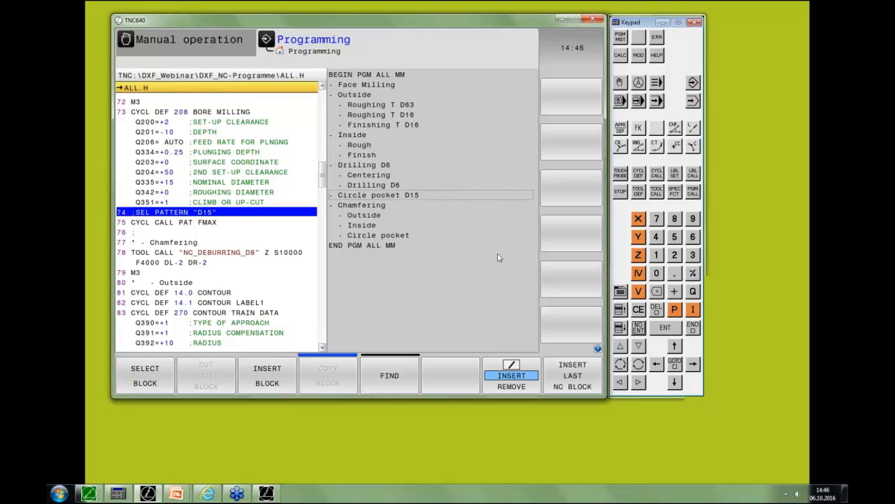
left_click(692, 190)
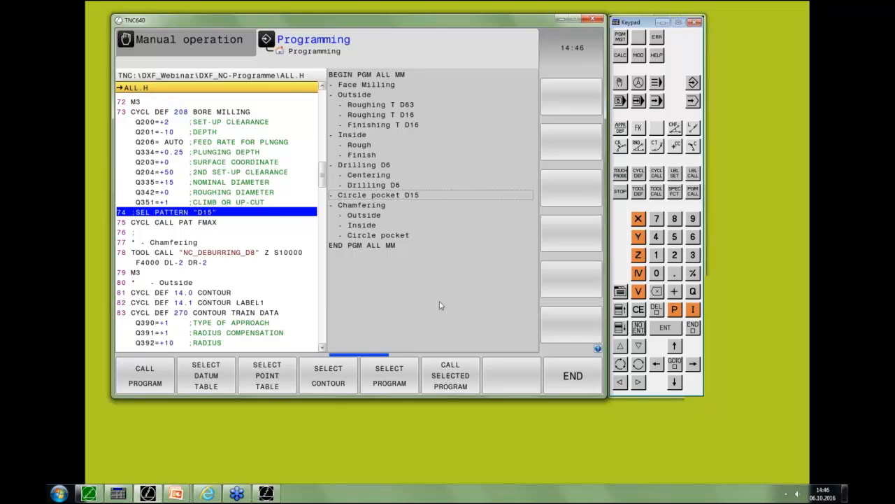
left_click(262, 372)
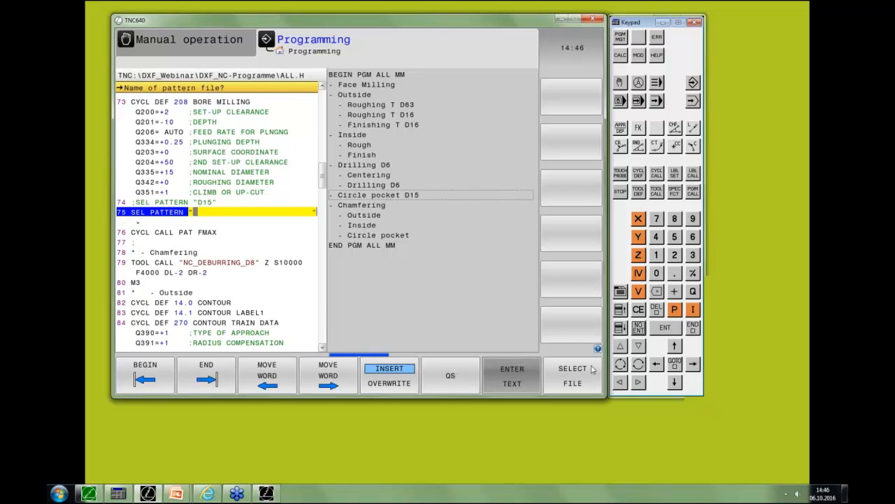
left_click(592, 368)
left_click(200, 160)
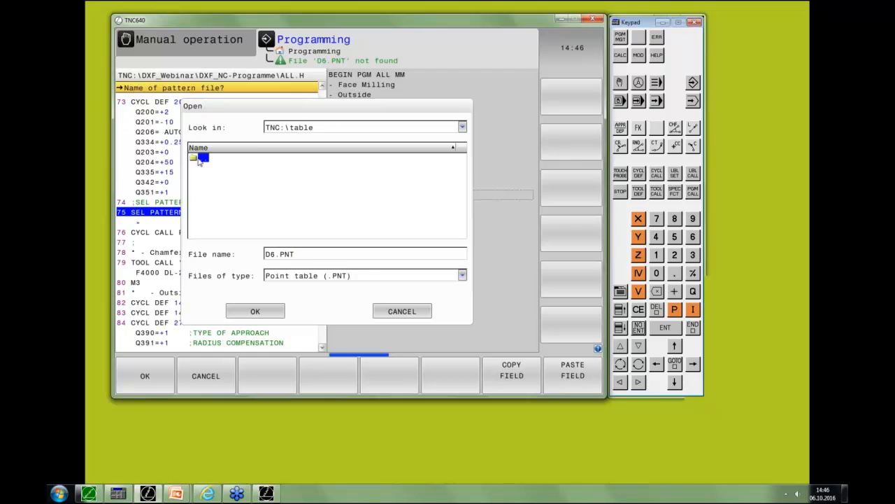
double_click(200, 160)
double_click(213, 161)
double_click(214, 168)
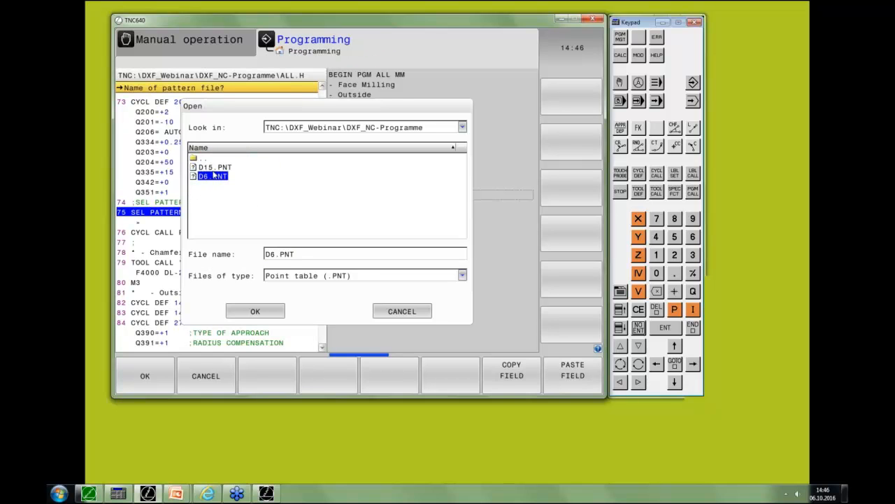
left_click(216, 167)
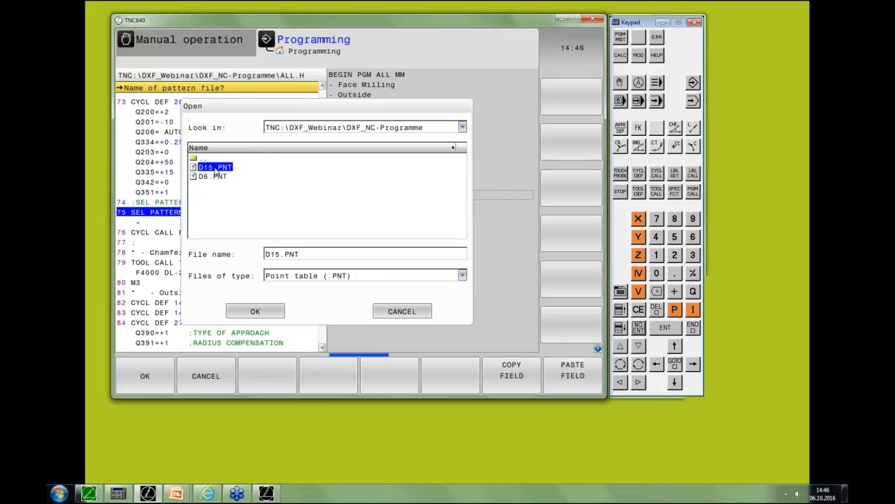
left_click(256, 311)
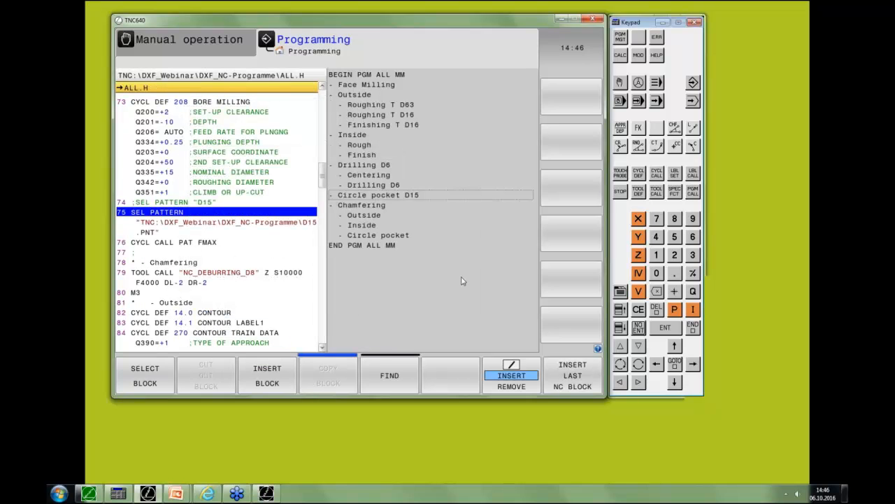
Review the blocks around the D15 pattern selection, from the bore milling cycle to the pattern call
key("Down")
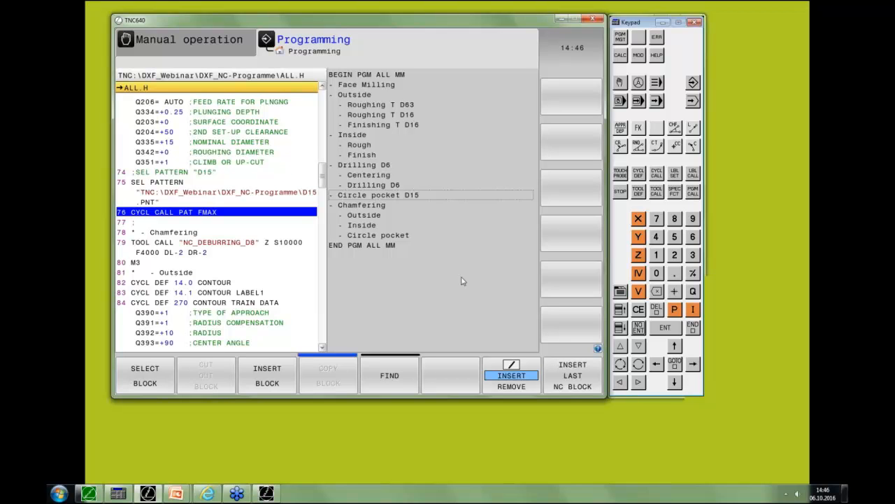
key("Up")
key("Up")
key("Up")
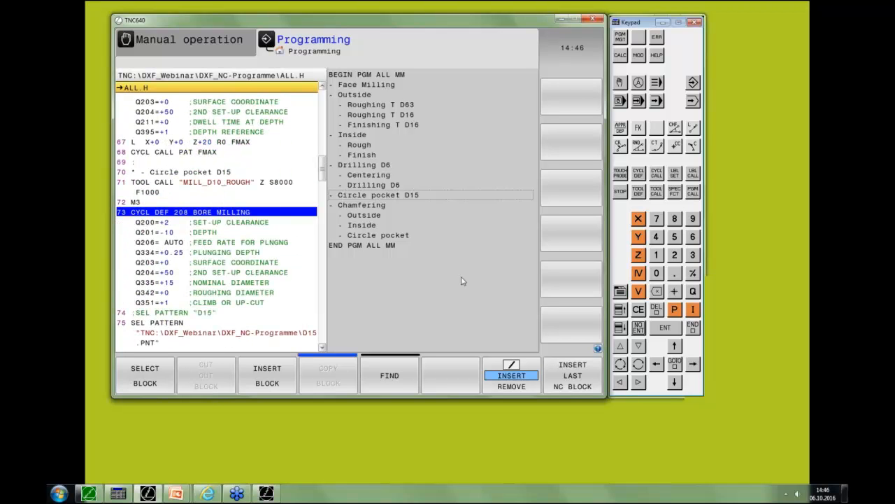
key("Down")
key("Down")
key("Down")
key("Up")
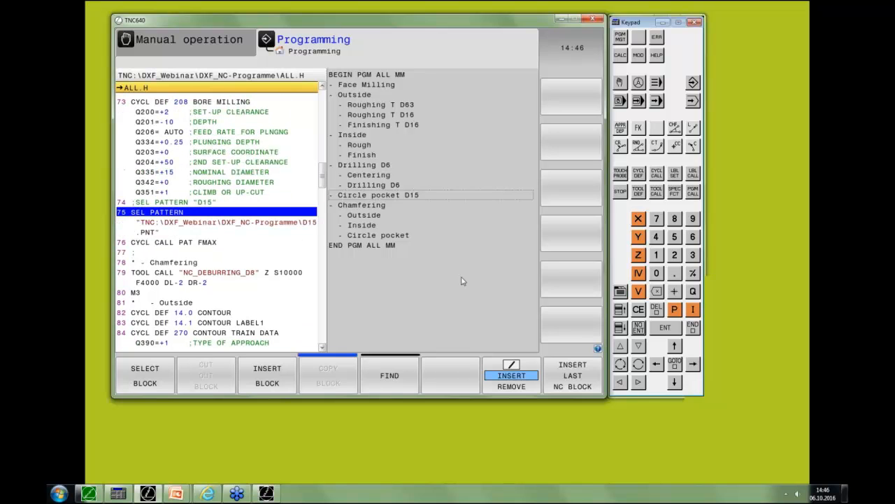
Review the ALL.H blocks from the D15 pattern selection through the Chamfering section to the commented "D15.PNT" pattern line
key("Right")
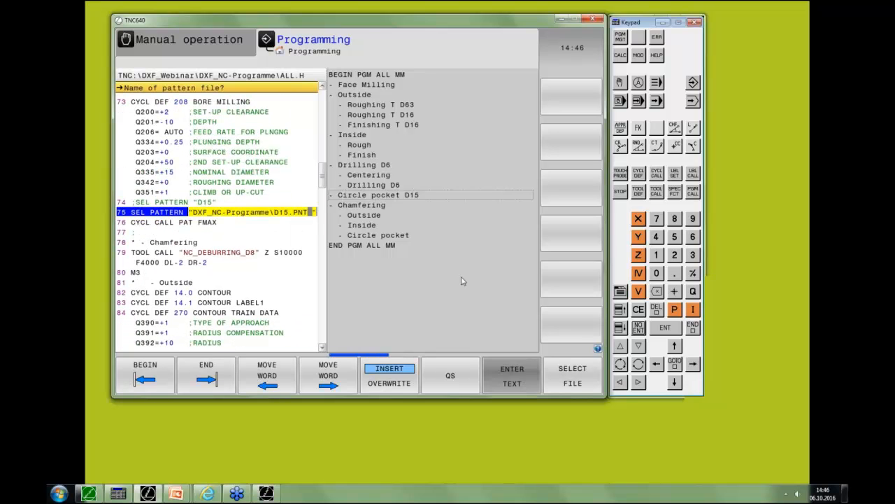
key("Return")
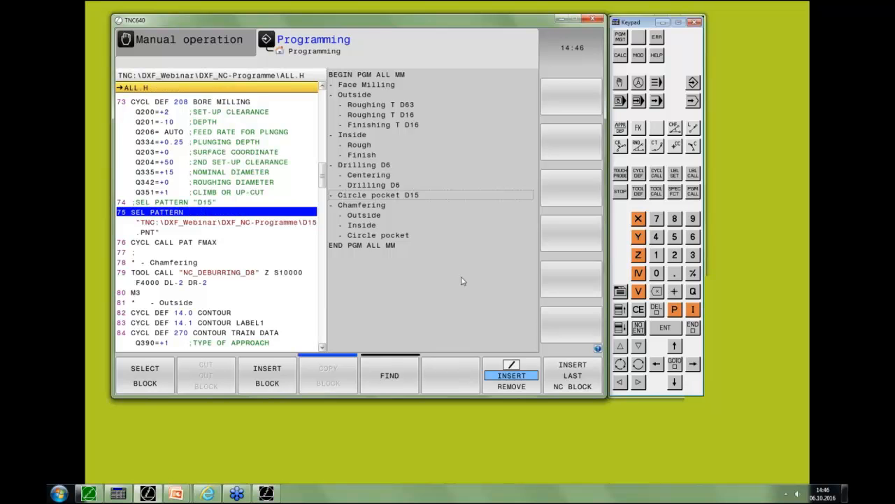
key("Down")
key("Down")
key("Down")
key("Down")
key("Down")
key("Down")
key("Down")
key("Down")
key("Down")
key("Down")
key("Down")
key("Down")
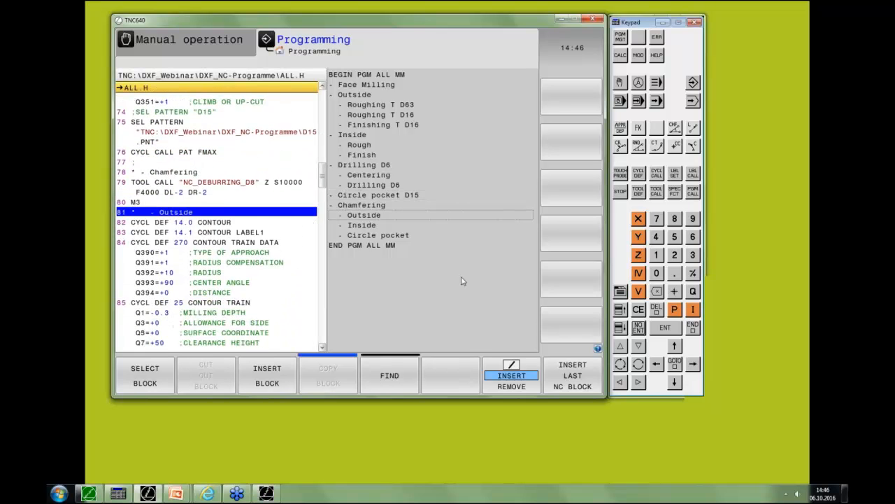
key("Down")
key("Down")
key("Down")
key("Down")
key("Down")
key("Down")
key("Down")
key("Down")
key("Down")
key("Down")
key("Down")
key("Down")
key("Down")
key("Down")
key("Down")
key("Down")
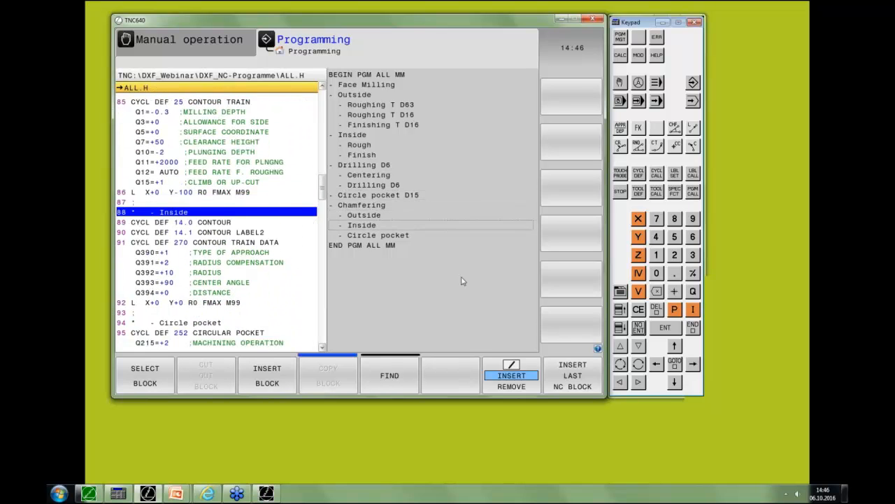
key("Up")
key("Up")
key("Up")
key("Up")
key("Up")
key("Up")
key("Up")
key("Up")
key("Up")
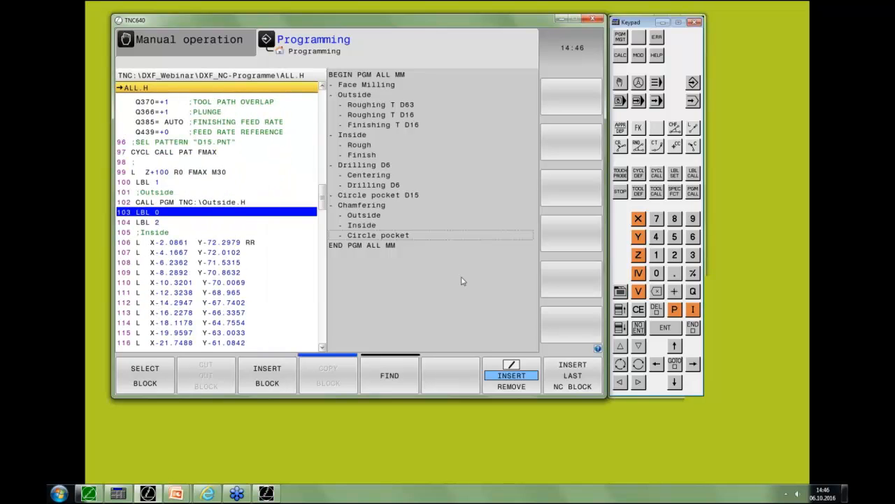
key("Down")
key("Down")
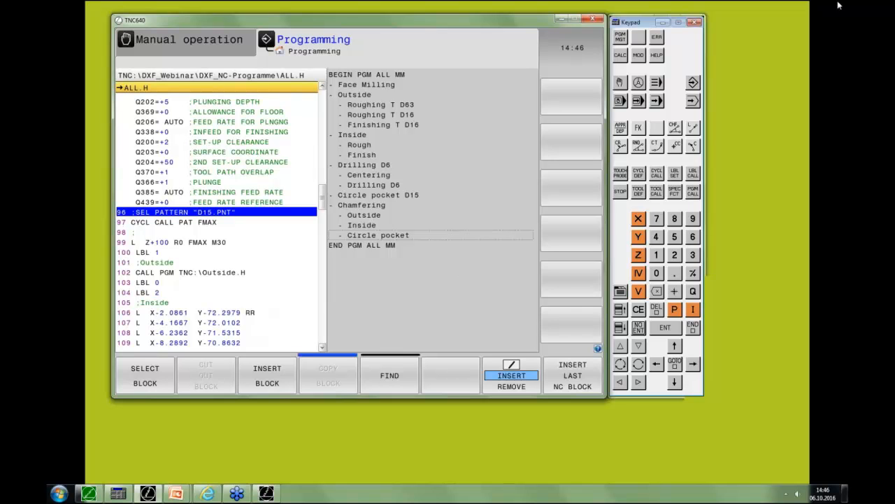
Reset and start the test run of ALL.H, and examine the chamfered inner and outer contour edges on the simulated plate
left_click(692, 100)
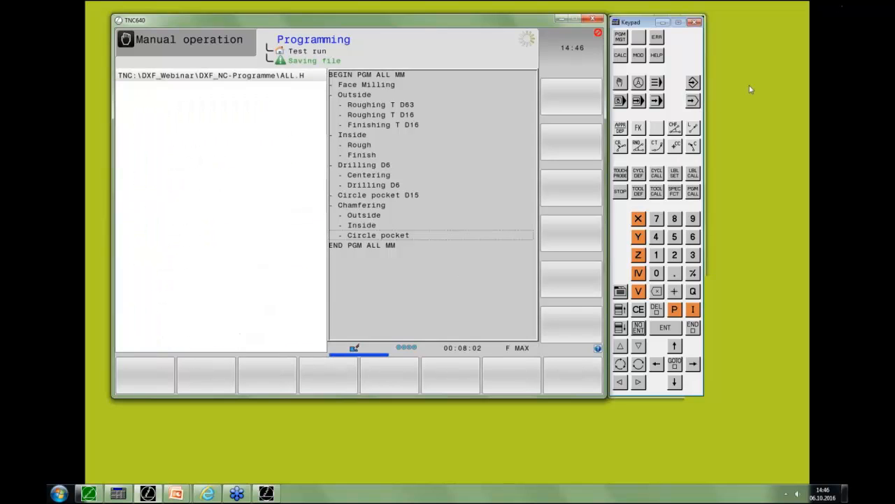
left_click(573, 376)
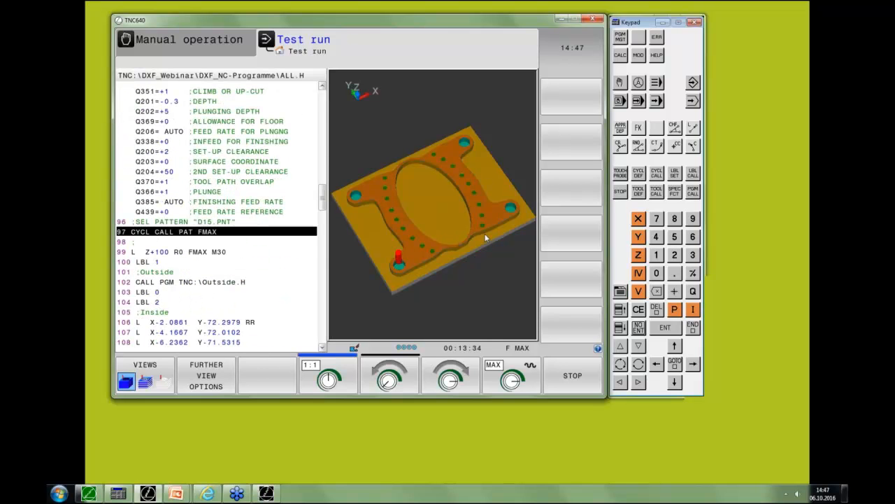
right_click_drag(471, 233, 464, 212)
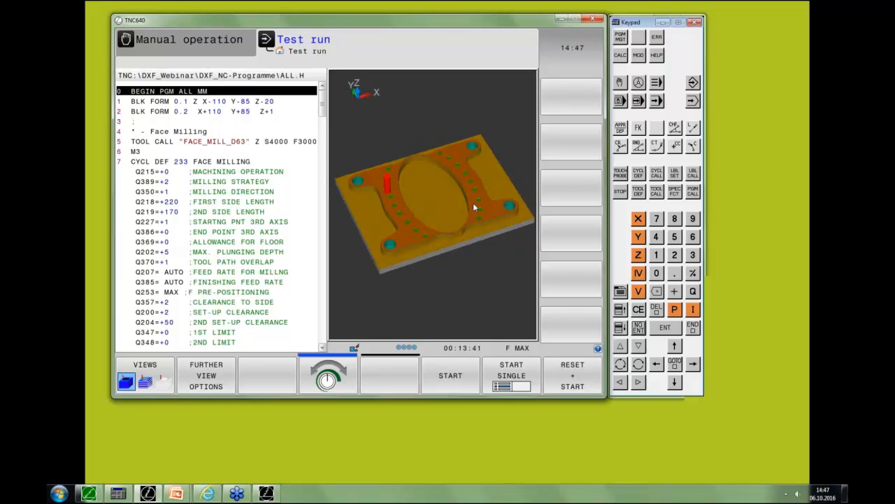
scroll(473, 202, "up", 5)
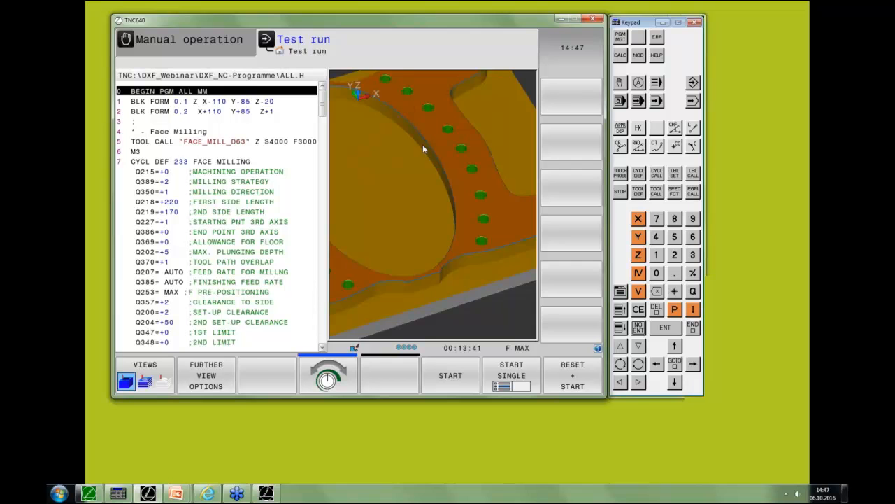
scroll(423, 144, "down", 5)
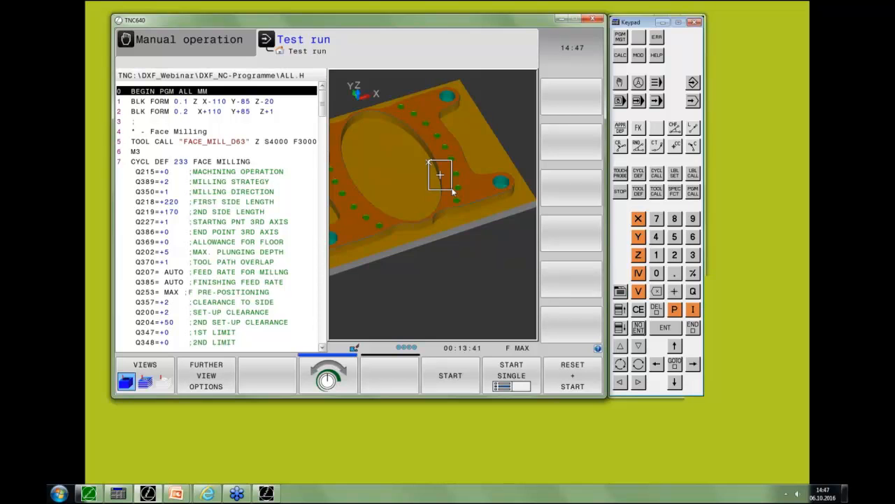
left_click_drag(453, 190, 452, 191)
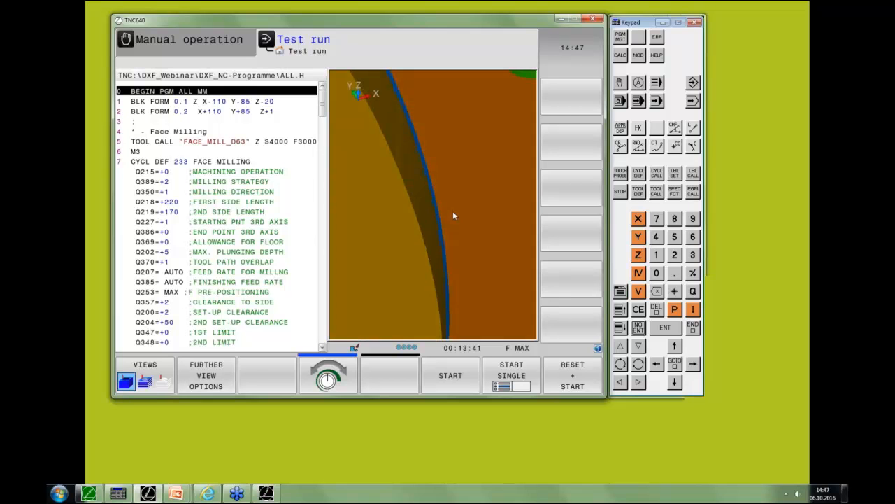
right_click_drag(452, 210, 457, 176)
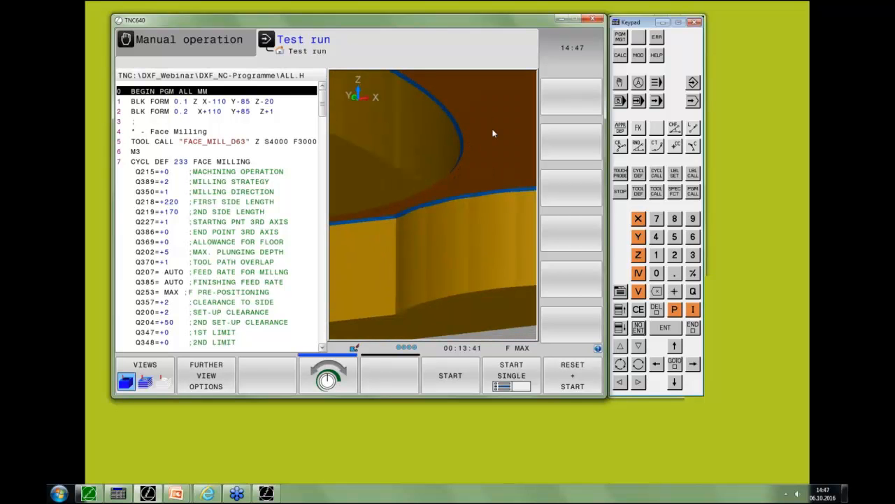
scroll(511, 172, "down", 5)
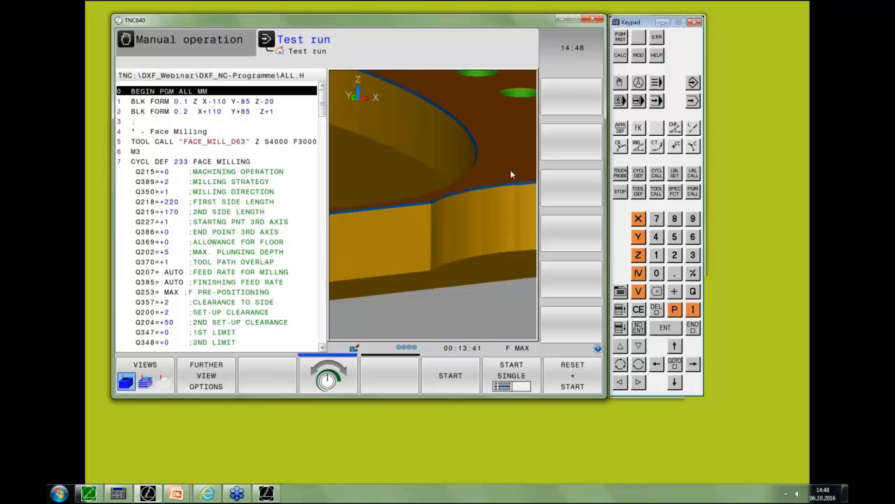
right_click_drag(500, 181, 480, 201)
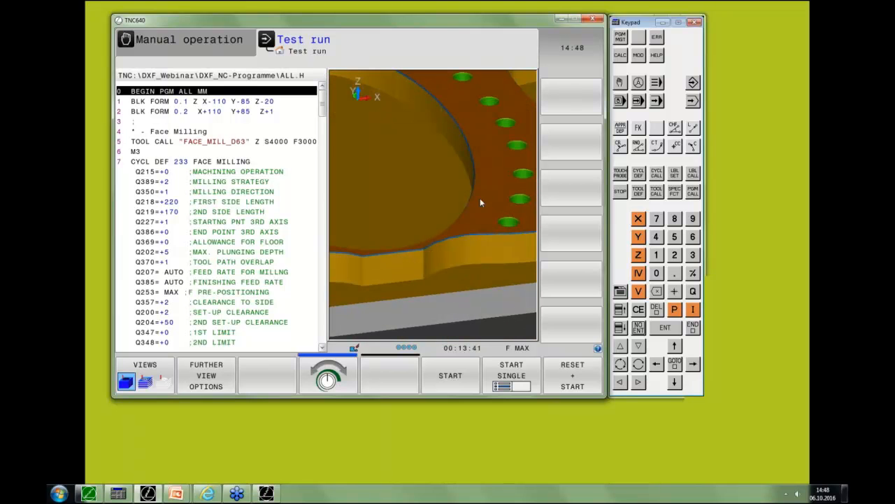
Switch to the CAD viewer with Platte.DXF, fit the whole drawing in view, and clear the selected drilling positions
left_click(266, 494)
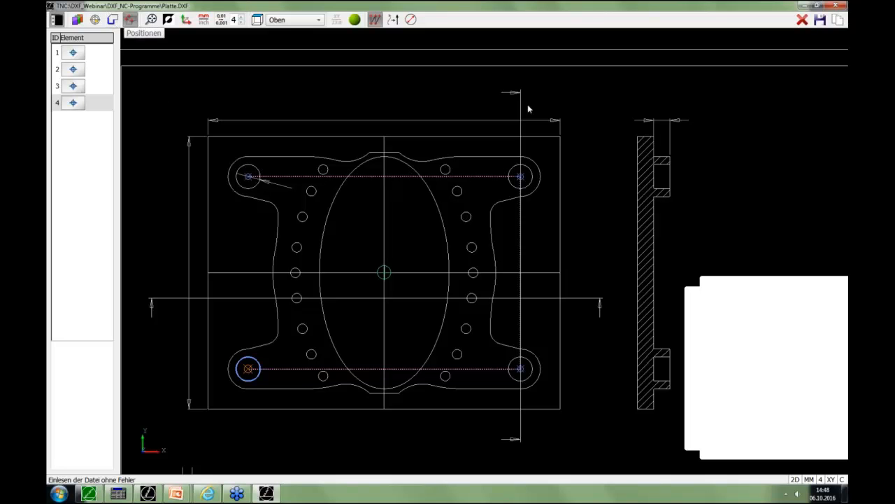
scroll(411, 196, "up", 1)
scroll(411, 200, "up", 8)
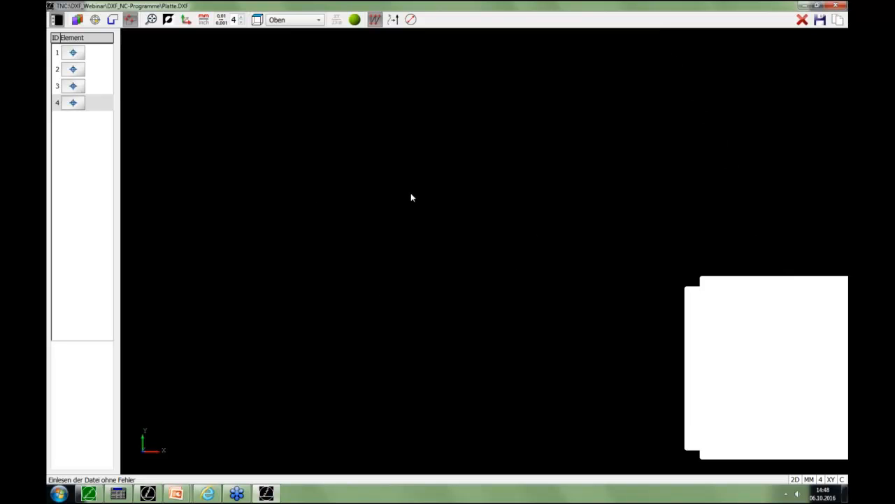
right_click(410, 197)
right_click(411, 197)
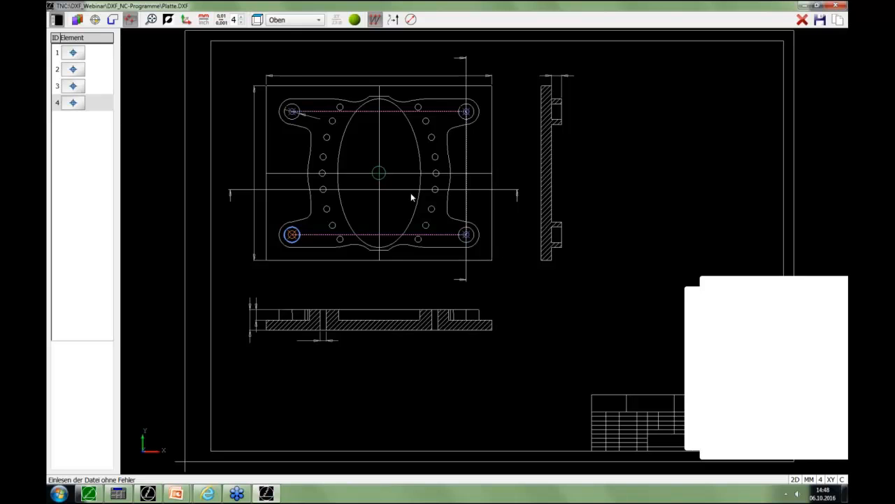
left_click(802, 21)
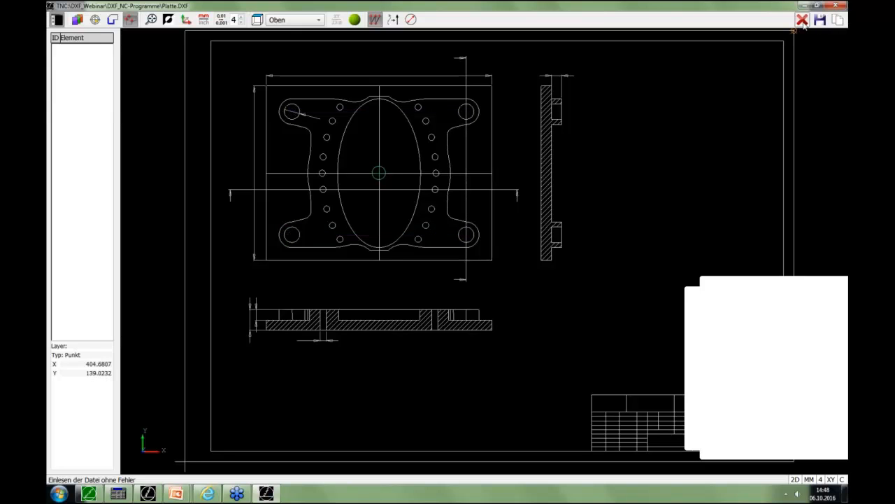
In contour selection mode, select the plate's complete outer contour, starting with the upper straight line beside the upper-left hole
left_click(113, 20)
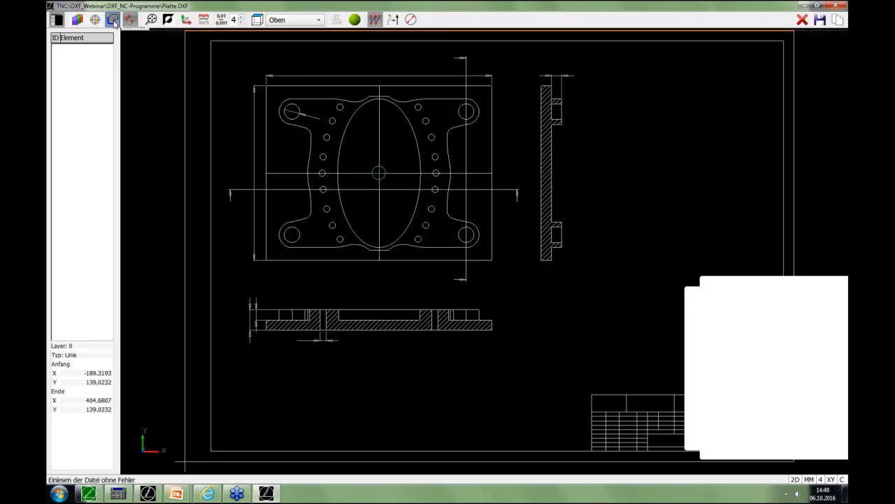
left_click(307, 101)
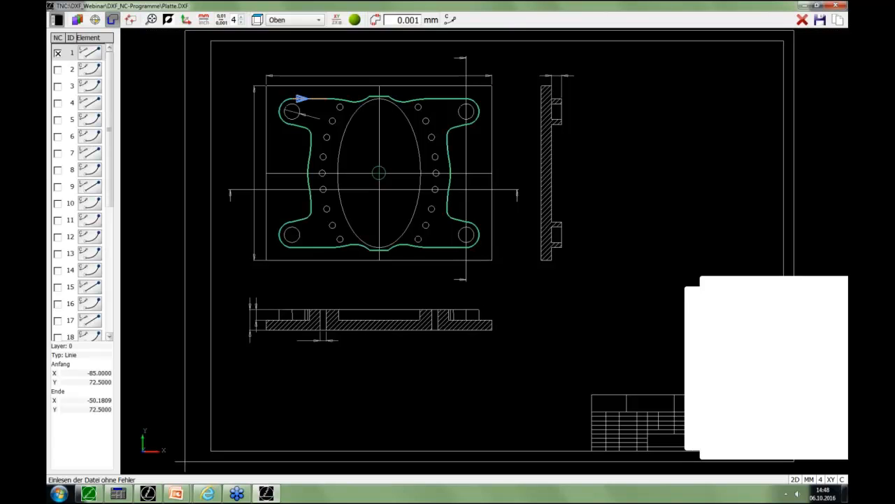
left_click(287, 101)
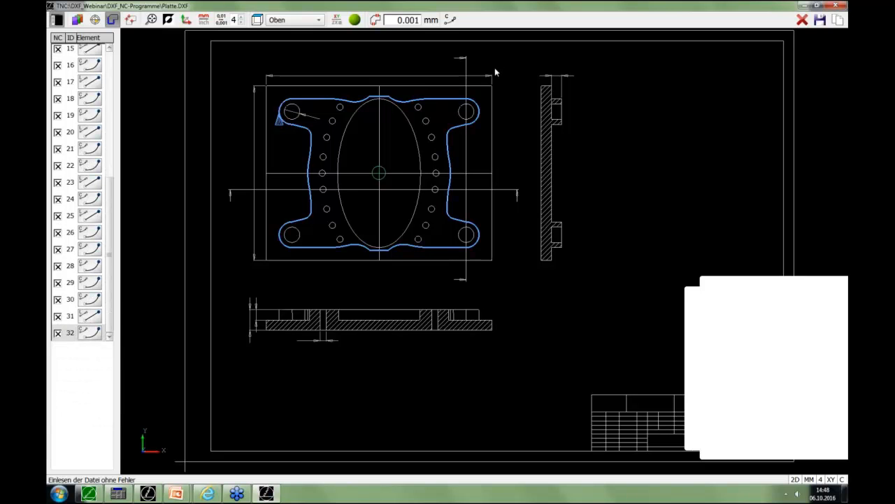
Set the arc output format to CR and save the selected contour as Outside_CR in the DXF_NC-Programme folder
left_click(446, 23)
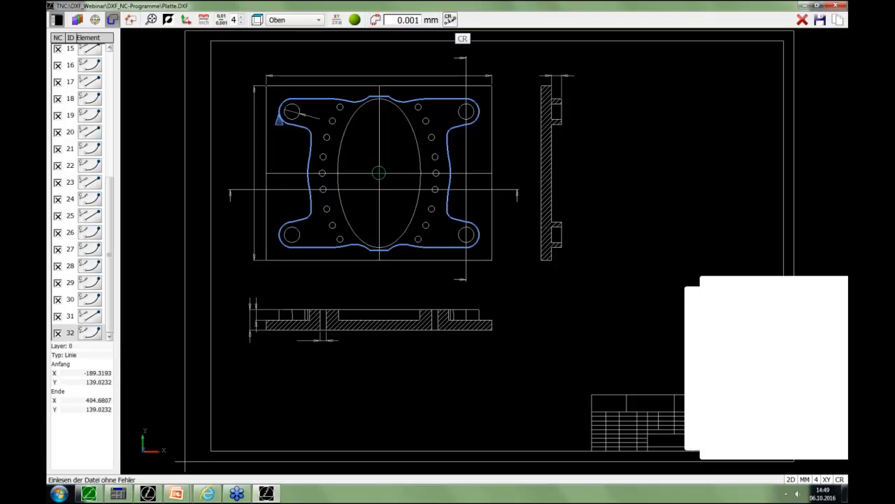
left_click(820, 20)
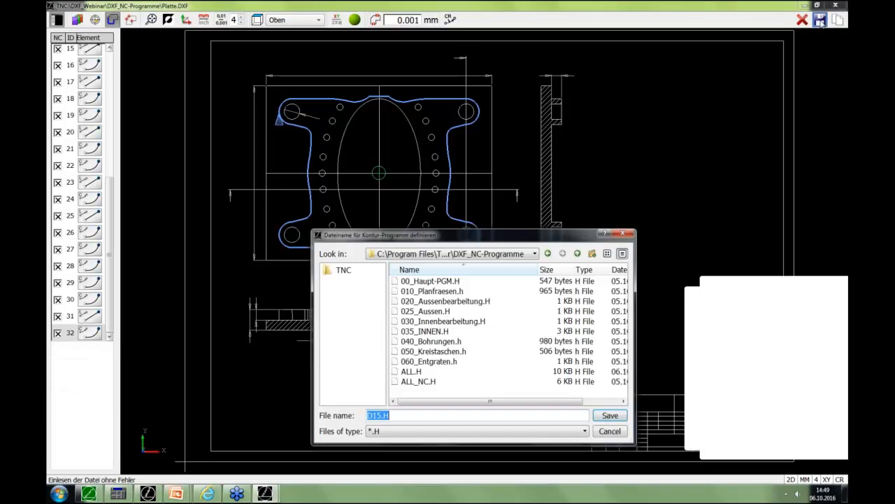
type("O")
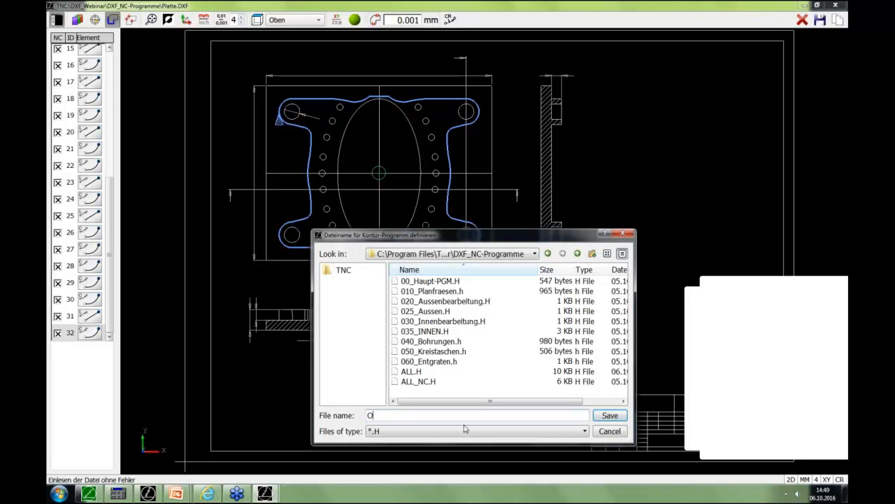
type("utside_CR")
key("Return")
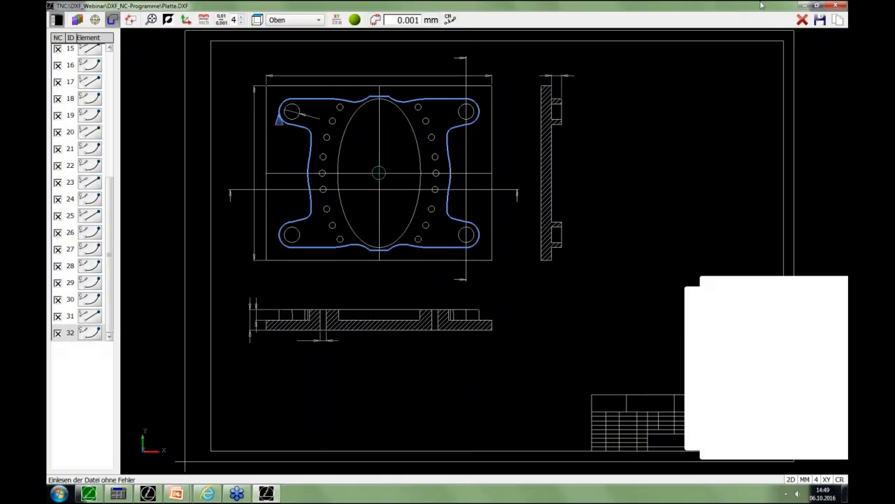
Switch back to the TNC640, open TNC:\Outside.H for programming, and examine how its contour arcs are written
left_click(804, 8)
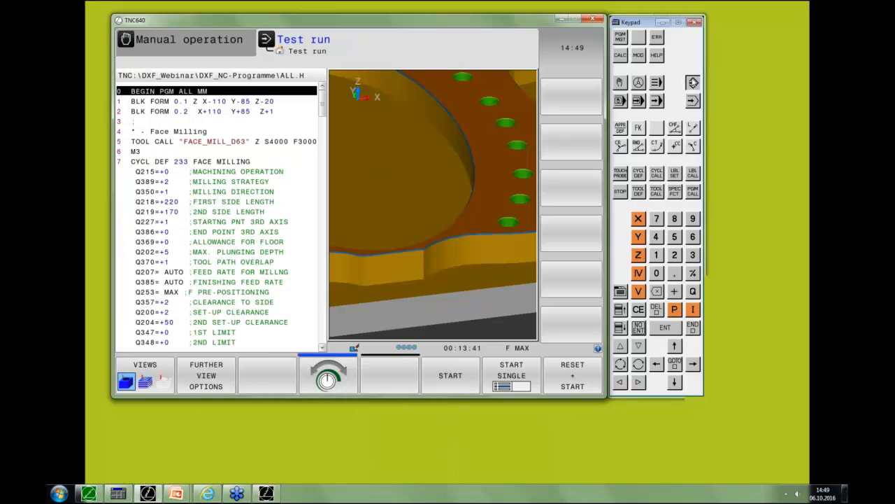
left_click(692, 83)
left_click(621, 39)
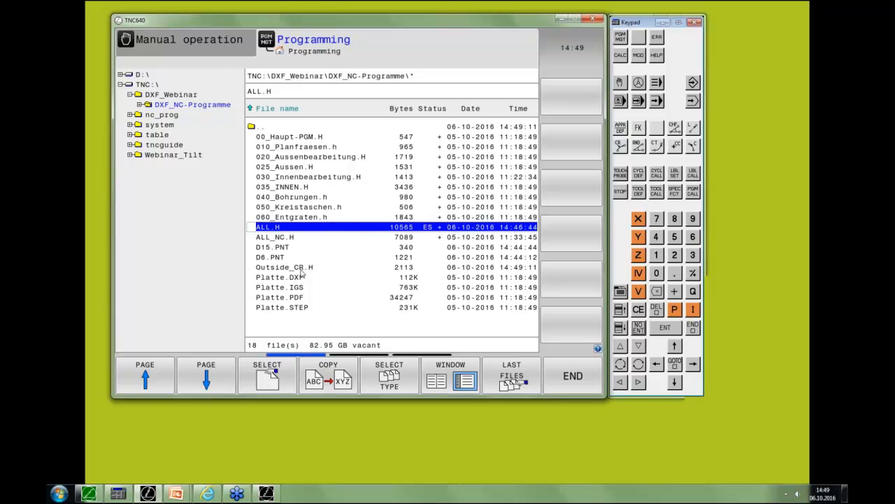
left_click(140, 84)
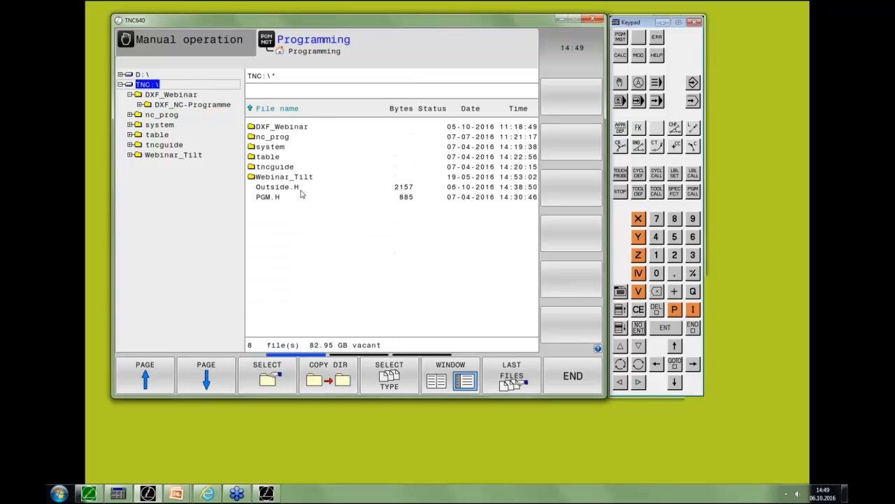
double_click(297, 189)
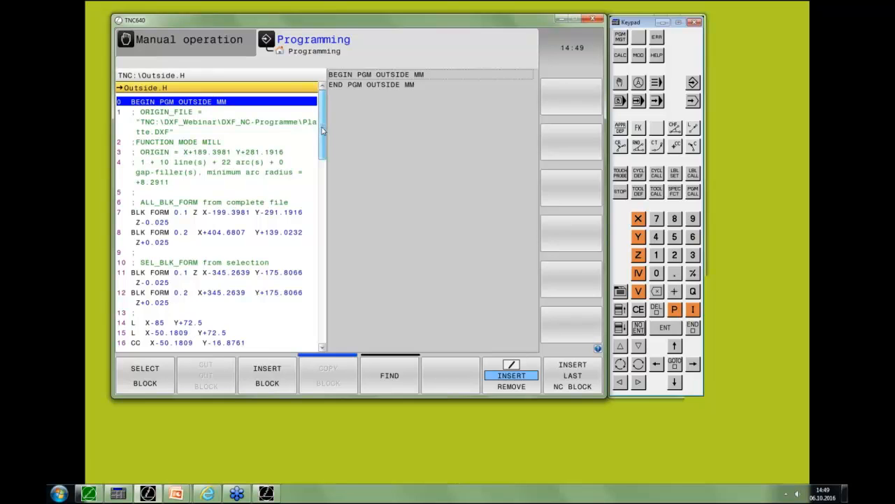
scroll(185, 202, "down", 5)
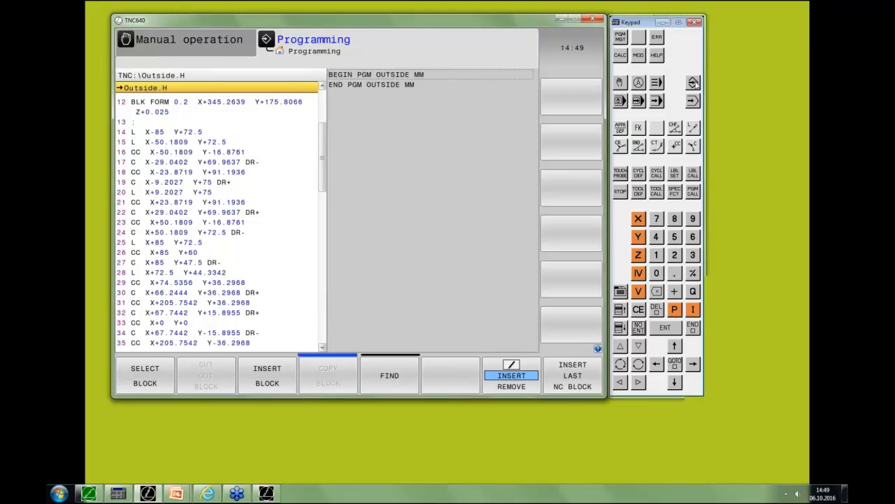
Open Outside_CR.H from TNC:\DXF_Webinar\DXF_NC-Programme to compare its arc blocks with those in Outside.H
left_click(620, 37)
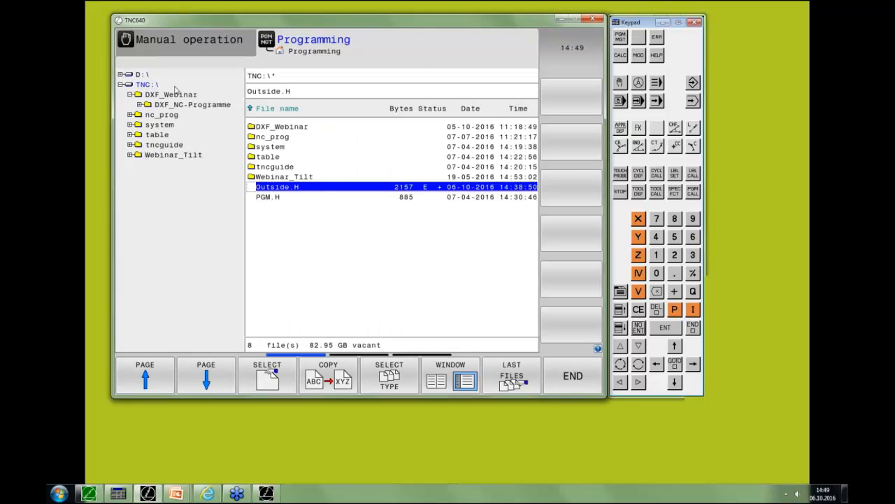
double_click(288, 127)
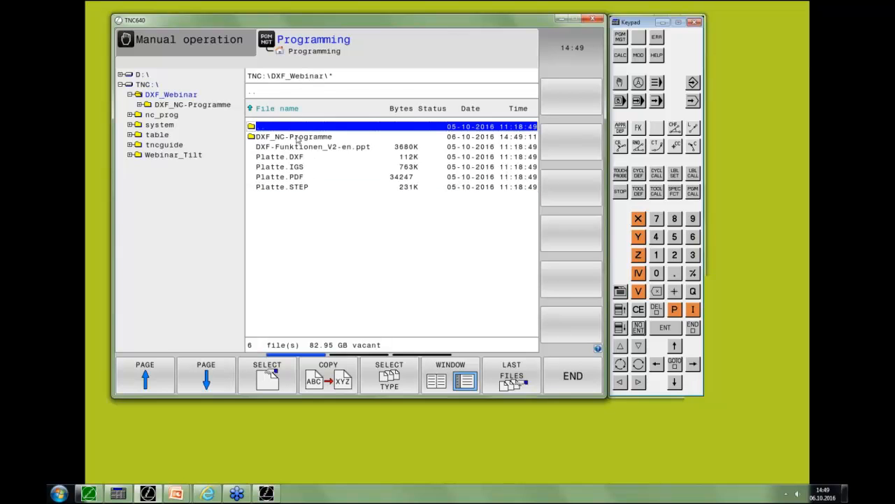
double_click(298, 137)
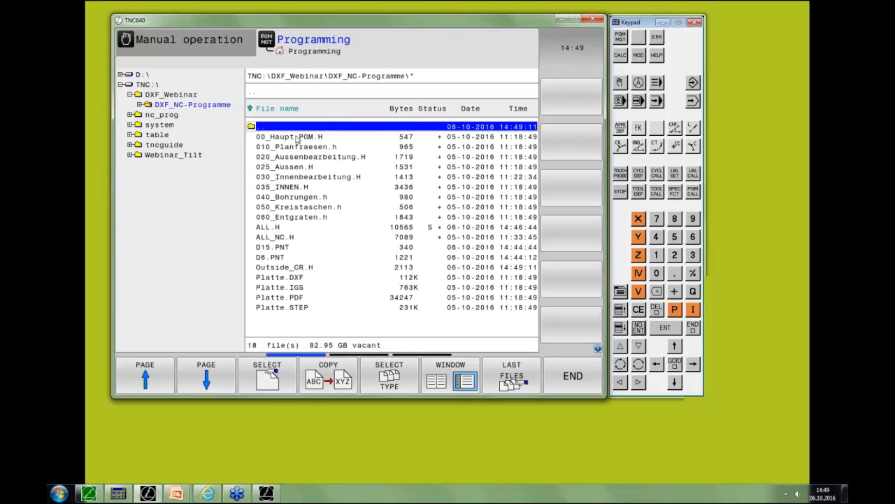
double_click(282, 268)
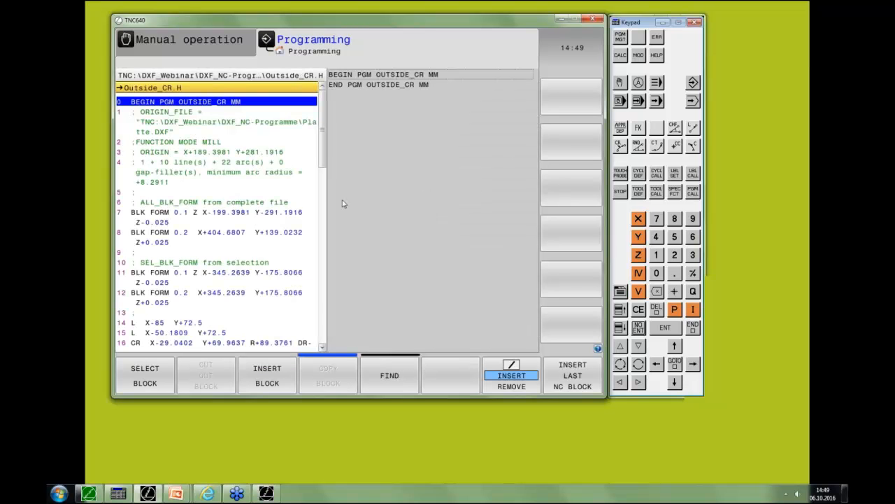
Examine the CR arc blocks in Outside_CR.H, and clear the selected contour in the DXF converter
scroll(325, 162, "down", 4)
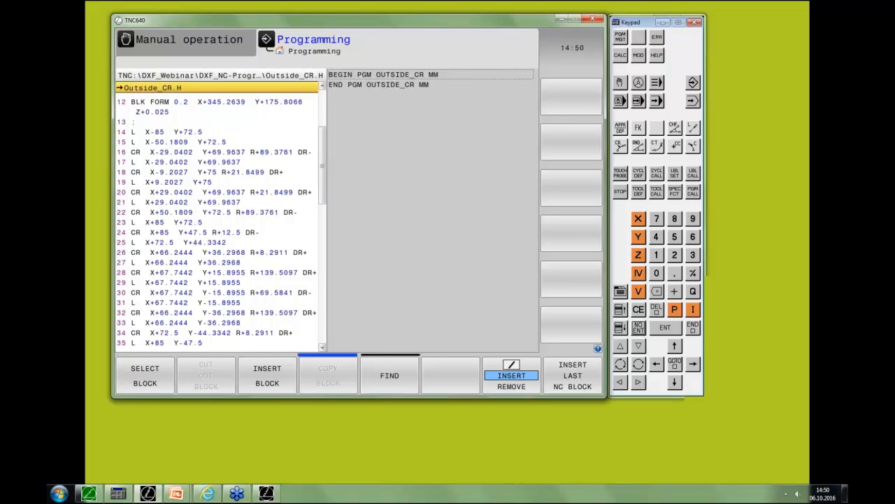
left_click(269, 495)
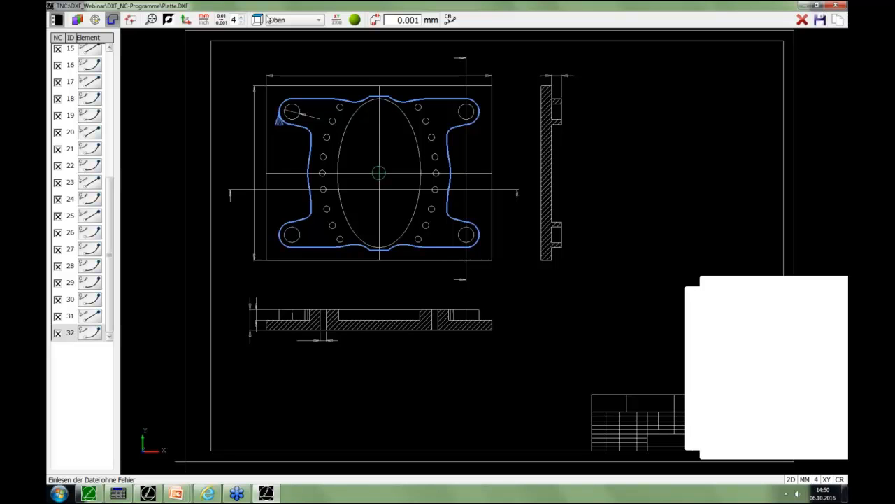
left_click(803, 20)
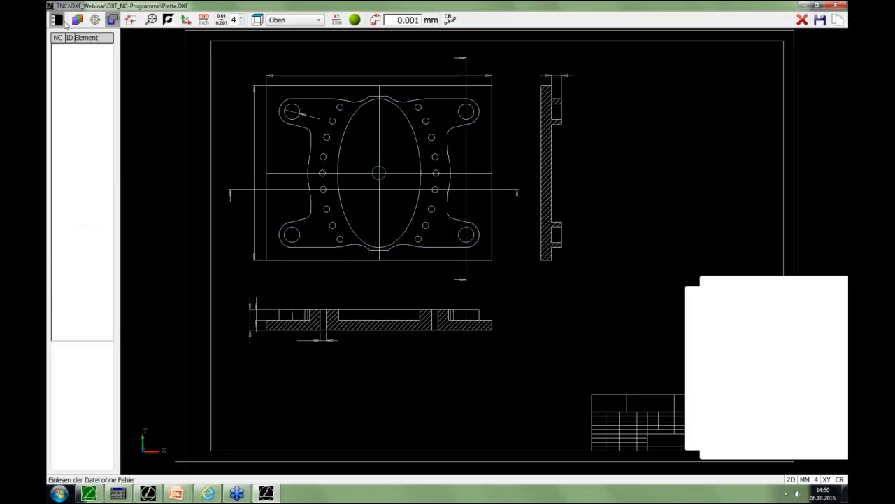
In position selection mode, select the centres of all 6 mm diameter circles within an area enclosing both curved hole rows
left_click(130, 19)
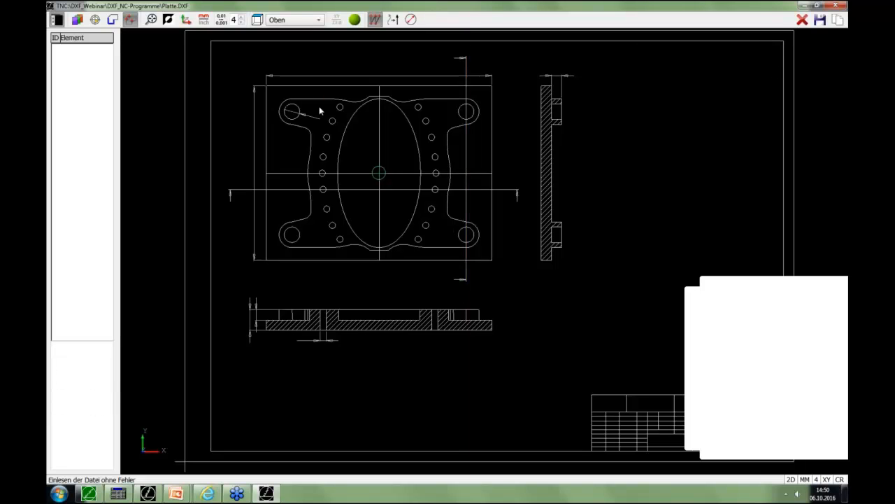
left_click_drag(304, 278, 450, 71)
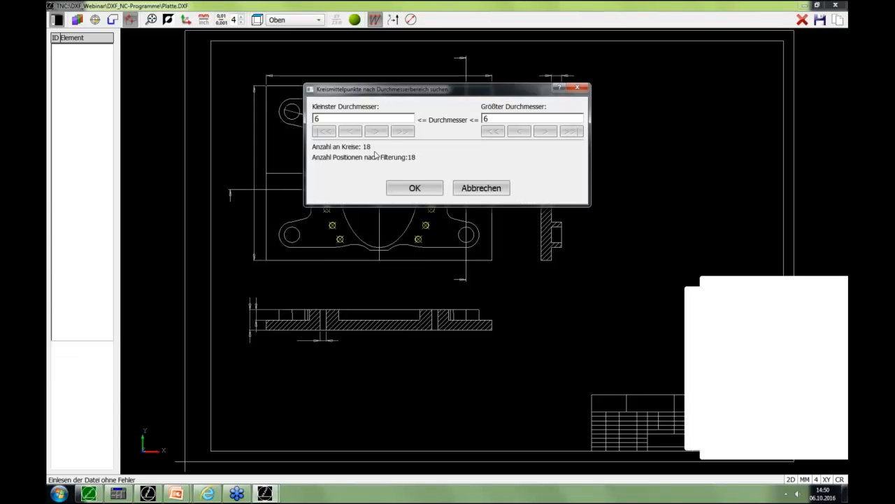
left_click(415, 189)
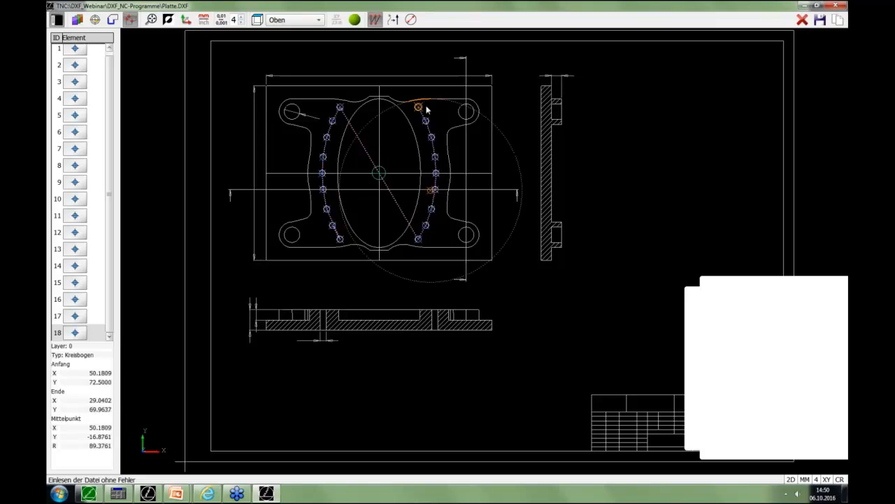
Save the selected hole positions as an NC program of type *.H named D6 in the DXF_NC-Programme folder
left_click(820, 20)
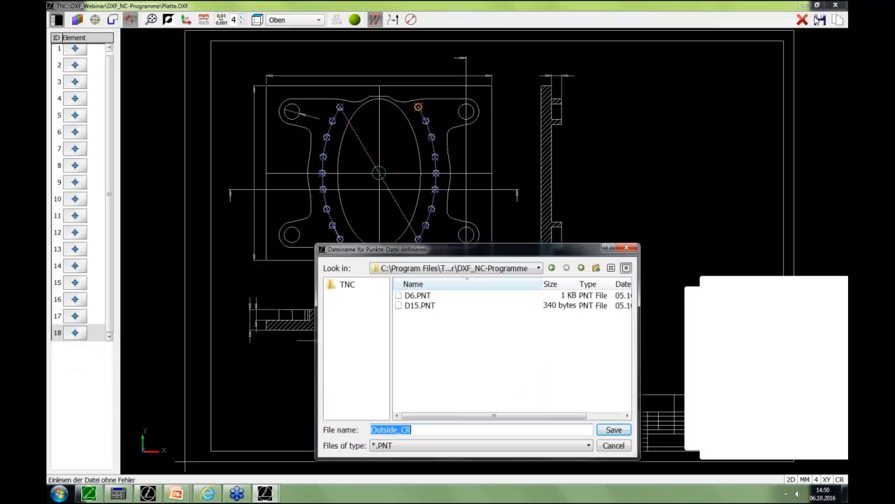
left_click(455, 445)
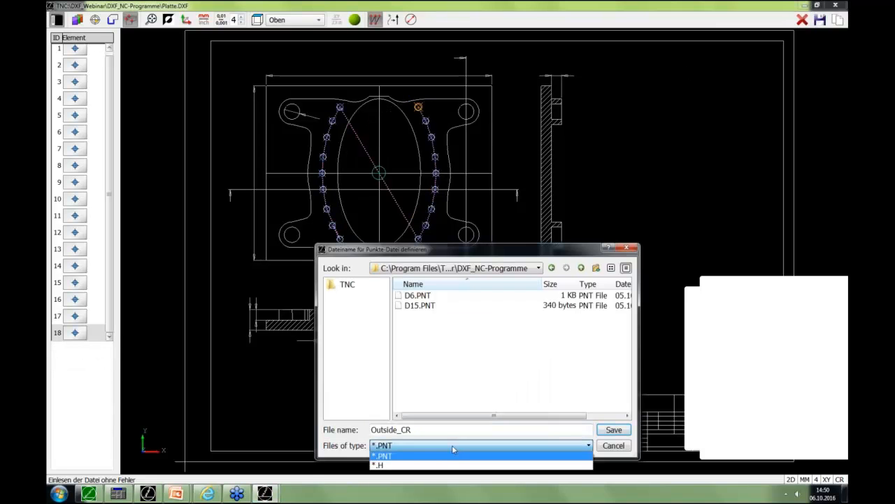
left_click(449, 465)
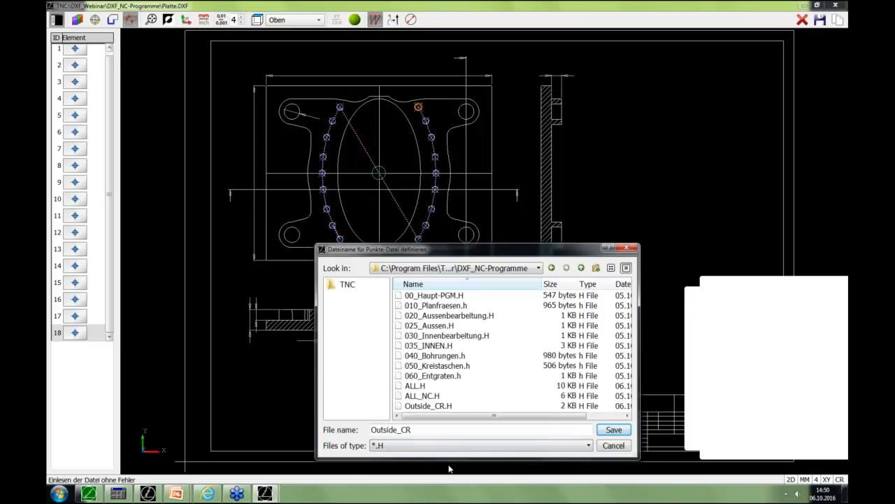
left_click_drag(439, 429, 295, 422)
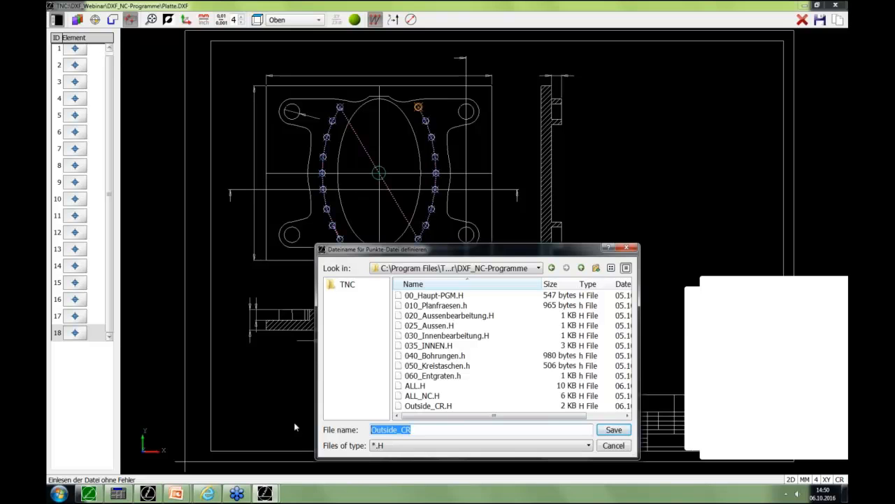
type("D")
type("1")
key("Return")
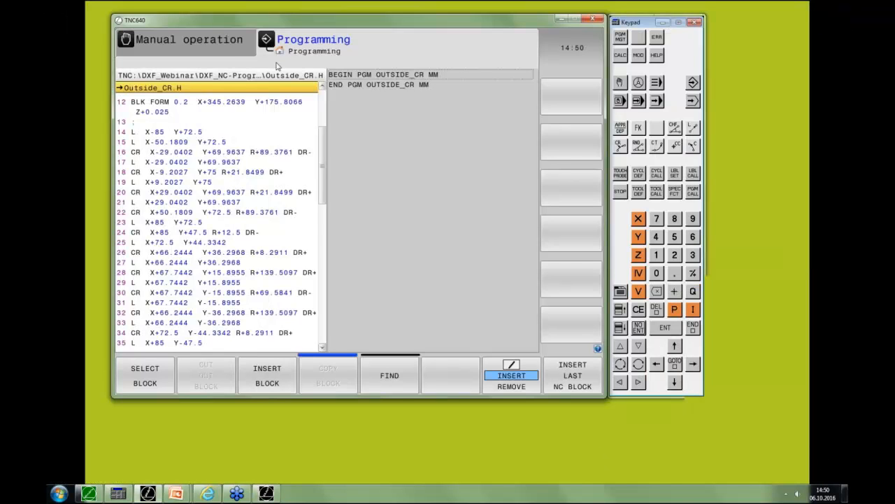
In the TNC640's Programming mode, open D6.H from TNC:\DXF_Webinar\DXF_NC-Programme and examine its position blocks
left_click(232, 51)
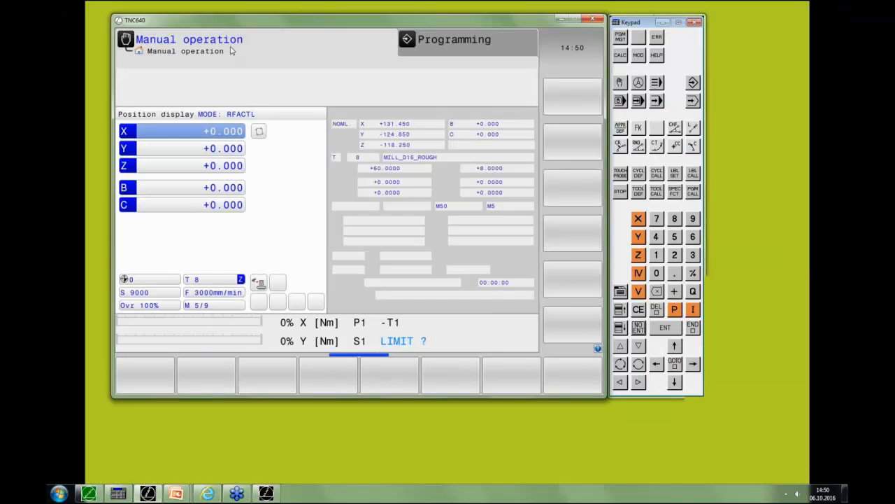
left_click(492, 42)
left_click(620, 37)
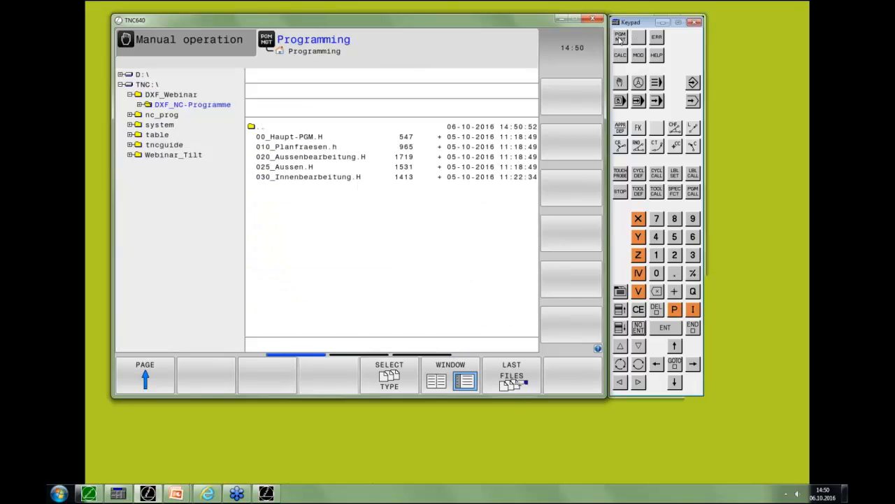
left_click(271, 258)
double_click(271, 258)
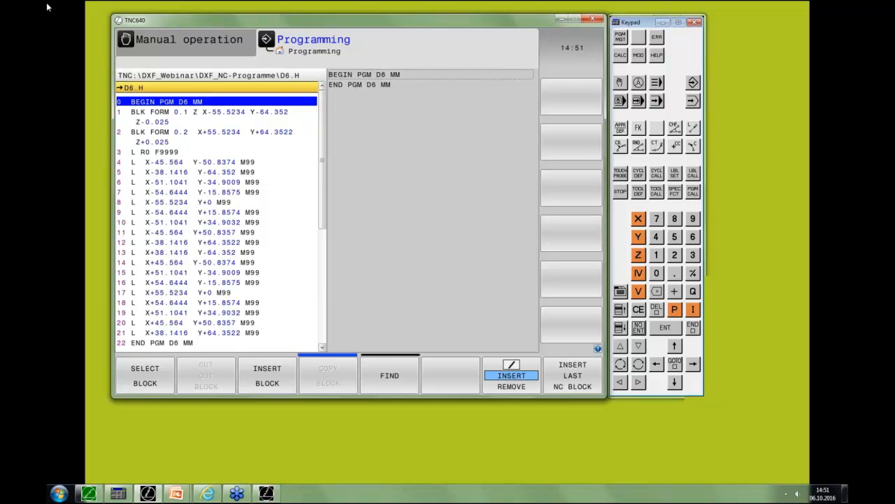
Return to the ALL.H test run, display only the simulation graphic and orbit the machined plate to see it from above
left_click(696, 103)
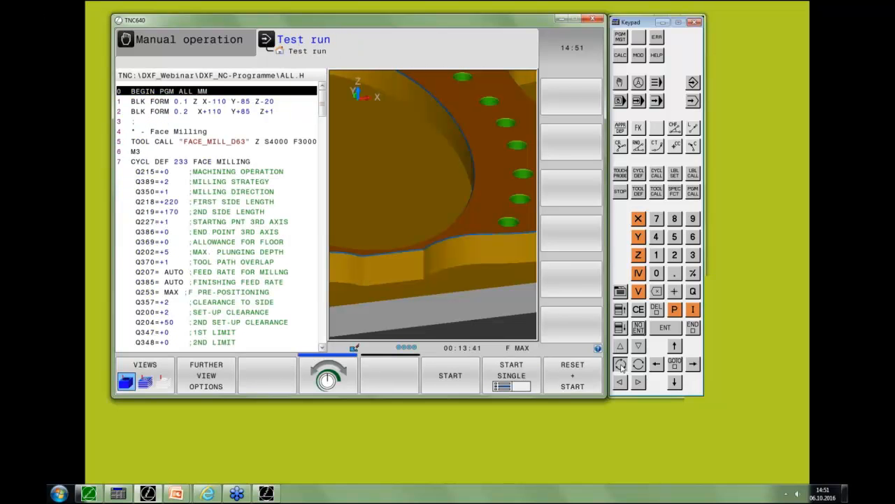
left_click(333, 380)
left_click(334, 382)
left_click(312, 380)
left_click(620, 364)
left_click(405, 376)
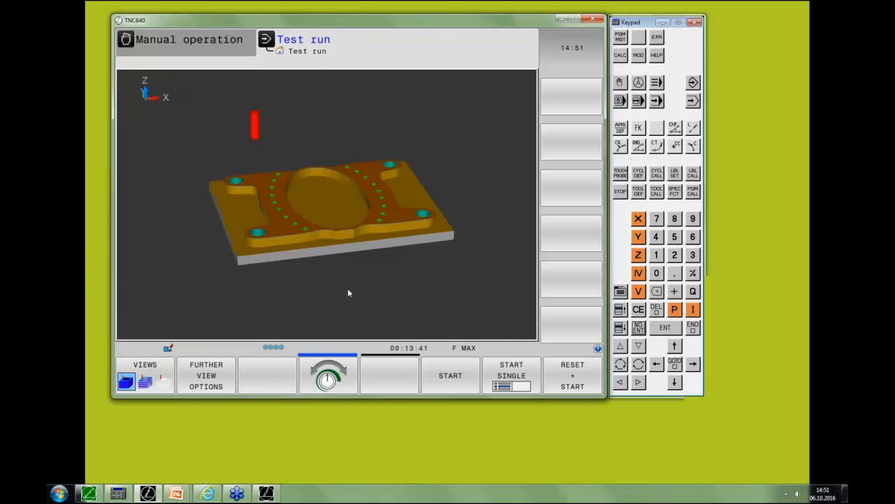
right_click_drag(347, 288, 293, 318)
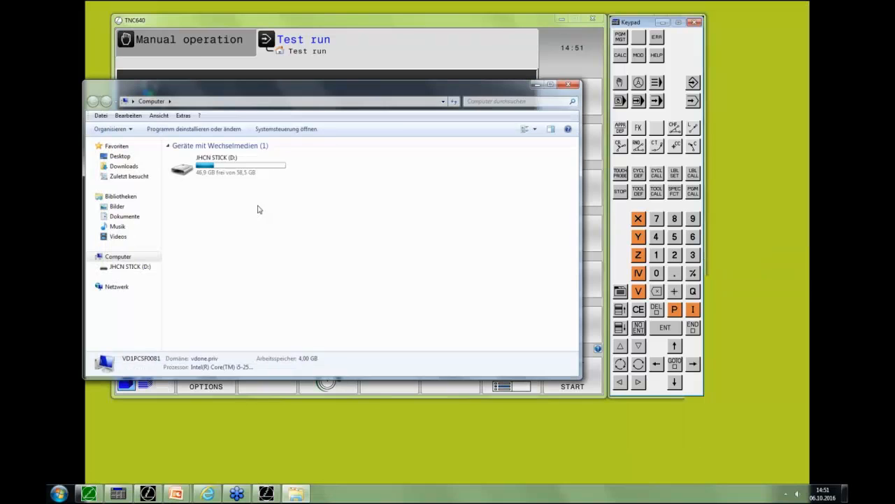
Open the Platte PDF from the USB stick's DXF_Webinar folder, view the drawing at full-screen size, and restore its window
double_click(212, 166)
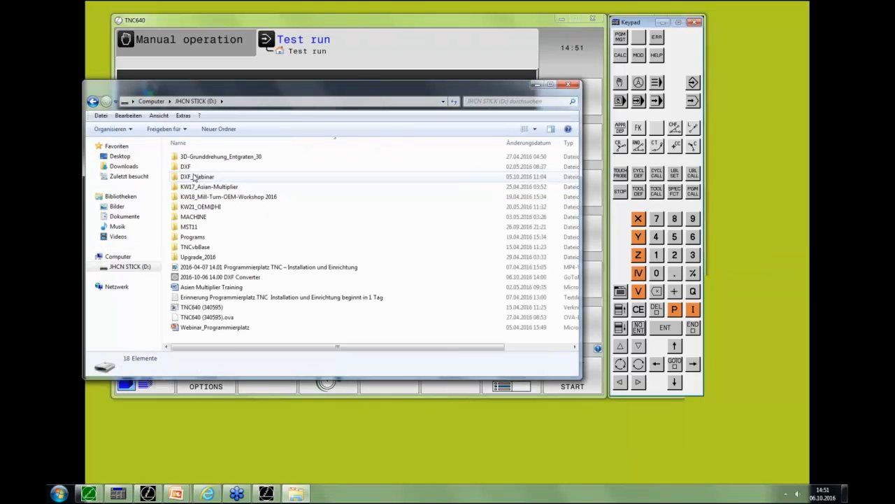
double_click(207, 173)
left_click(188, 207)
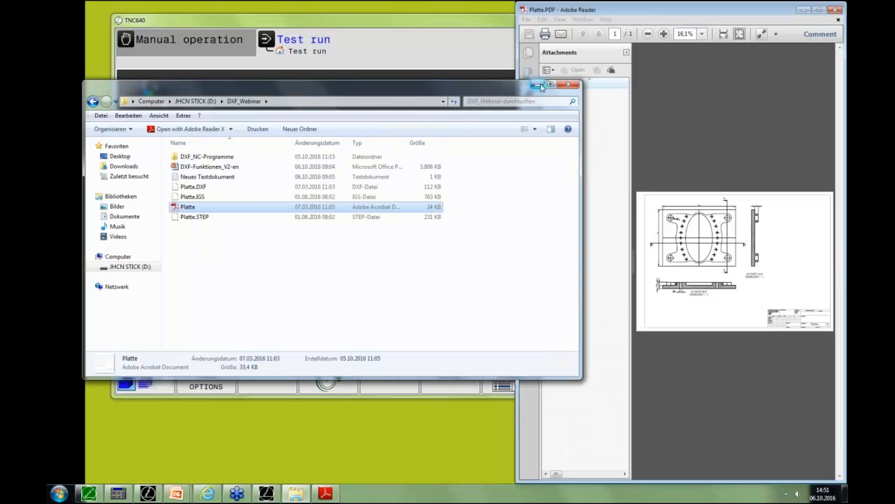
left_click(535, 84)
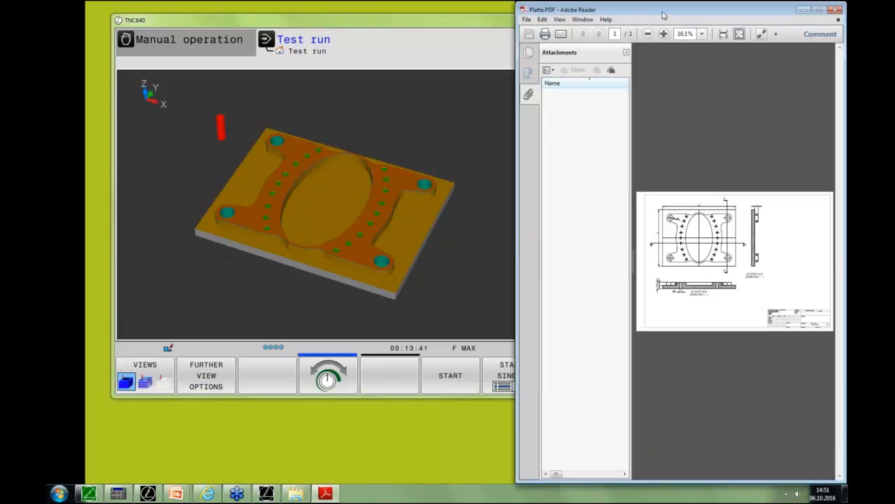
double_click(663, 11)
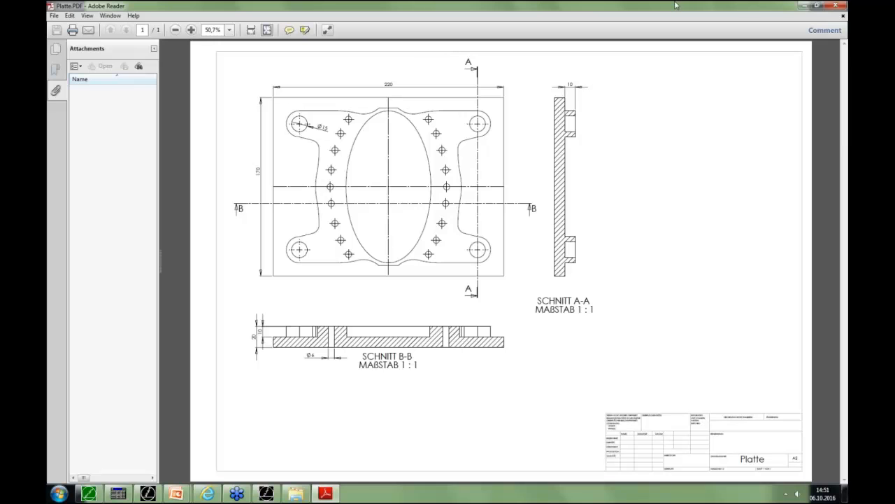
left_click(816, 5)
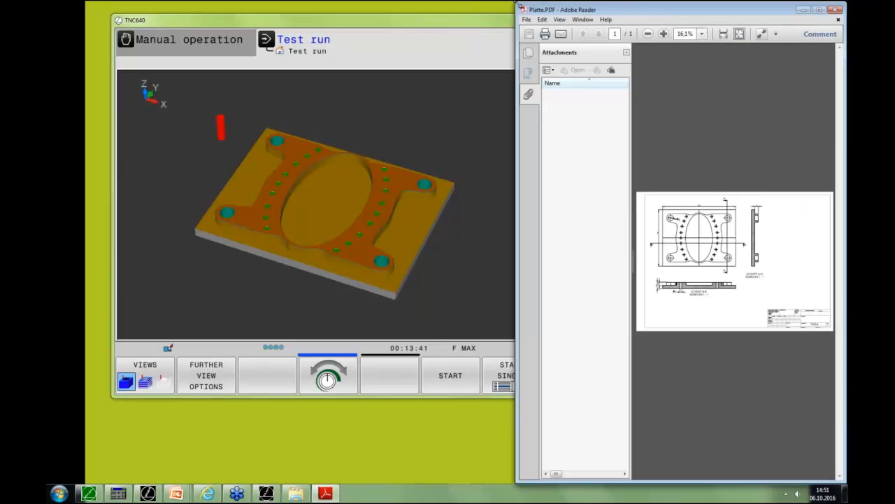
Shrink the Platte.PDF window and place it at the desktop's upper-left corner, in front of the repositioned TNC640 simulation window
left_click_drag(518, 6, 502, 273)
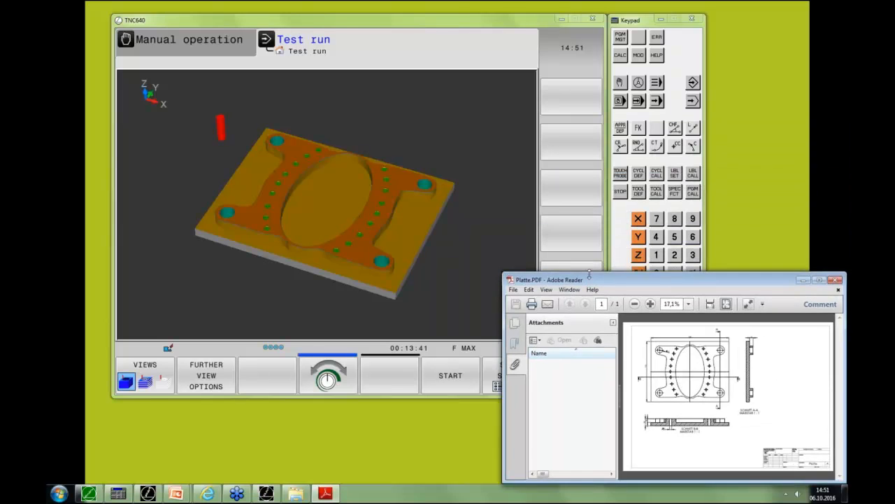
left_click_drag(589, 274, 177, 20)
left_click_drag(520, 24, 578, 61)
left_click(326, 493)
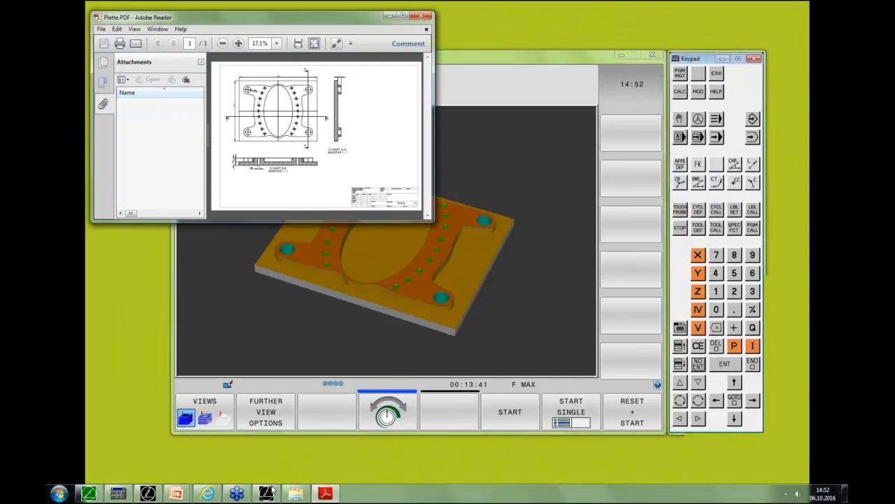
Switch to the DXF converter, restore its Platte.DXF window to a smaller size, and place it at the desktop's lower-right corner
left_click(270, 491)
left_click(418, 396)
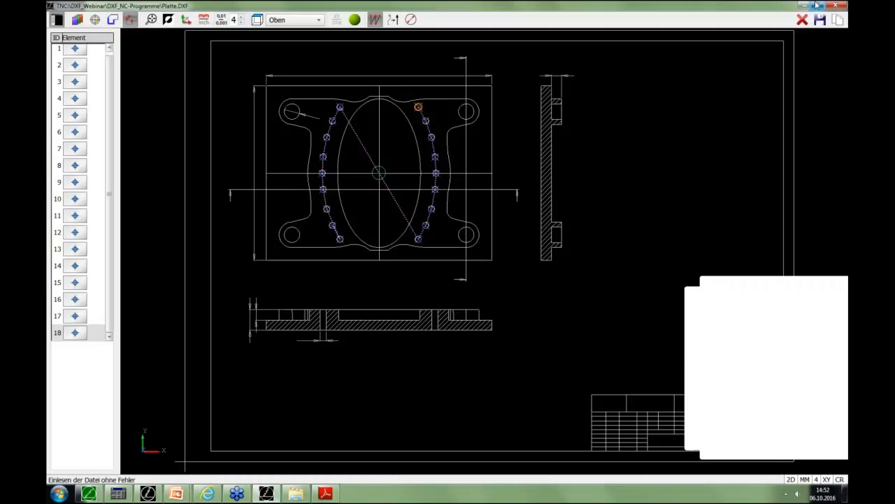
left_click(828, 6)
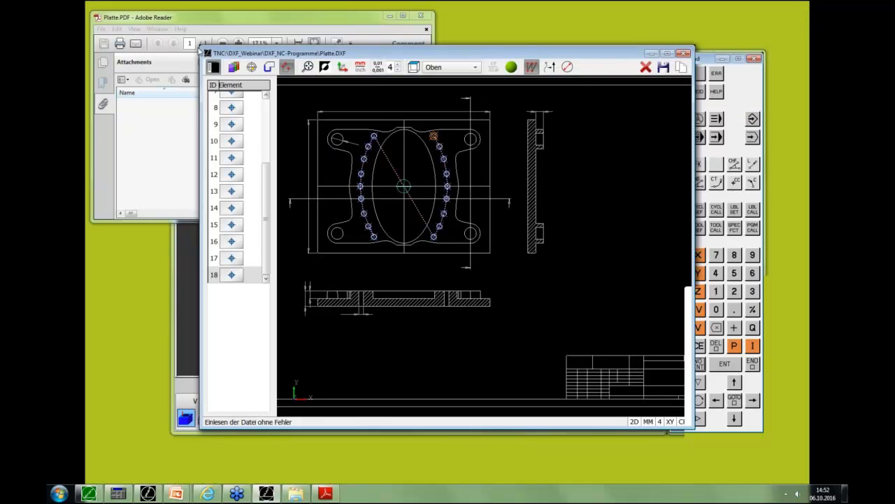
left_click_drag(201, 49, 349, 205)
left_click_drag(516, 212, 682, 278)
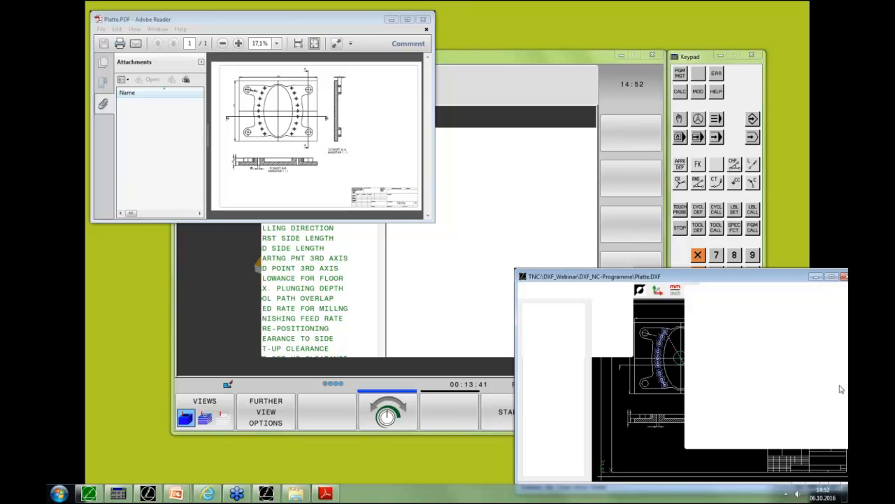
left_click(698, 254)
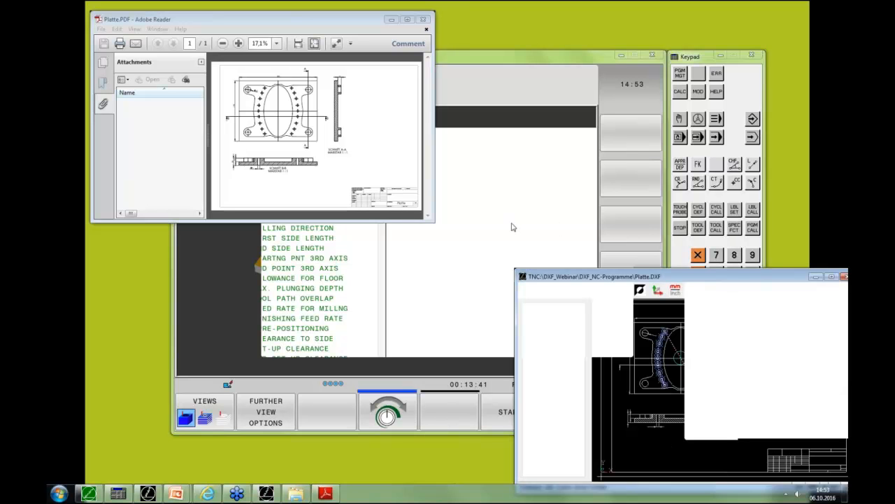